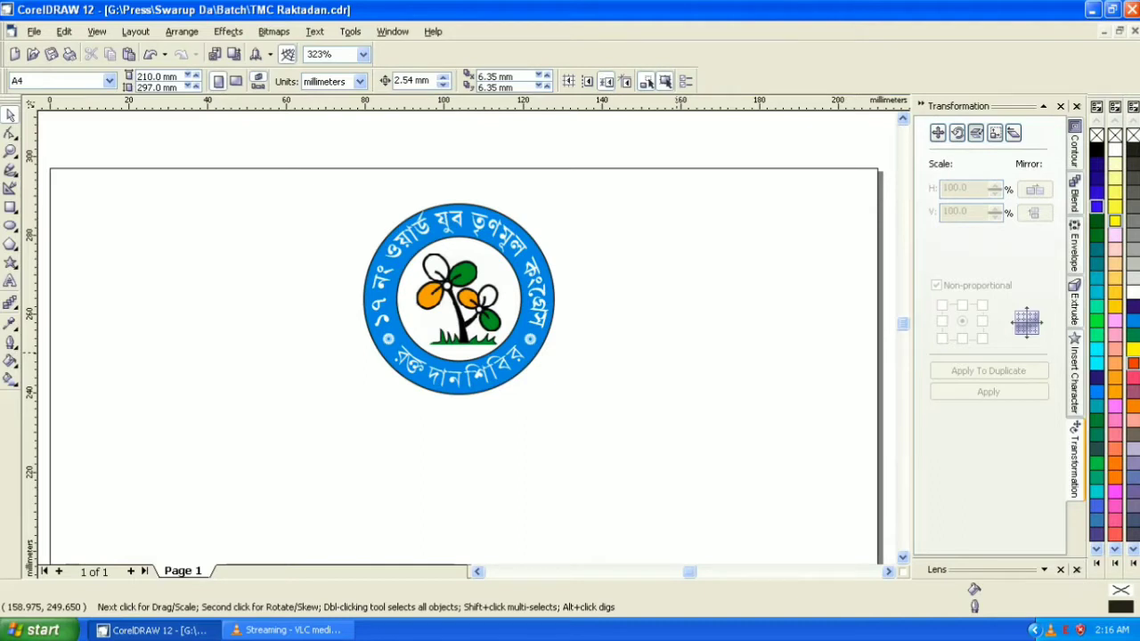
Step: Zoom in on the reference circular badge
{"action": "left_click", "coordinate": [10, 152]}
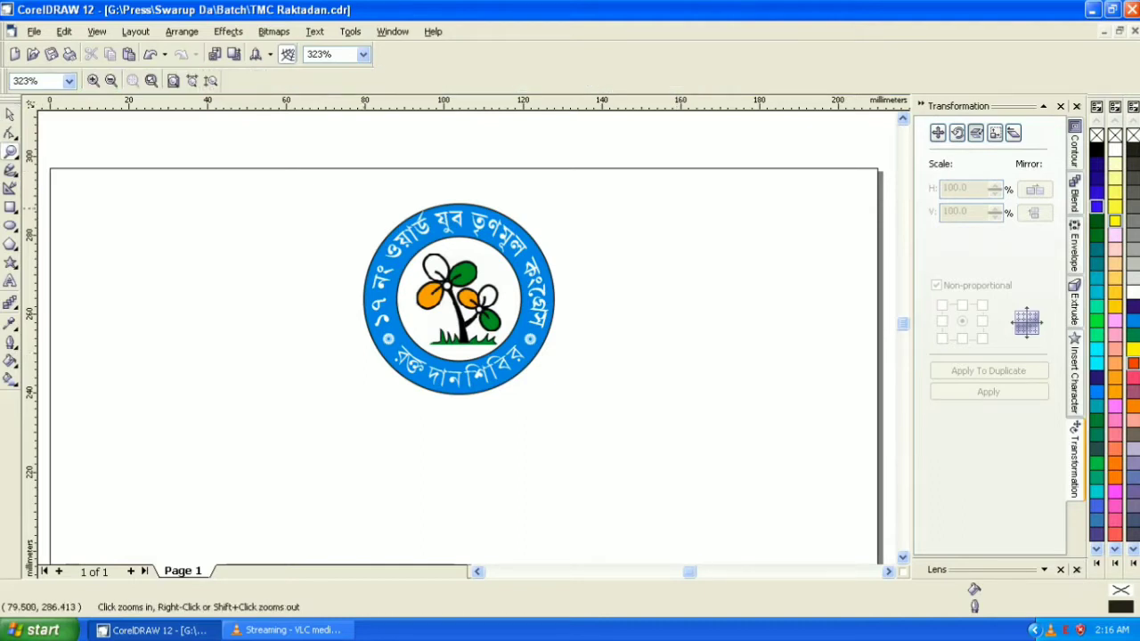
{"action": "mouse_move", "coordinate": [339, 189]}
{"action": "left_mouse_down"}
{"action": "mouse_move", "coordinate": [528, 353]}
{"action": "mouse_move", "coordinate": [592, 375]}
{"action": "left_mouse_up"}
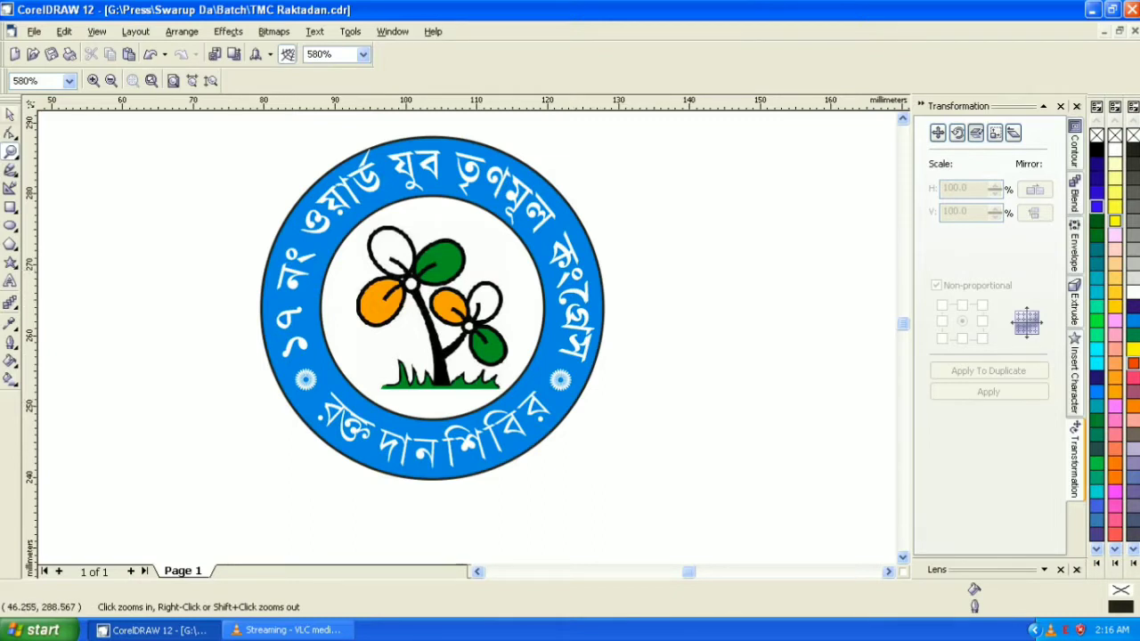
{"action": "left_click", "coordinate": [10, 114]}
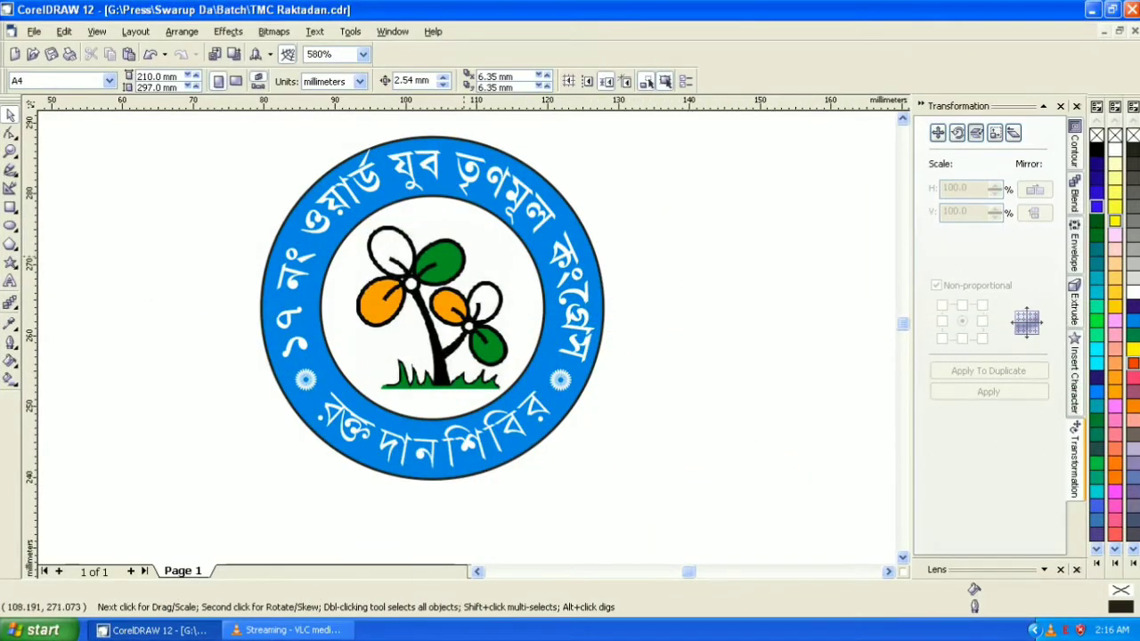
{"action": "scroll", "coordinate": [445, 253], "scroll_direction": "down", "scroll_amount": 1}
{"action": "scroll", "coordinate": [445, 254], "scroll_direction": "down", "scroll_amount": 1}
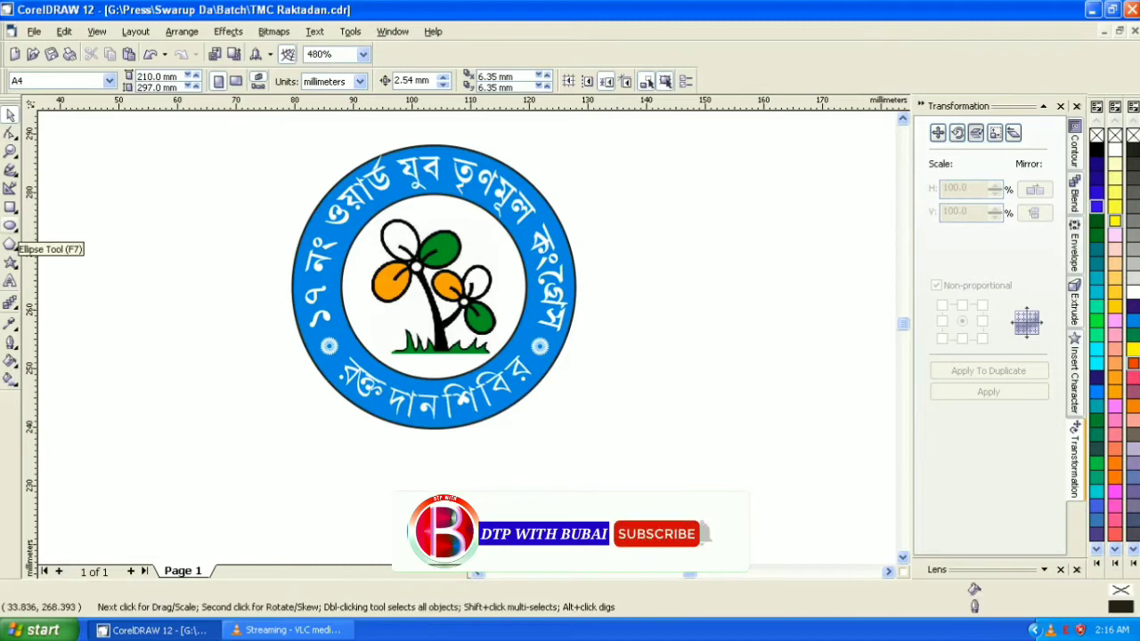
Step: Draw an outline circle to the right of the badge and nudge it slightly left
{"action": "left_click", "coordinate": [10, 227]}
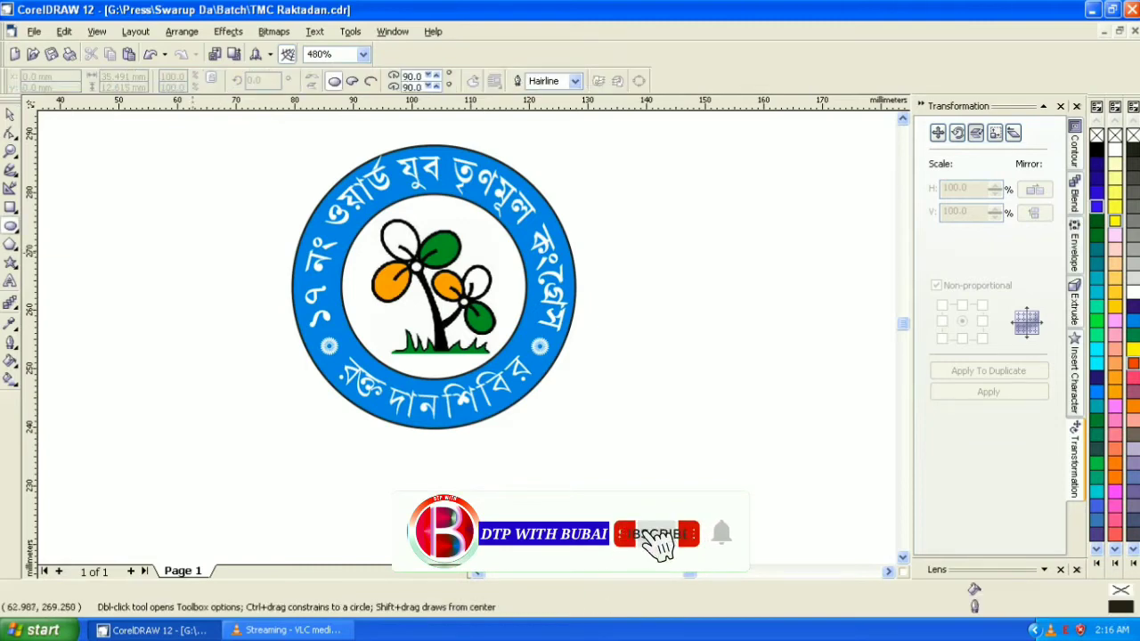
{"action": "scroll", "coordinate": [80, 285], "scroll_direction": "down", "scroll_amount": 2}
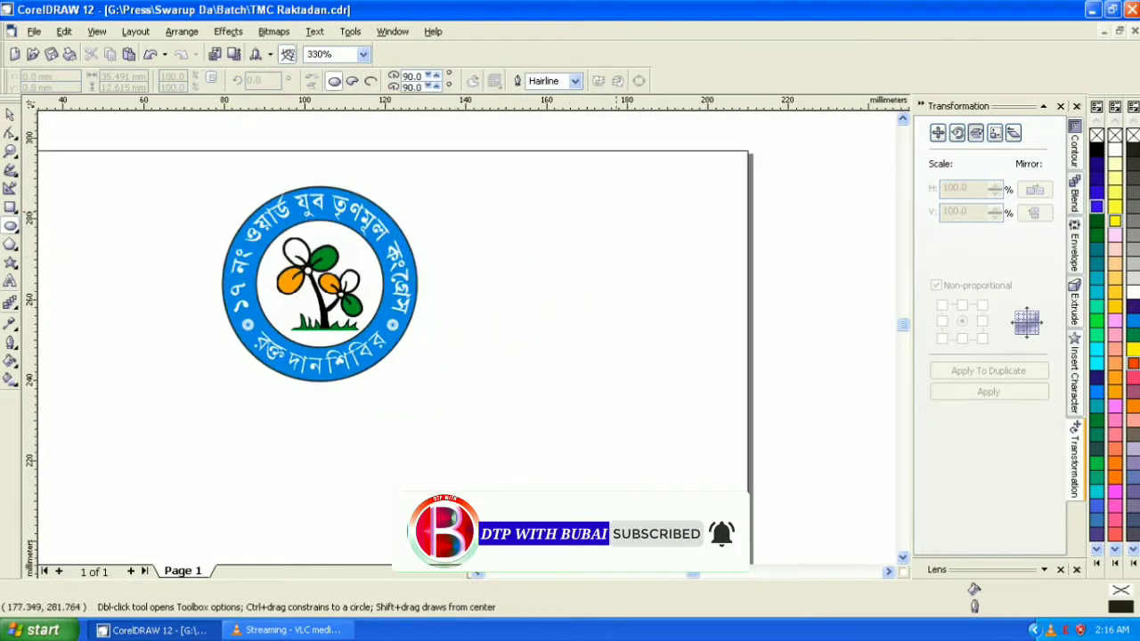
{"action": "scroll", "coordinate": [545, 218], "scroll_direction": "up", "scroll_amount": 1}
{"action": "scroll", "coordinate": [495, 230], "scroll_direction": "up", "scroll_amount": 1}
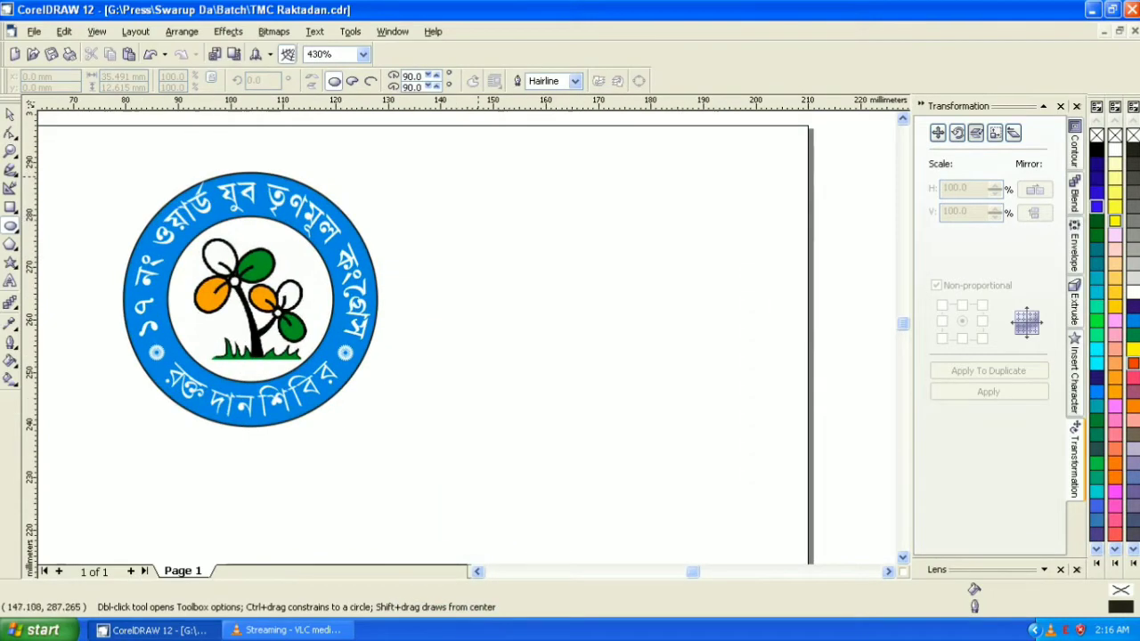
{"action": "mouse_move", "coordinate": [475, 175]}
{"action": "left_mouse_down"}
{"action": "mouse_move", "coordinate": [541, 261]}
{"action": "mouse_move", "coordinate": [619, 318]}
{"action": "mouse_move", "coordinate": [754, 455]}
{"action": "left_mouse_up"}
{"action": "key", "text": "space"}
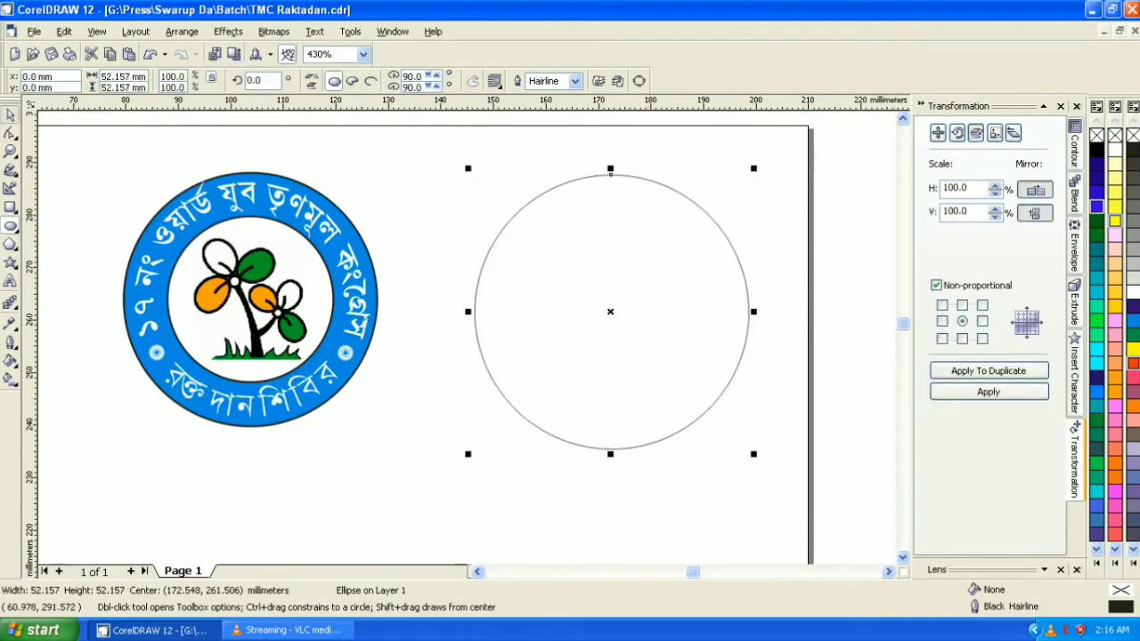
{"action": "key", "text": "Left"}
{"action": "key", "text": "Left"}
{"action": "key", "text": "Left"}
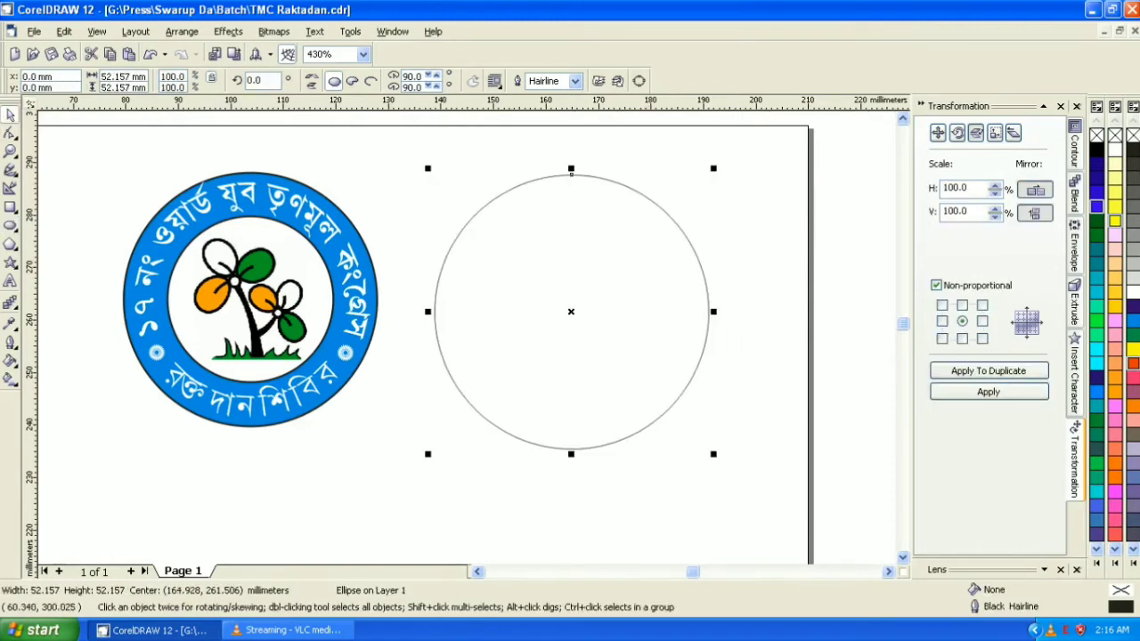
{"action": "key", "text": "Left"}
{"action": "key", "text": "Escape"}
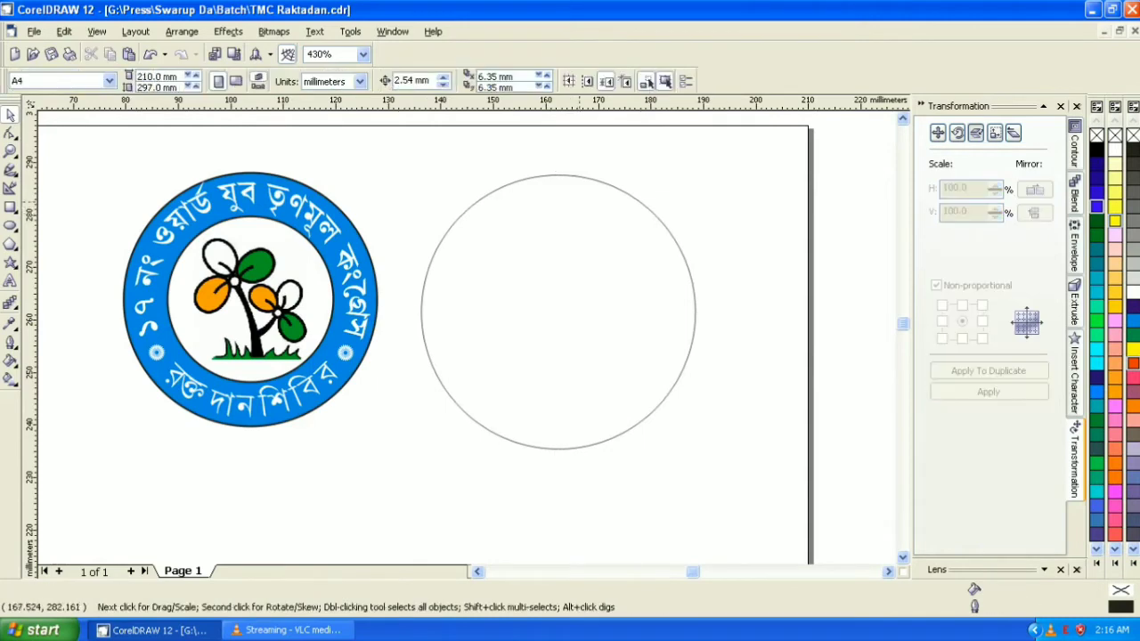
{"action": "left_click", "coordinate": [563, 175]}
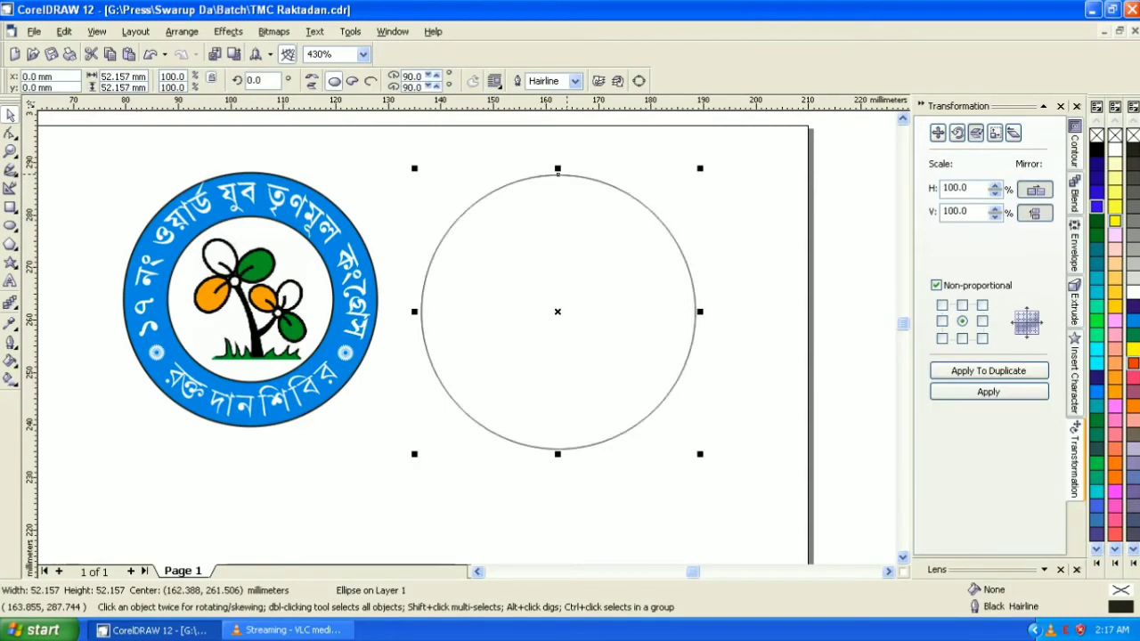
Step: Leave scaled concentric copies, giving circles of 52.157, 45.043 and 35.792 mm
{"action": "left_click_drag", "start_coordinate": [700, 455], "coordinate": [654, 450]}
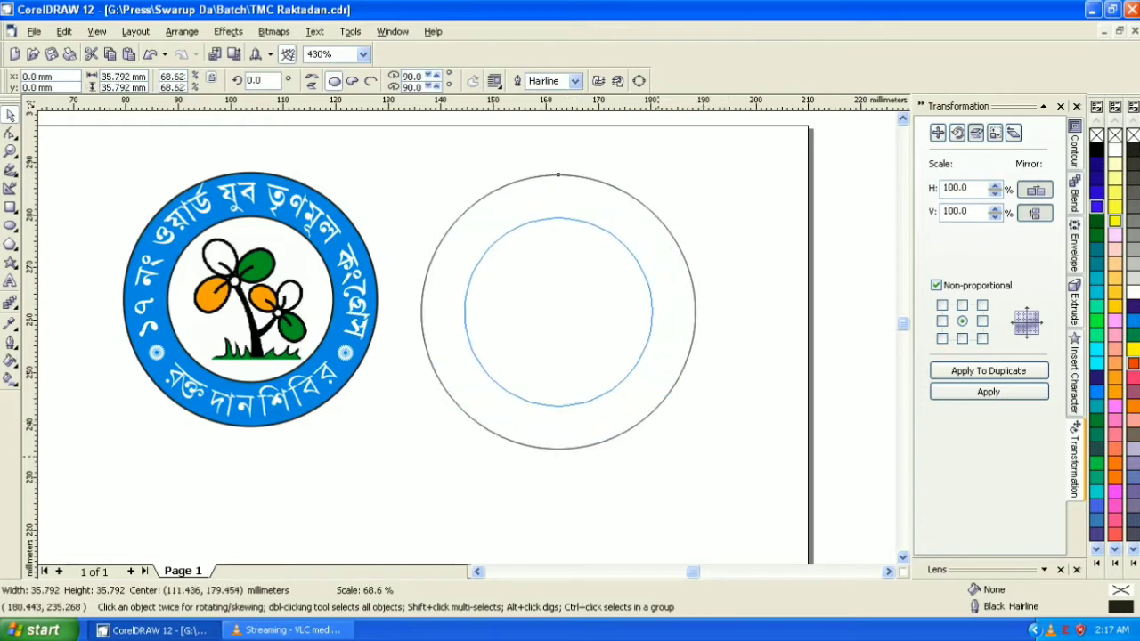
{"action": "left_click_drag", "start_coordinate": [652, 449], "coordinate": [652, 449]}
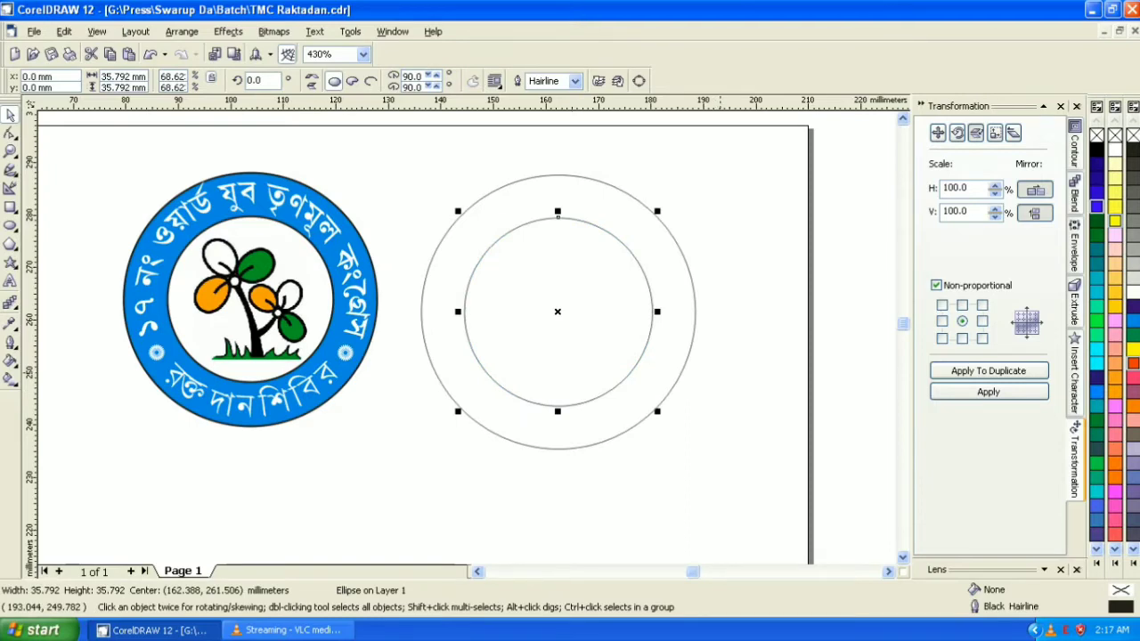
{"action": "left_click_drag", "start_coordinate": [657, 412], "coordinate": [677, 459]}
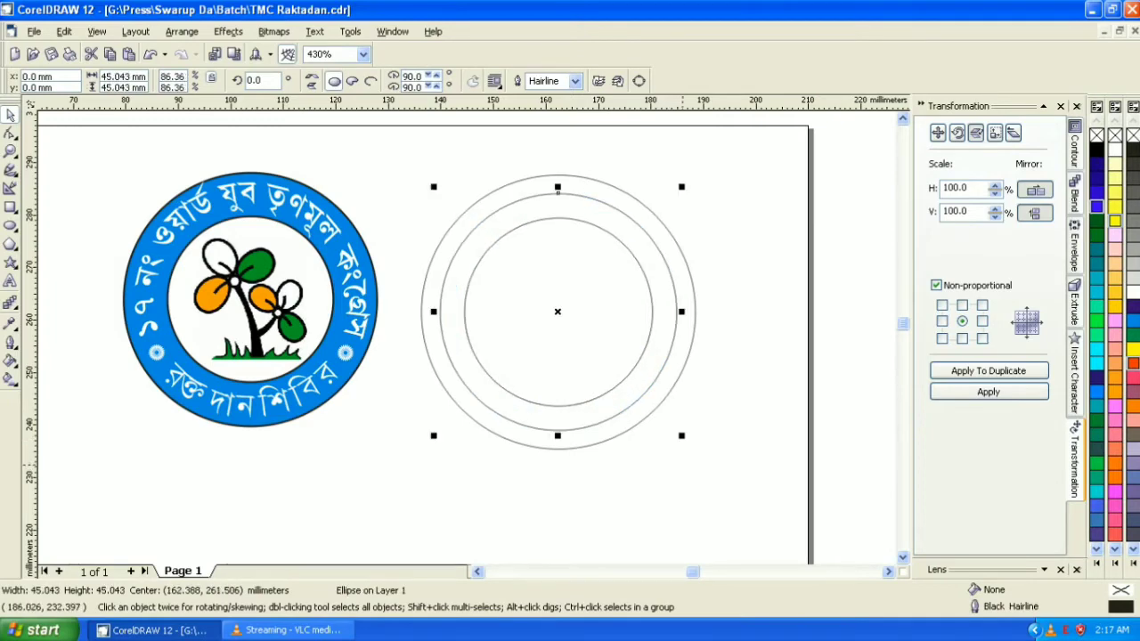
{"action": "left_click", "coordinate": [735, 368]}
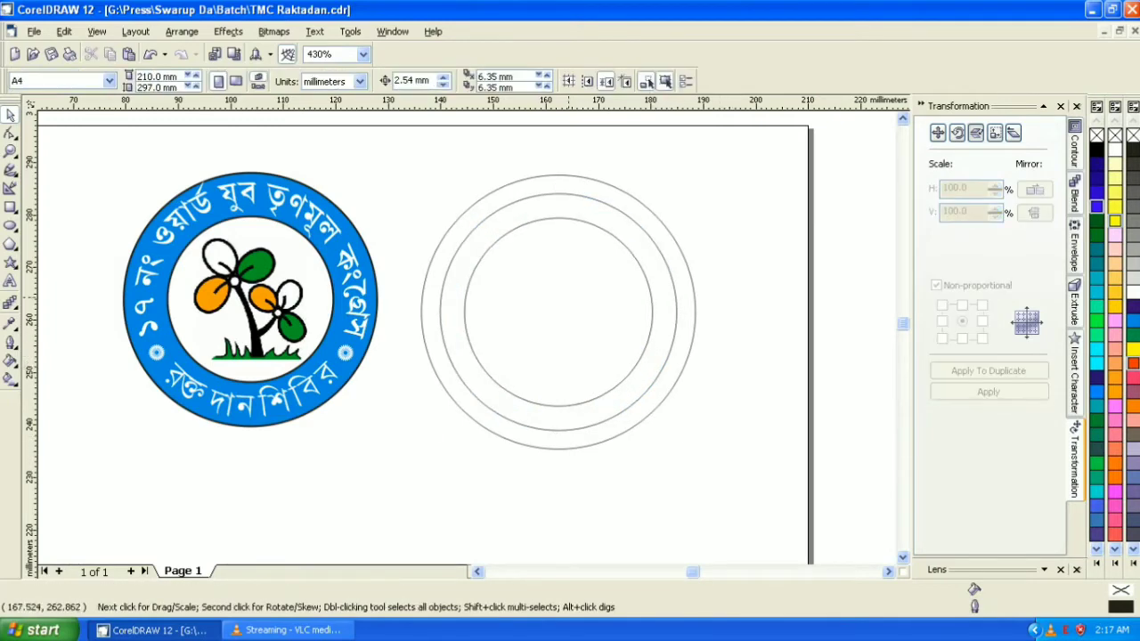
{"action": "left_click", "coordinate": [96, 31]}
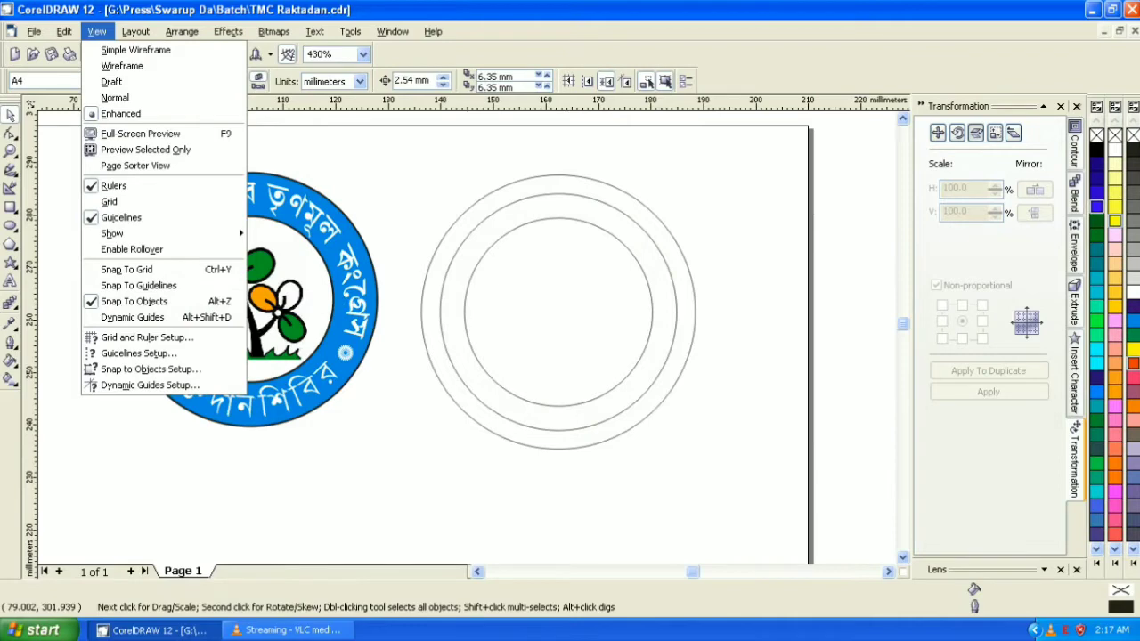
Step: Pull a horizontal guideline from the top ruler and align it with the circles' centre
{"action": "key", "text": "Escape"}
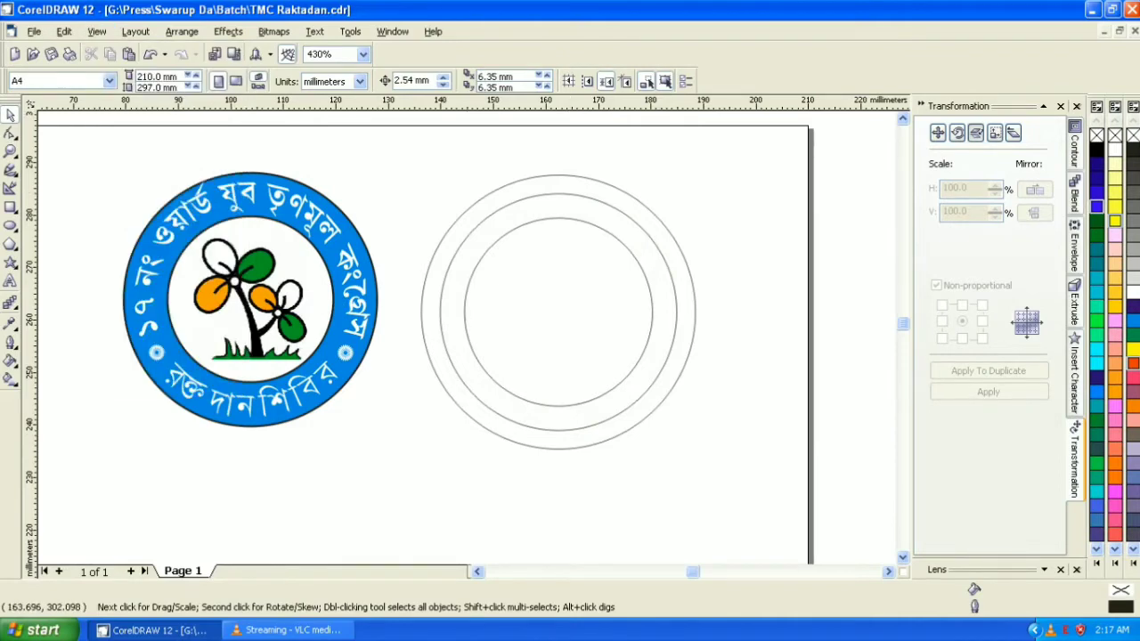
{"action": "left_click_drag", "start_coordinate": [565, 101], "coordinate": [594, 316]}
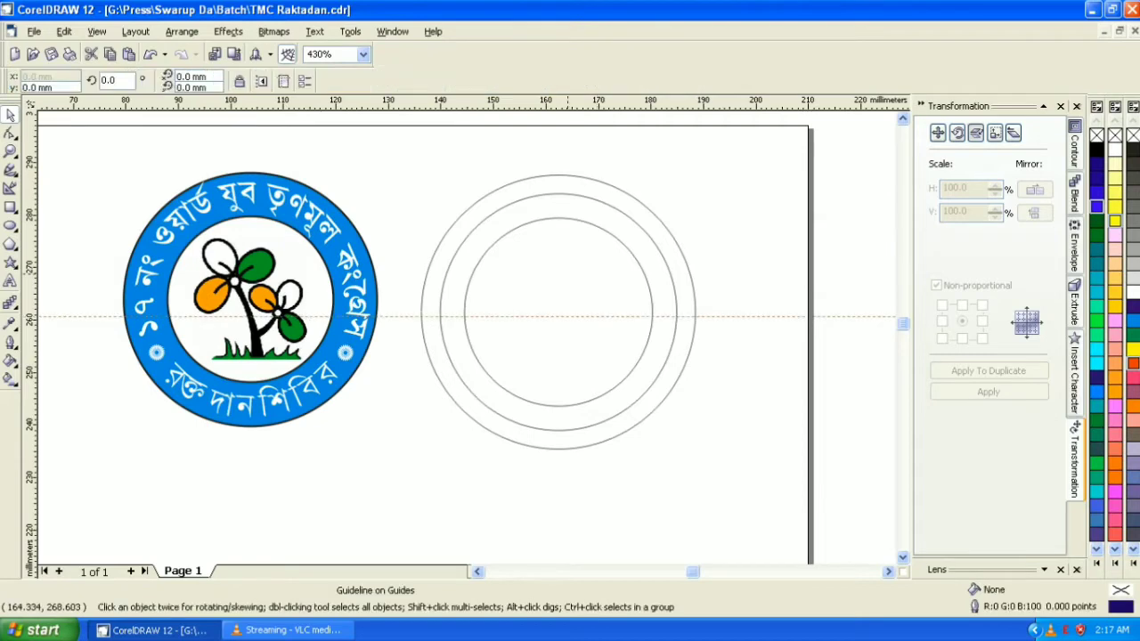
{"action": "left_click", "coordinate": [567, 273]}
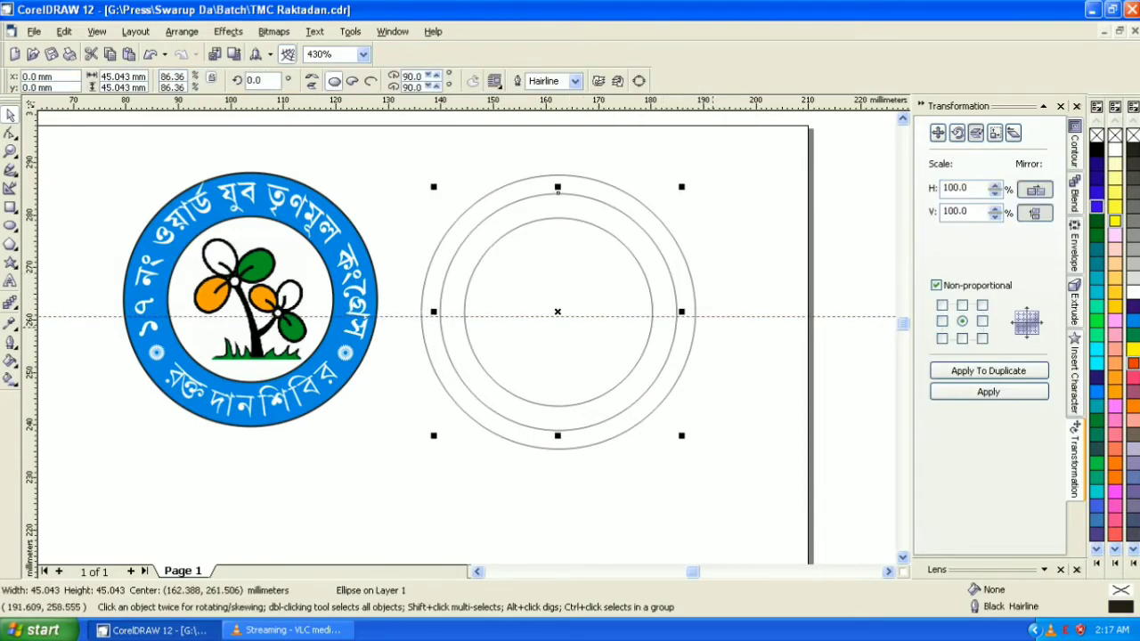
{"action": "left_click", "coordinate": [714, 317]}
{"action": "left_click_drag", "start_coordinate": [713, 317], "coordinate": [713, 307]}
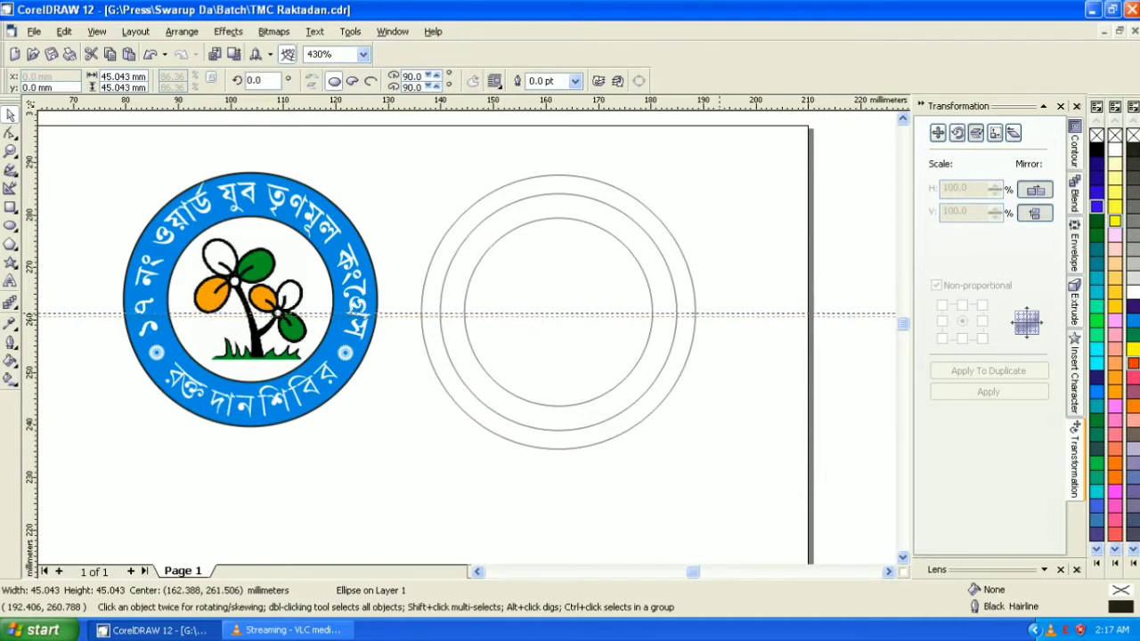
{"action": "left_click_drag", "start_coordinate": [714, 308], "coordinate": [713, 312]}
Step: Zoom in to check the guideline passes through the centre of the circles
{"action": "left_click", "coordinate": [634, 252]}
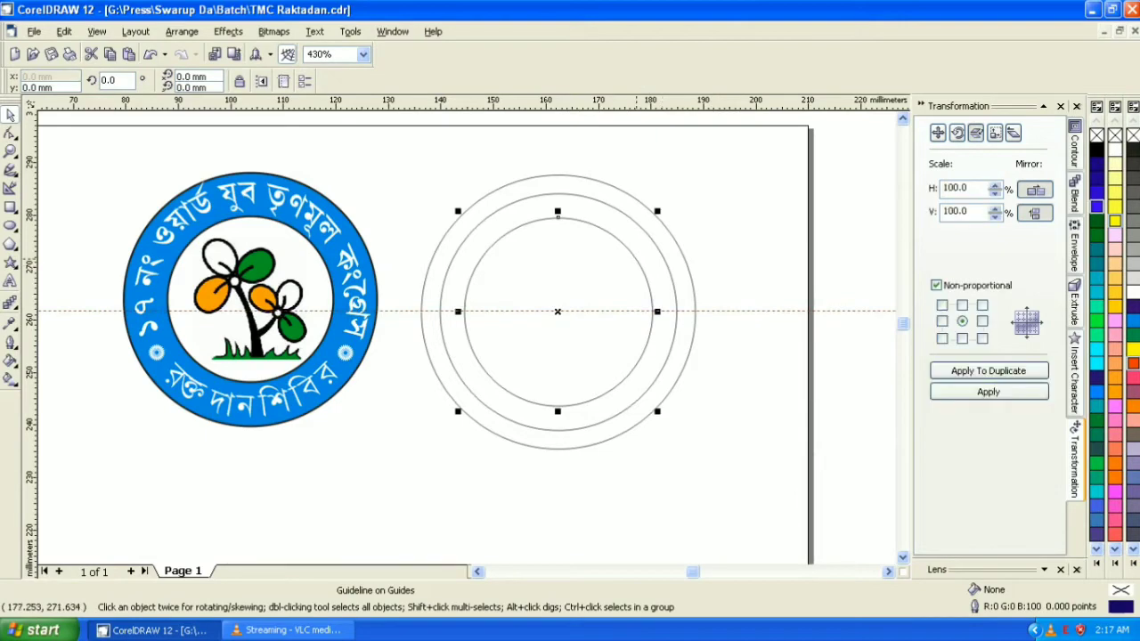
{"action": "scroll", "coordinate": [649, 287], "scroll_direction": "up", "scroll_amount": 1}
{"action": "scroll", "coordinate": [674, 349], "scroll_direction": "up", "scroll_amount": 3}
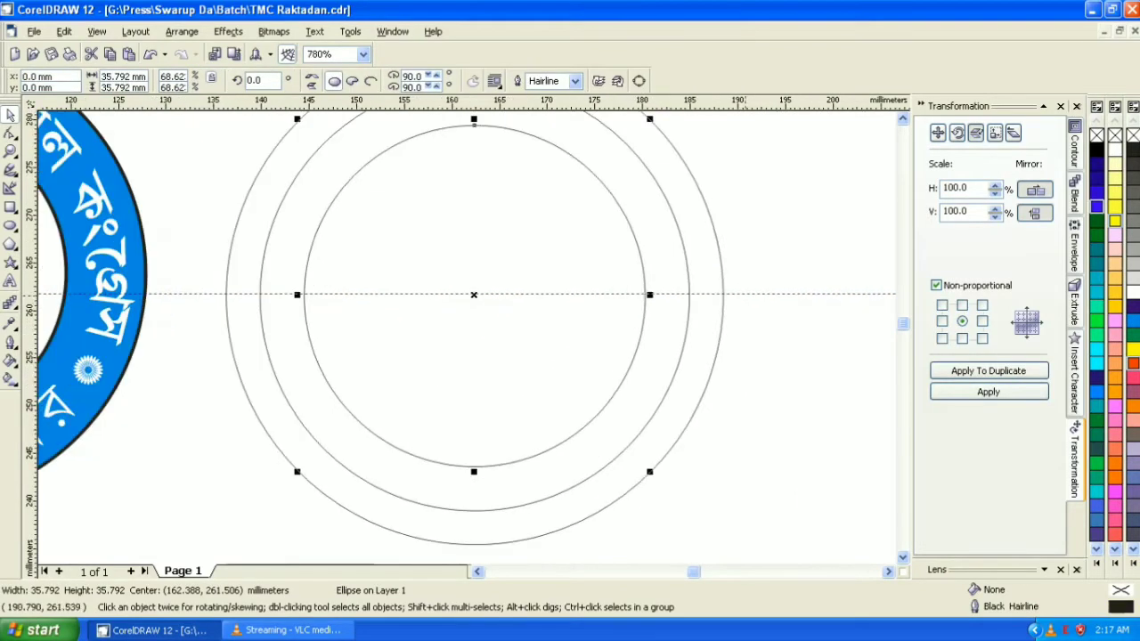
{"action": "left_click", "coordinate": [565, 294]}
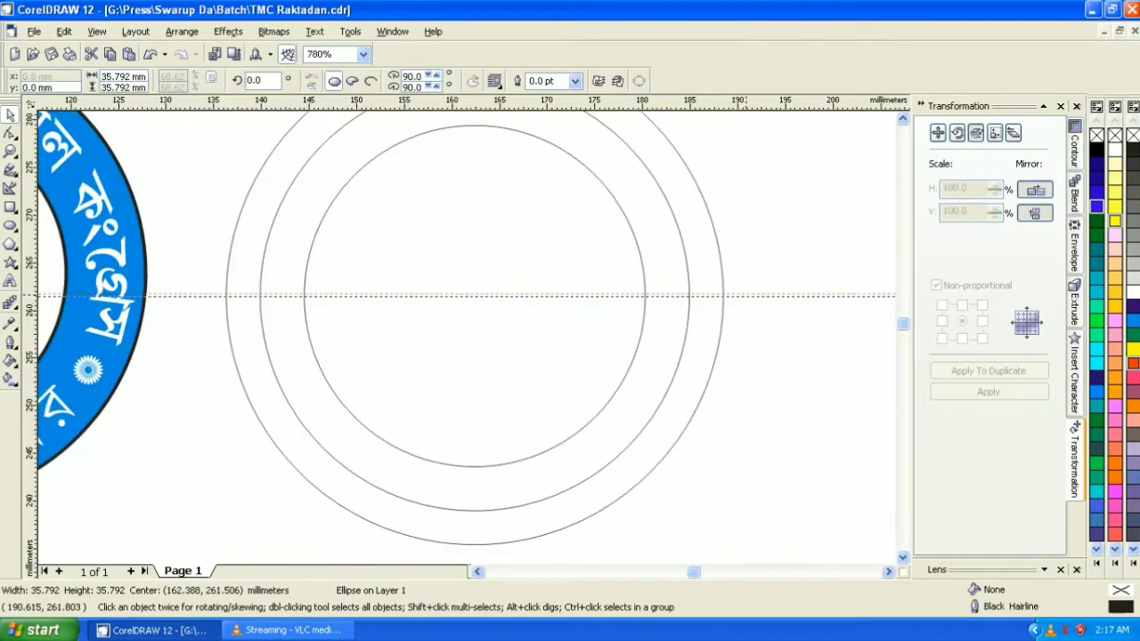
{"action": "scroll", "coordinate": [539, 316], "scroll_direction": "down", "scroll_amount": 5}
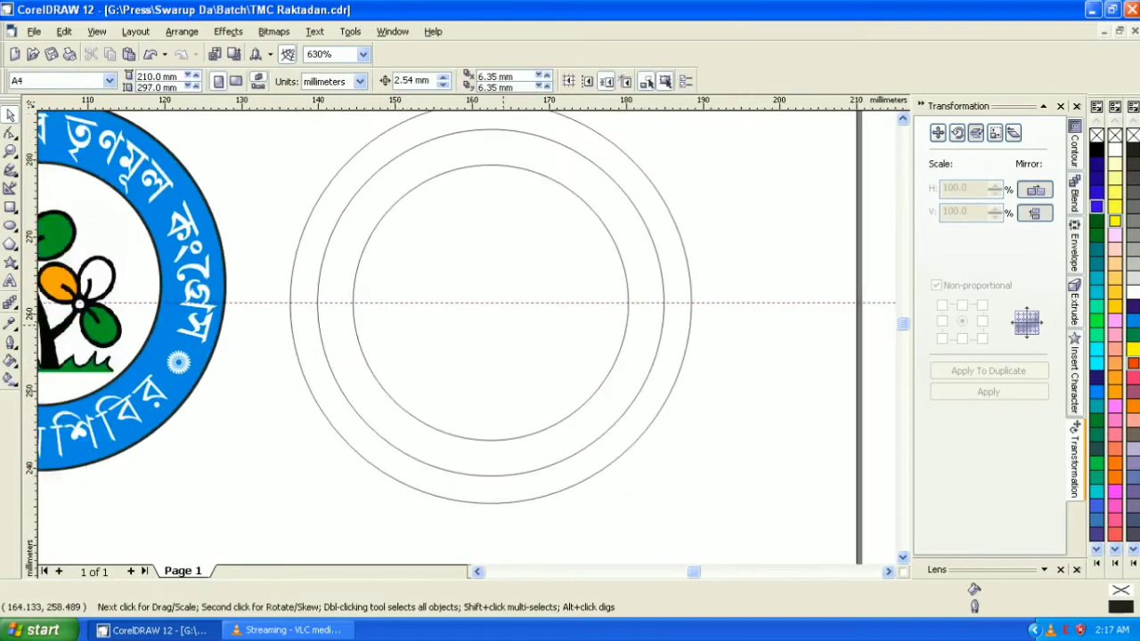
{"action": "scroll", "coordinate": [539, 317], "scroll_direction": "up", "scroll_amount": 2}
{"action": "scroll", "coordinate": [539, 317], "scroll_direction": "up", "scroll_amount": 2}
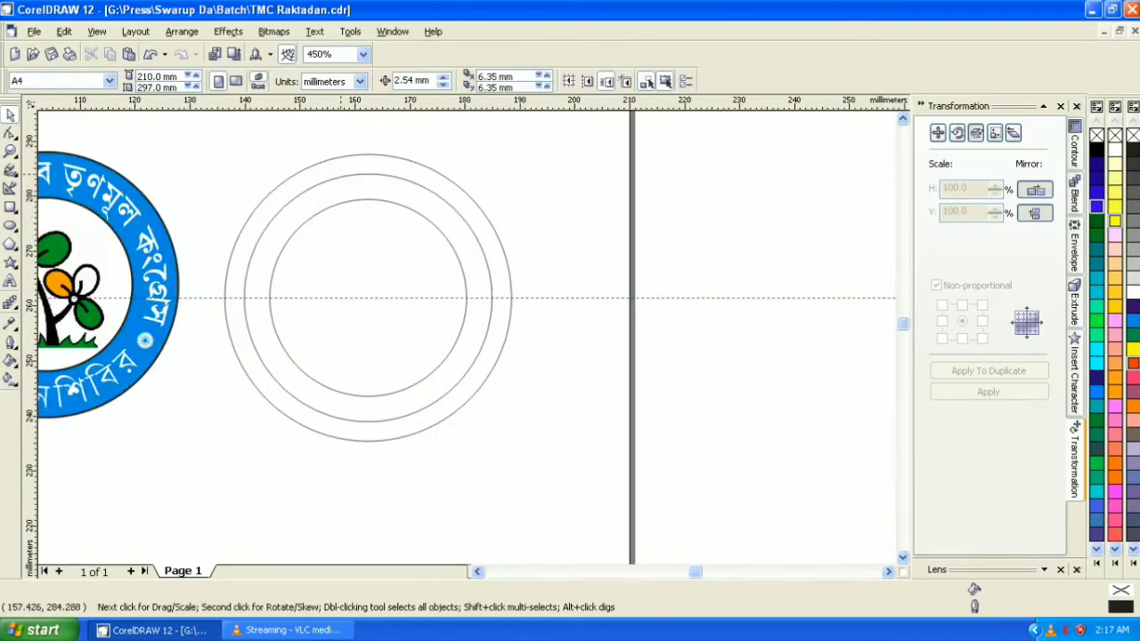
{"action": "left_click", "coordinate": [340, 174]}
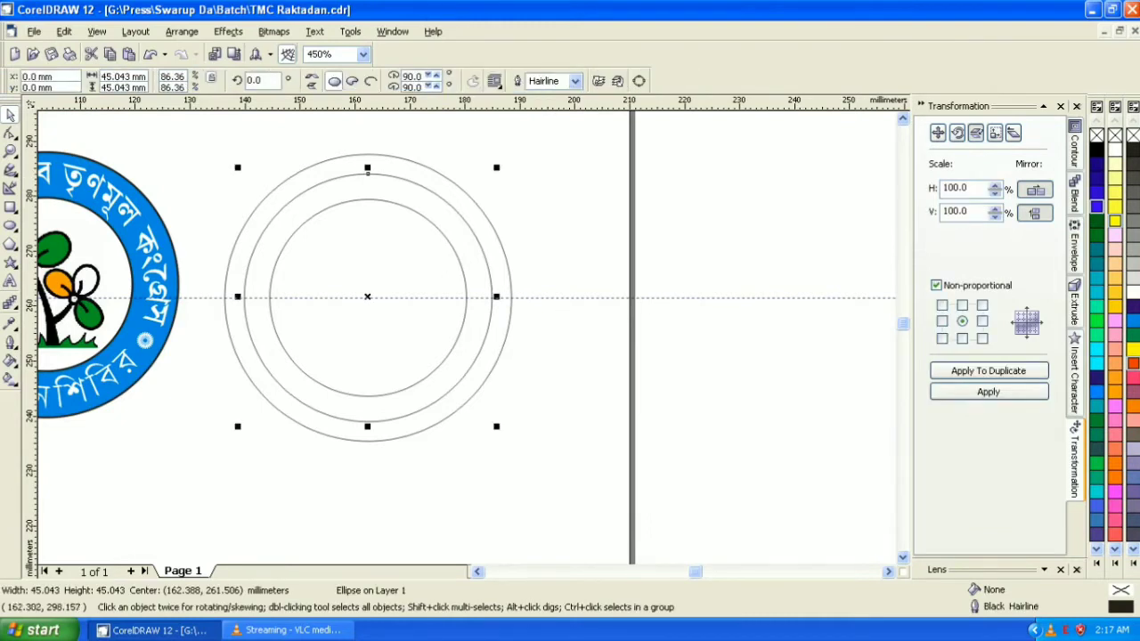
Step: Turn the middle circle into an open arc with both end nodes level on either side
{"action": "left_click", "coordinate": [371, 81]}
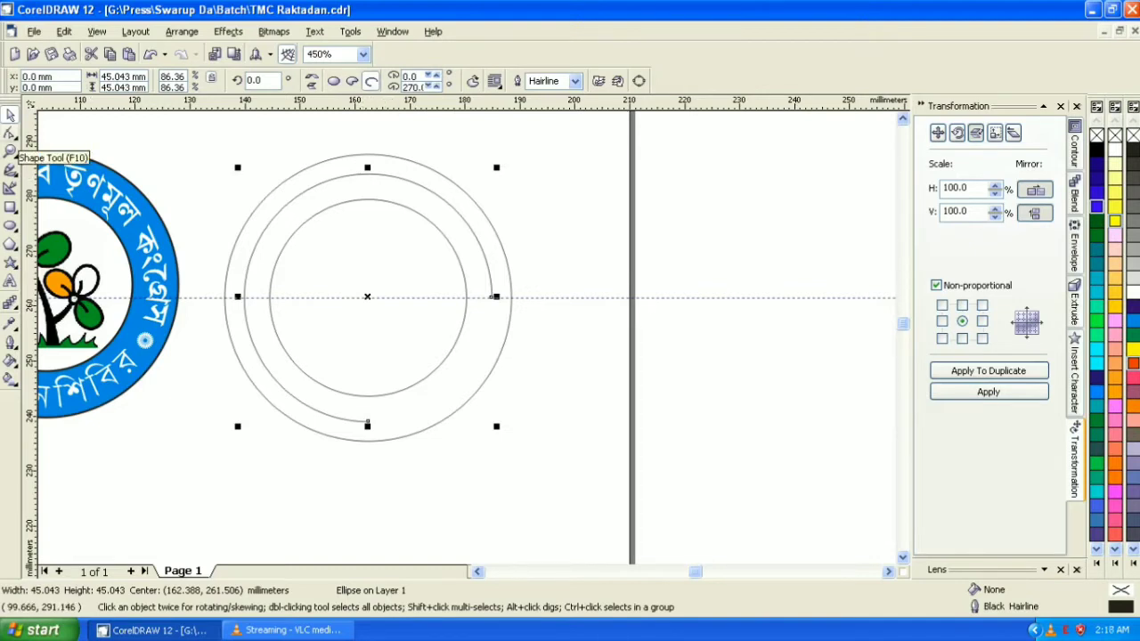
{"action": "left_click", "coordinate": [10, 133]}
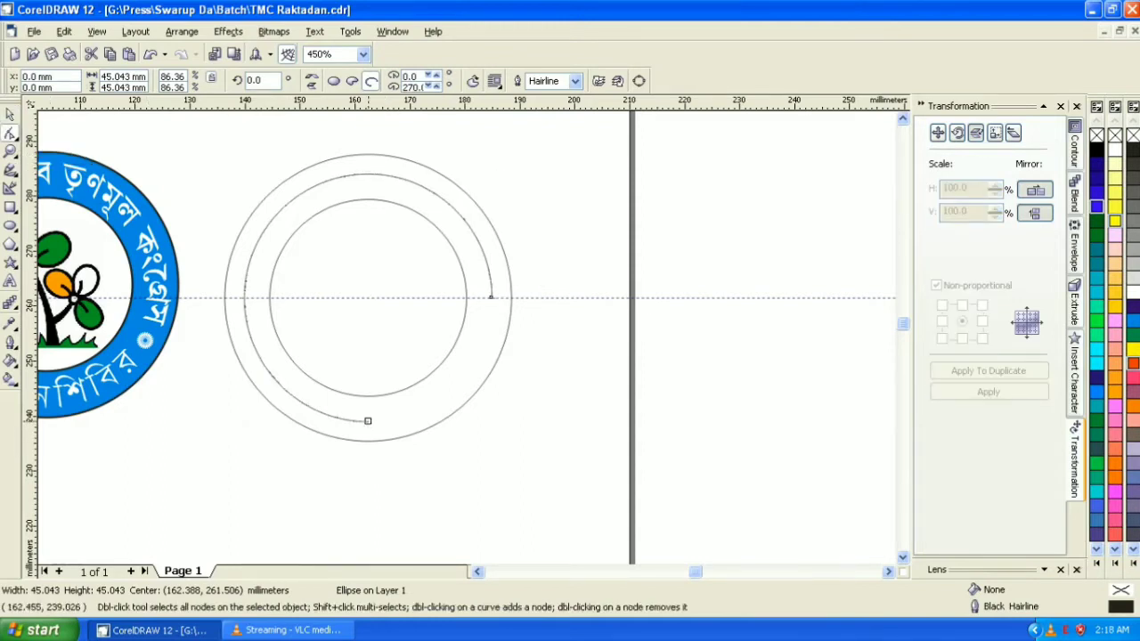
{"action": "mouse_move", "coordinate": [368, 420]}
{"action": "left_mouse_down"}
{"action": "mouse_move", "coordinate": [245, 311]}
{"action": "mouse_move", "coordinate": [245, 283]}
{"action": "left_mouse_up"}
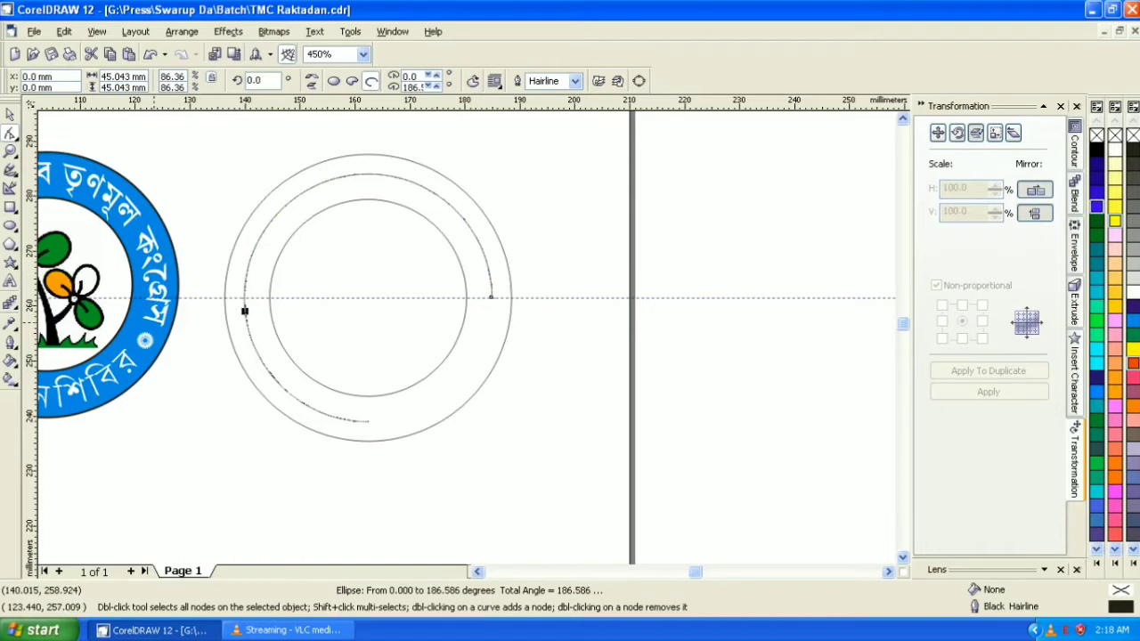
{"action": "left_click_drag", "start_coordinate": [245, 282], "coordinate": [245, 311]}
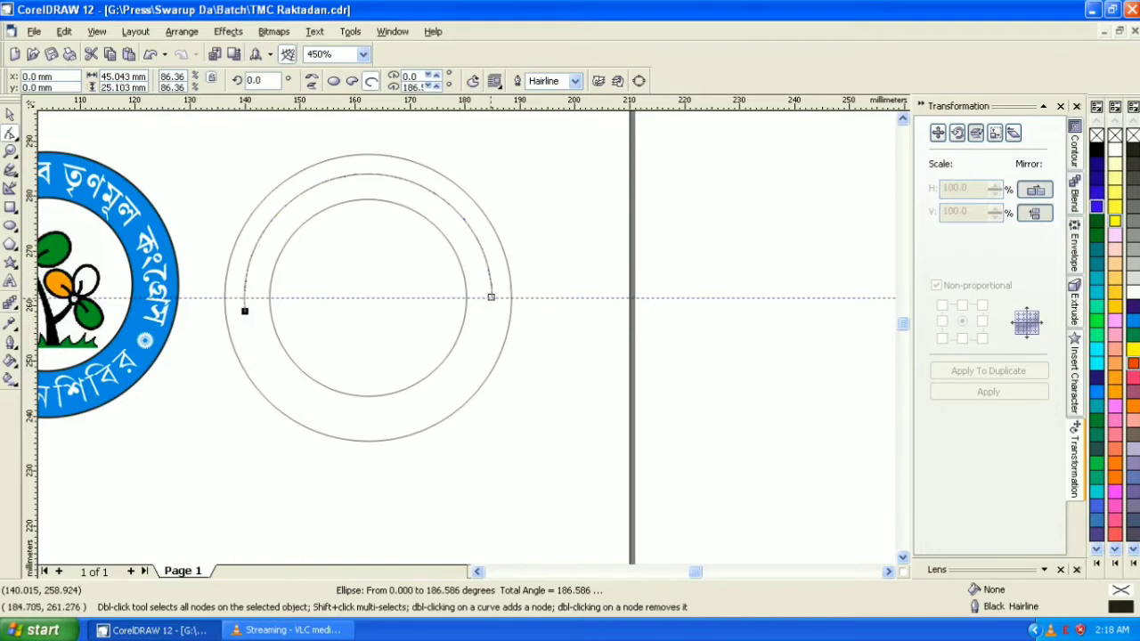
{"action": "left_click", "coordinate": [491, 297]}
{"action": "left_click_drag", "start_coordinate": [491, 297], "coordinate": [490, 312]}
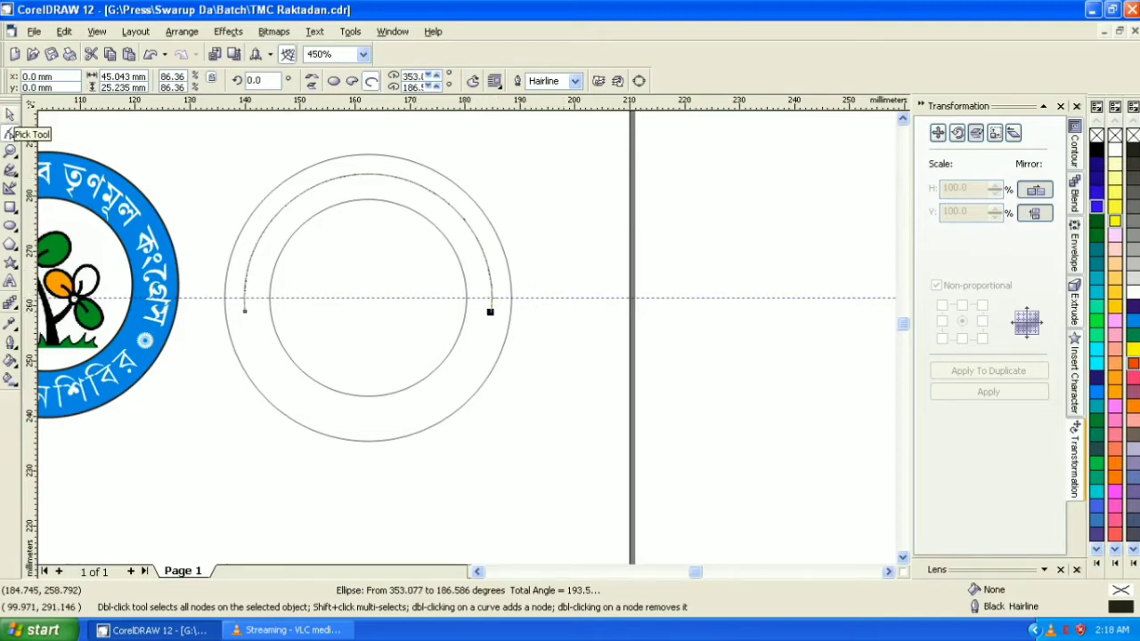
Step: Drag the arc's end nodes around the ring to form the lower arc, then deselect
{"action": "left_click", "coordinate": [9, 116]}
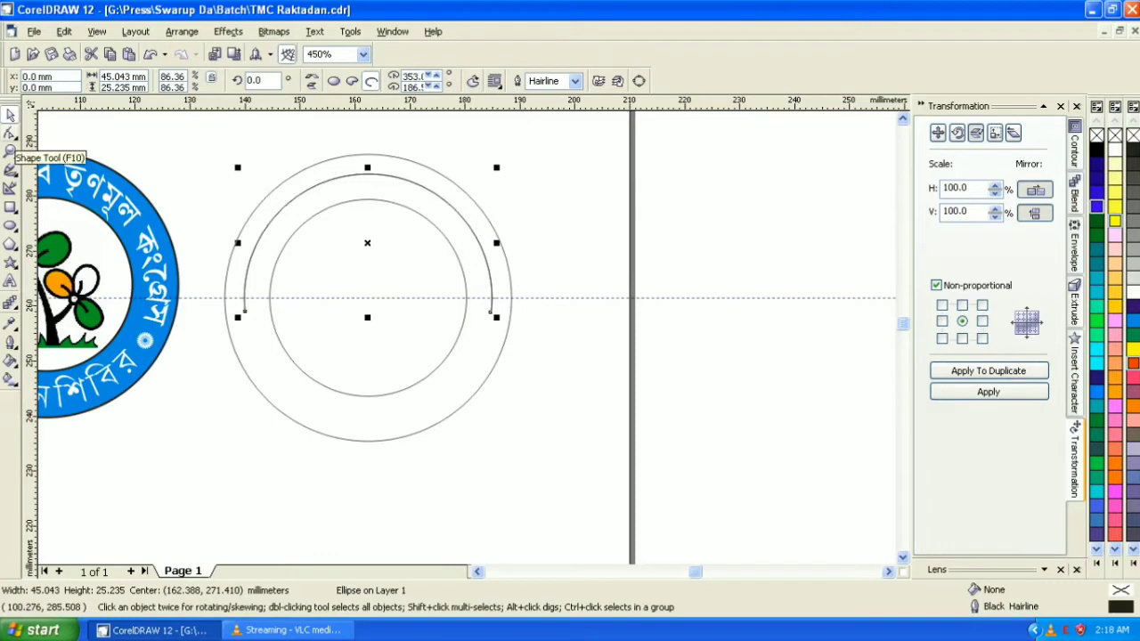
{"action": "left_click", "coordinate": [9, 133]}
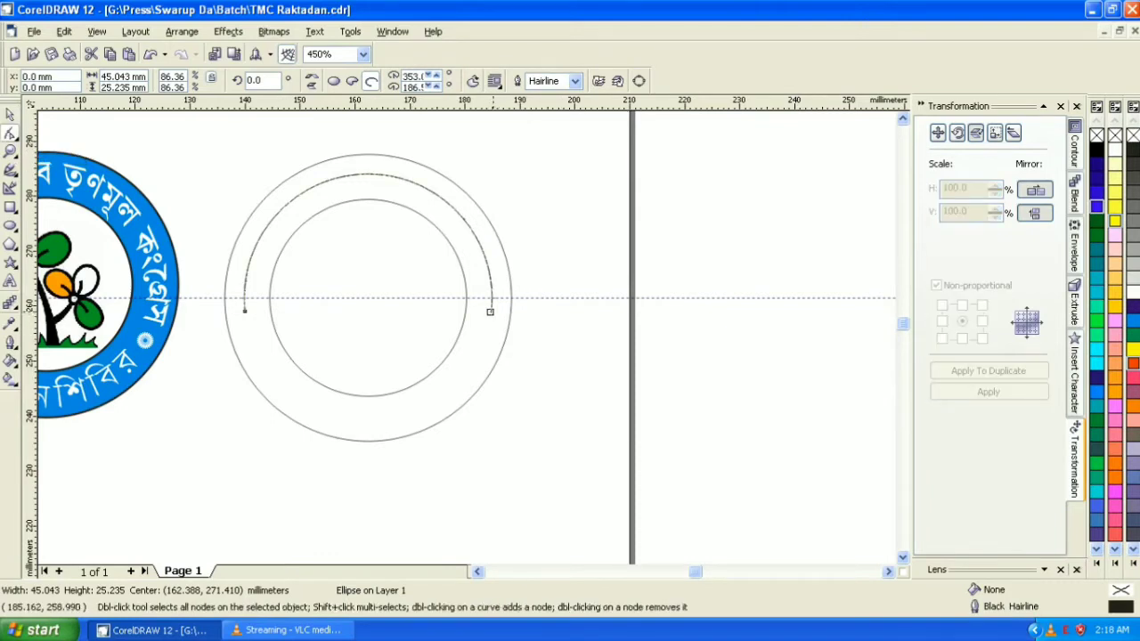
{"action": "mouse_move", "coordinate": [490, 311]}
{"action": "left_mouse_down"}
{"action": "mouse_move", "coordinate": [384, 420]}
{"action": "mouse_move", "coordinate": [318, 409]}
{"action": "mouse_move", "coordinate": [280, 387]}
{"action": "mouse_move", "coordinate": [253, 344]}
{"action": "mouse_move", "coordinate": [265, 367]}
{"action": "left_mouse_up"}
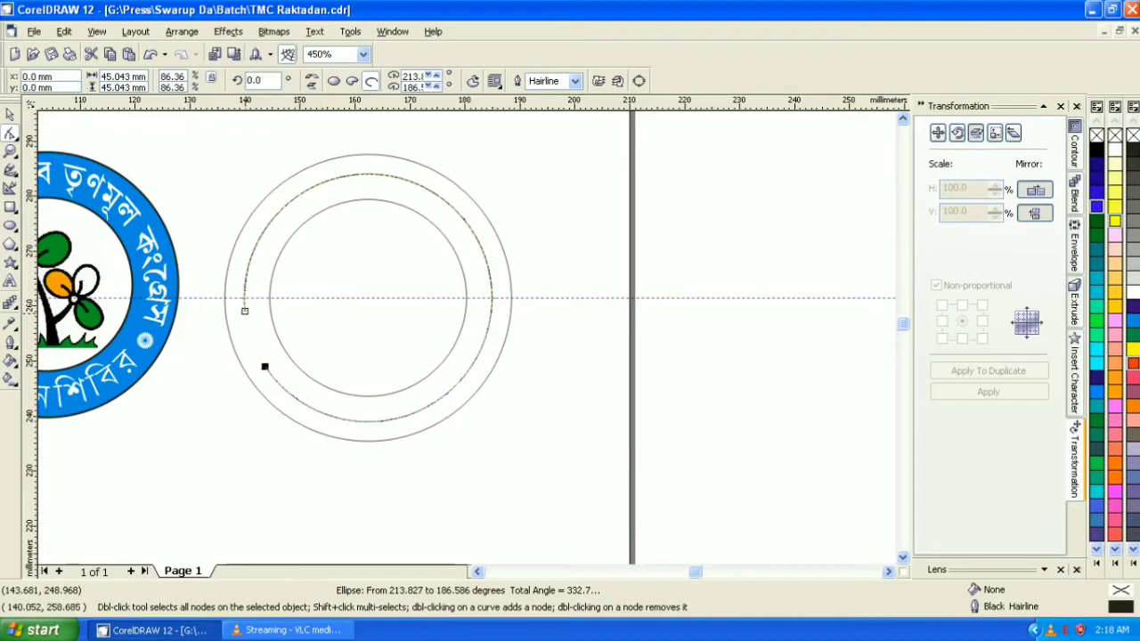
{"action": "mouse_move", "coordinate": [245, 311]}
{"action": "left_mouse_down"}
{"action": "mouse_move", "coordinate": [316, 184]}
{"action": "mouse_move", "coordinate": [368, 172]}
{"action": "mouse_move", "coordinate": [430, 188]}
{"action": "mouse_move", "coordinate": [486, 262]}
{"action": "mouse_move", "coordinate": [489, 313]}
{"action": "mouse_move", "coordinate": [471, 365]}
{"action": "left_mouse_up"}
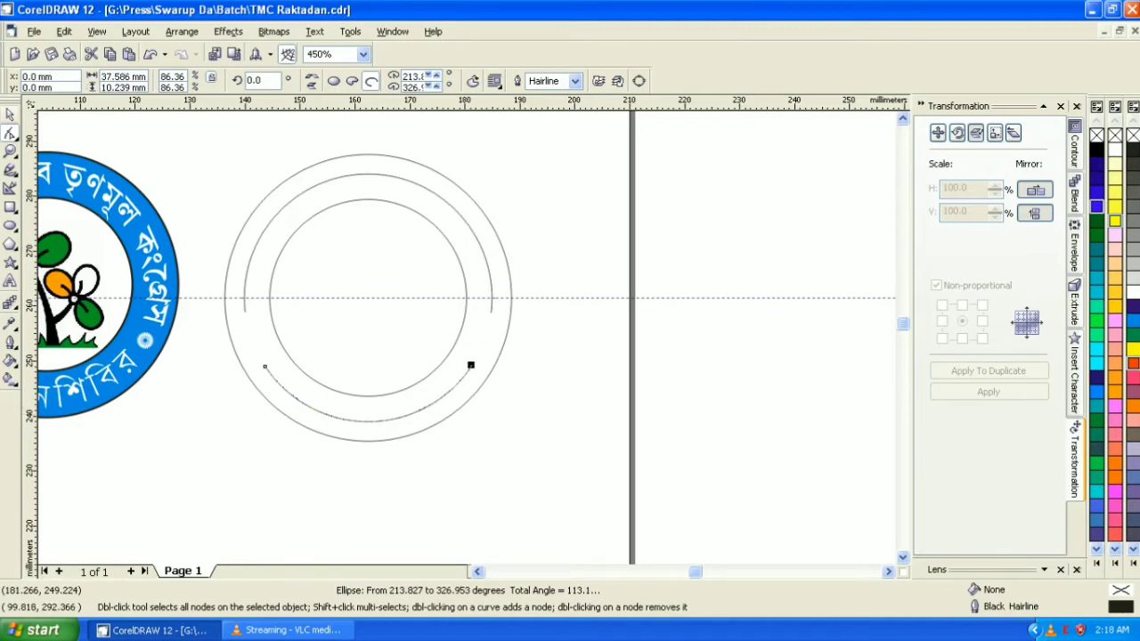
{"action": "key", "text": "space"}
{"action": "key", "text": "Escape"}
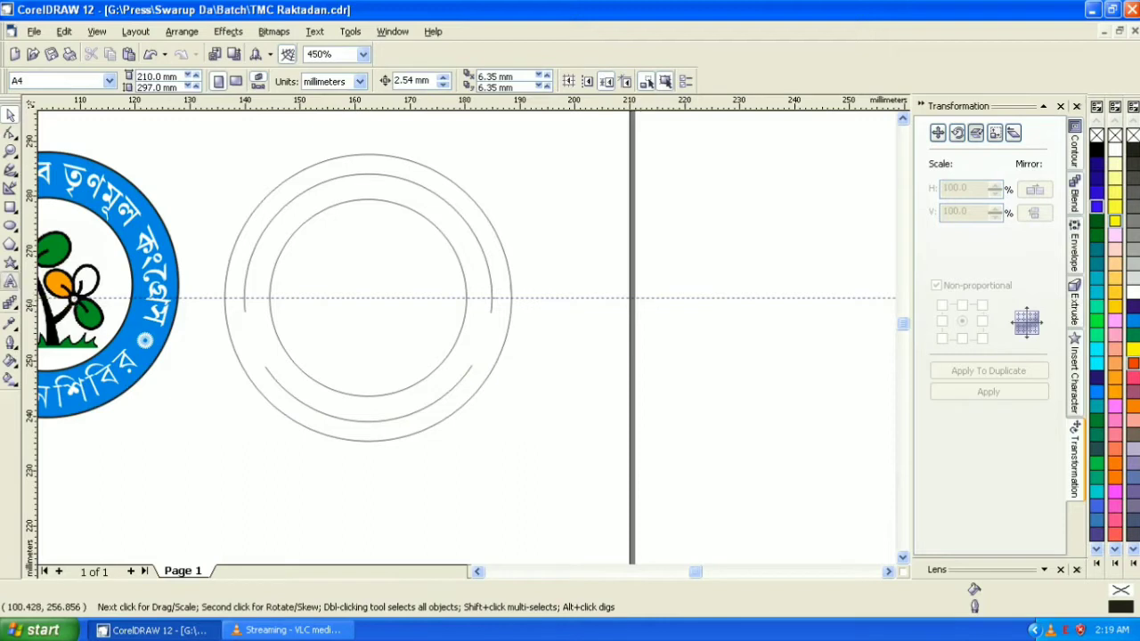
Step: Start a text line below the circles and set its font to STM-BNT-Indra
{"action": "left_click", "coordinate": [11, 282]}
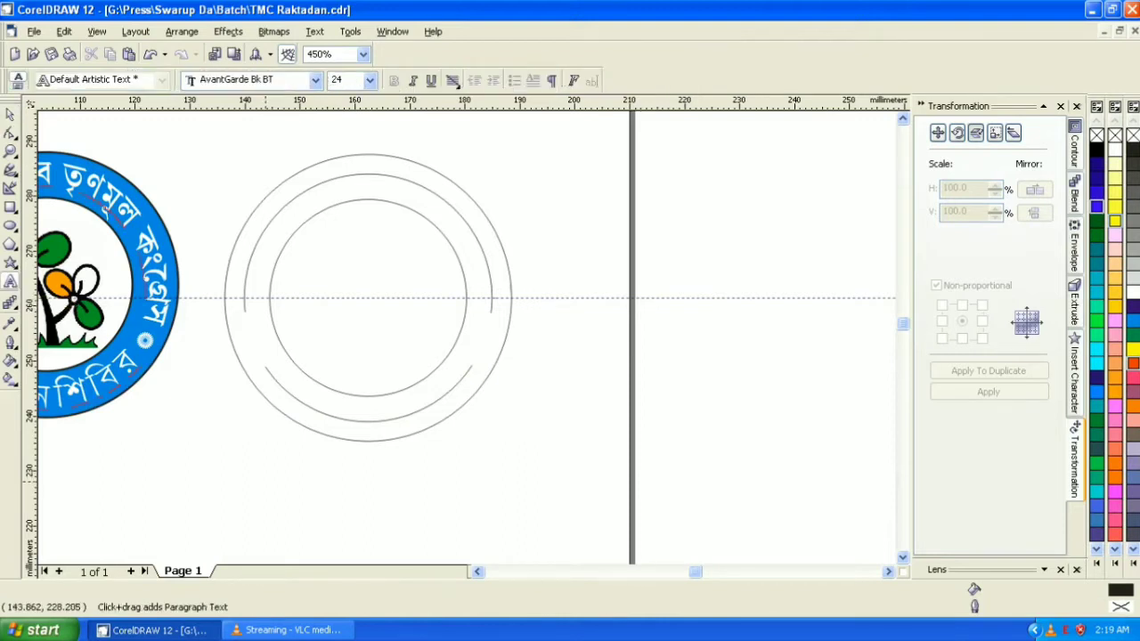
{"action": "left_click", "coordinate": [266, 481]}
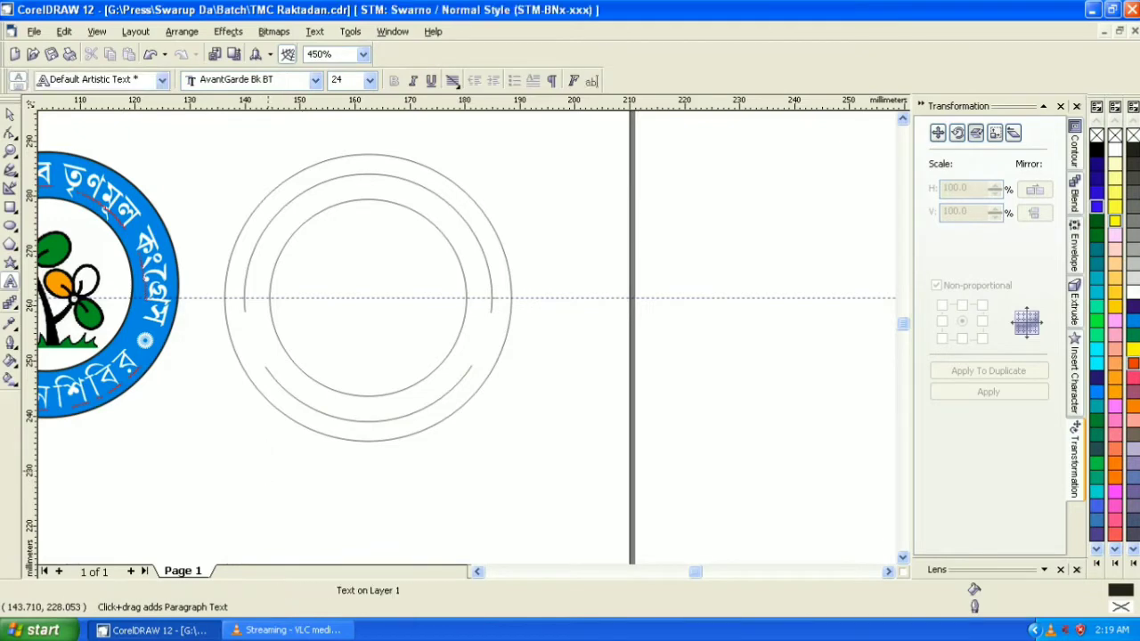
{"action": "type", "text": "îû"}
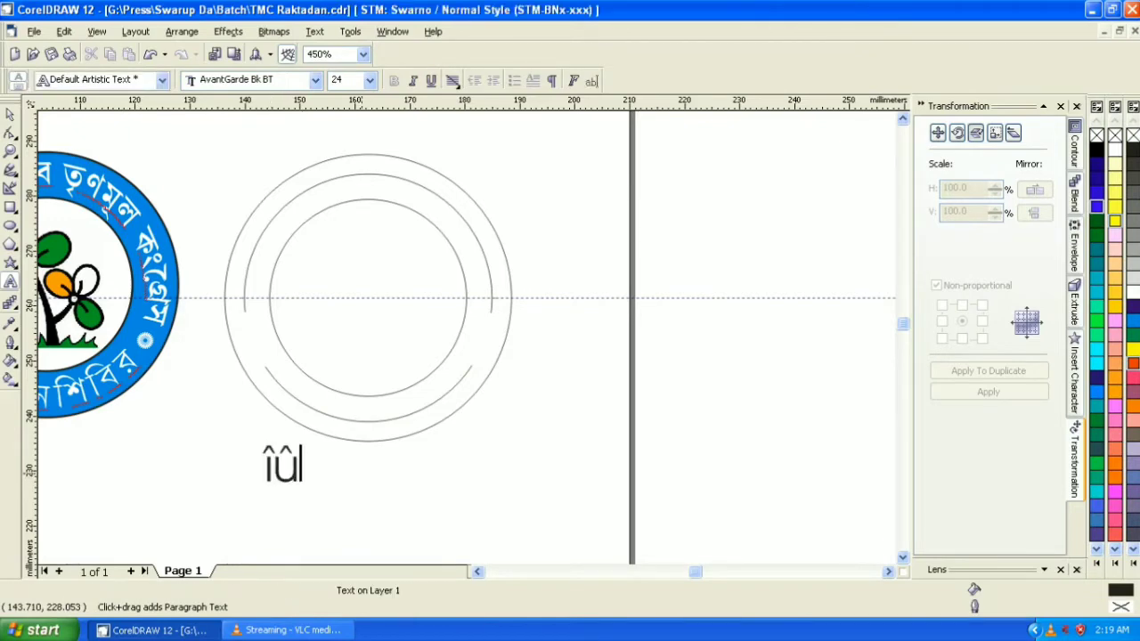
{"action": "key", "text": "ctrl+a"}
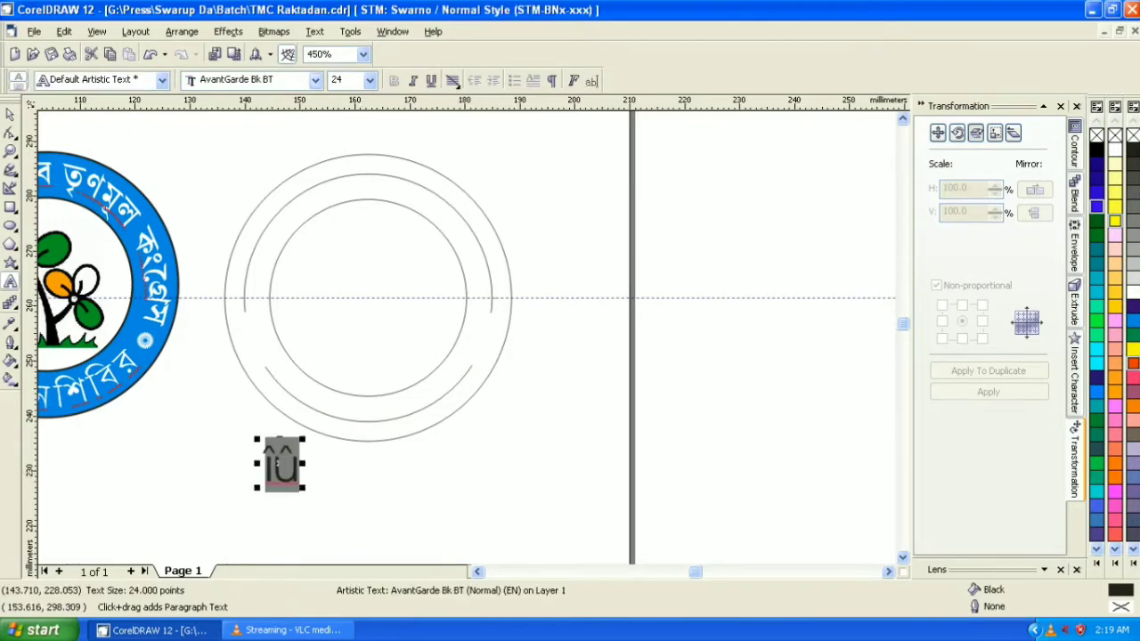
{"action": "left_click", "coordinate": [315, 79]}
{"action": "key", "text": "Down"}
{"action": "key", "text": "Return"}
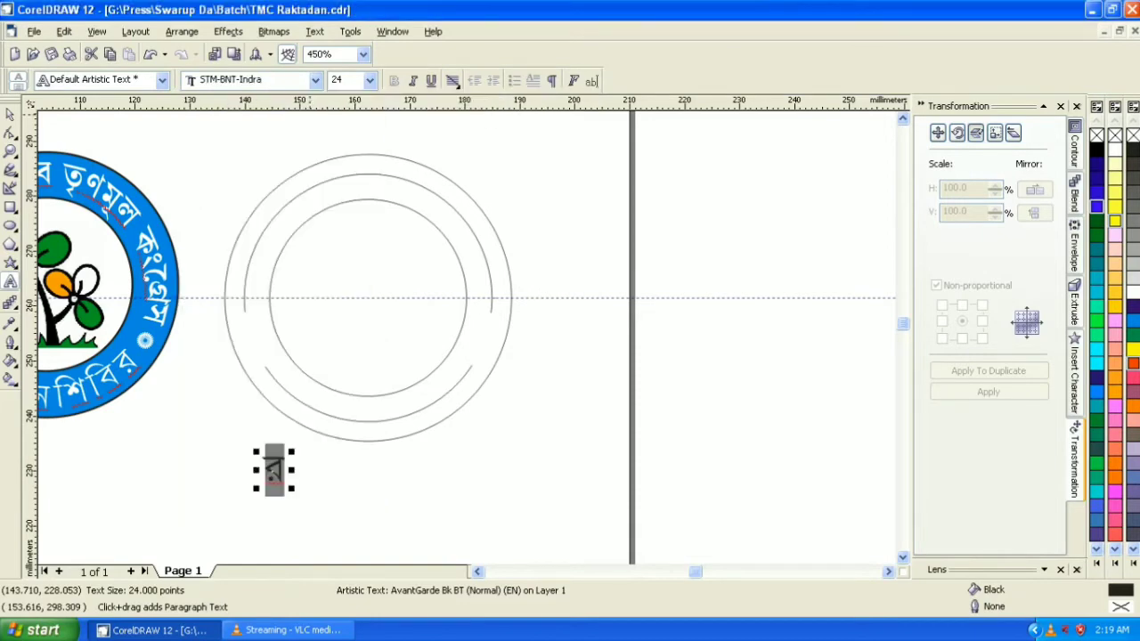
{"action": "scroll", "coordinate": [594, 240], "scroll_direction": "down", "scroll_amount": 2}
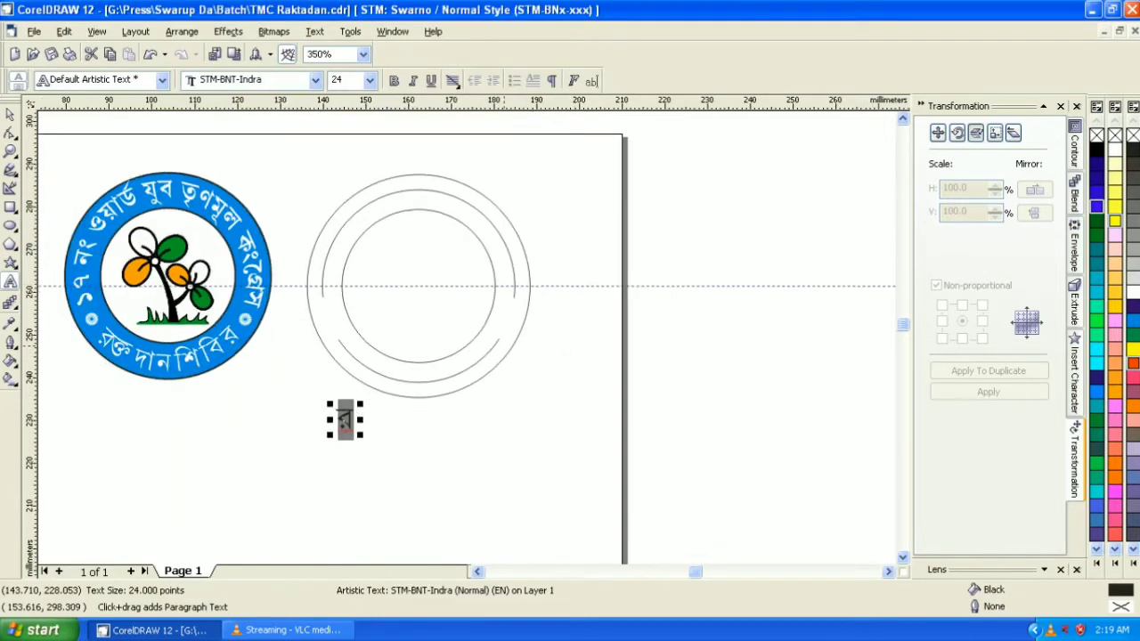
{"action": "scroll", "coordinate": [307, 351], "scroll_direction": "up", "scroll_amount": 1}
Step: Type the Bengali line '17 নং ওয়াড যুব তৃণমূল কংগ্রেস'
{"action": "type", "text": "1"}
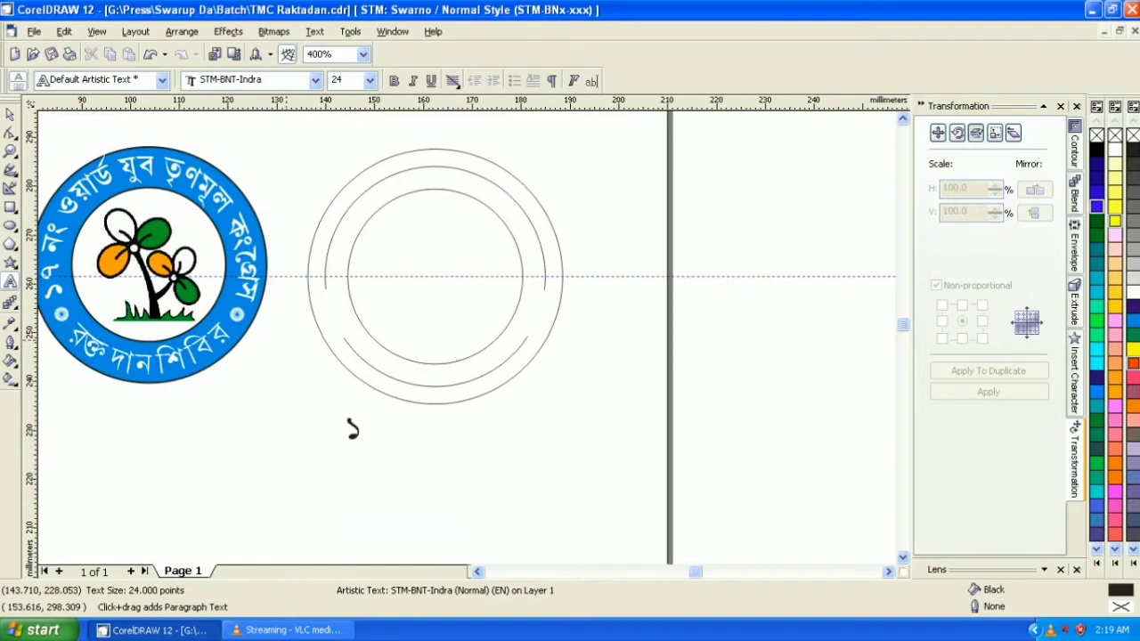
{"action": "type", "text": "7"}
{"action": "type", "text": " নং"}
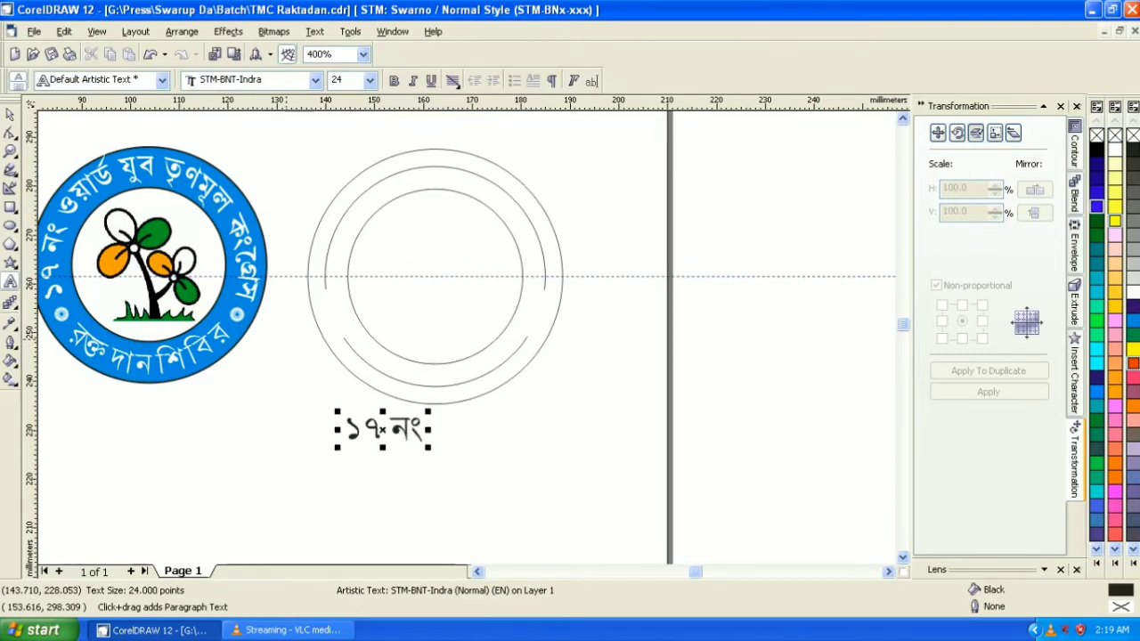
{"action": "type", "text": " ওয়া"}
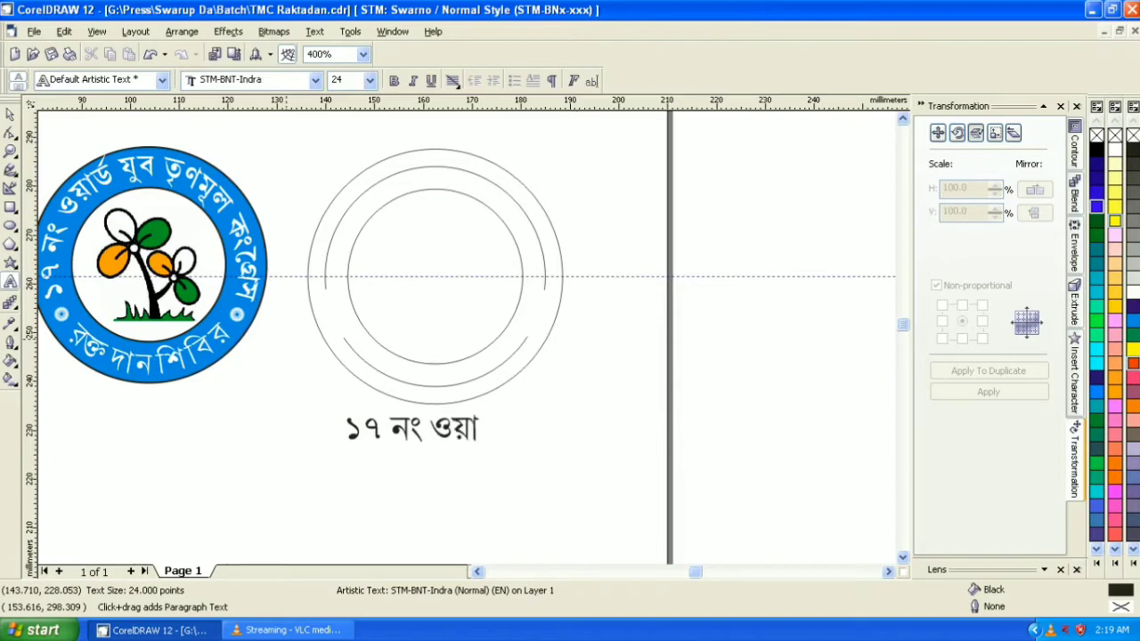
{"action": "type", "text": "র্ড"}
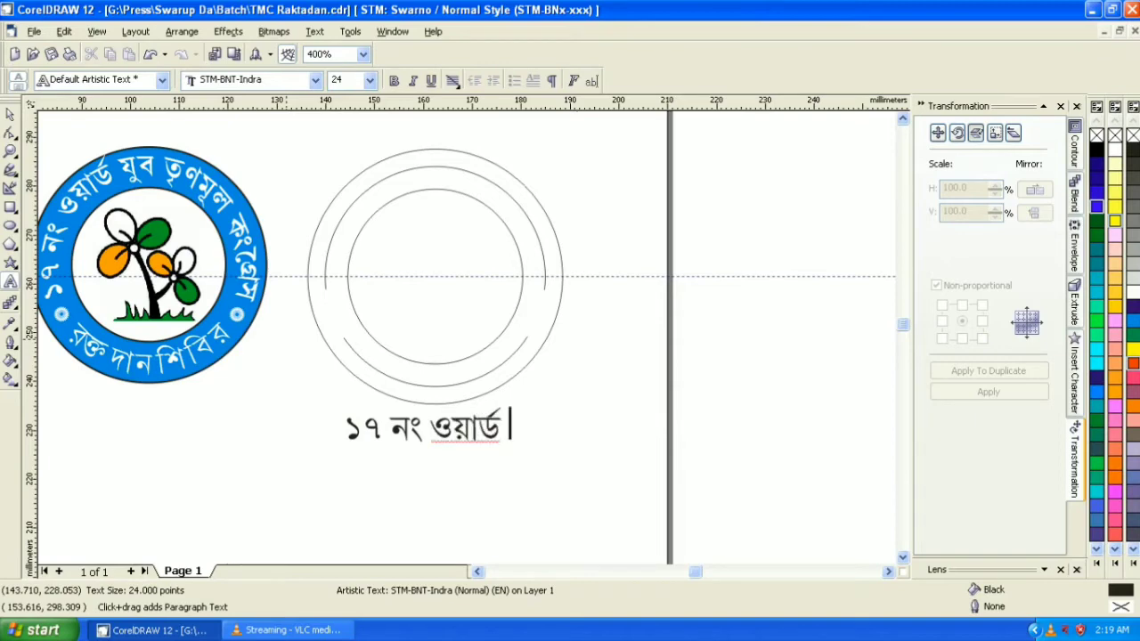
{"action": "type", "text": "যুব"}
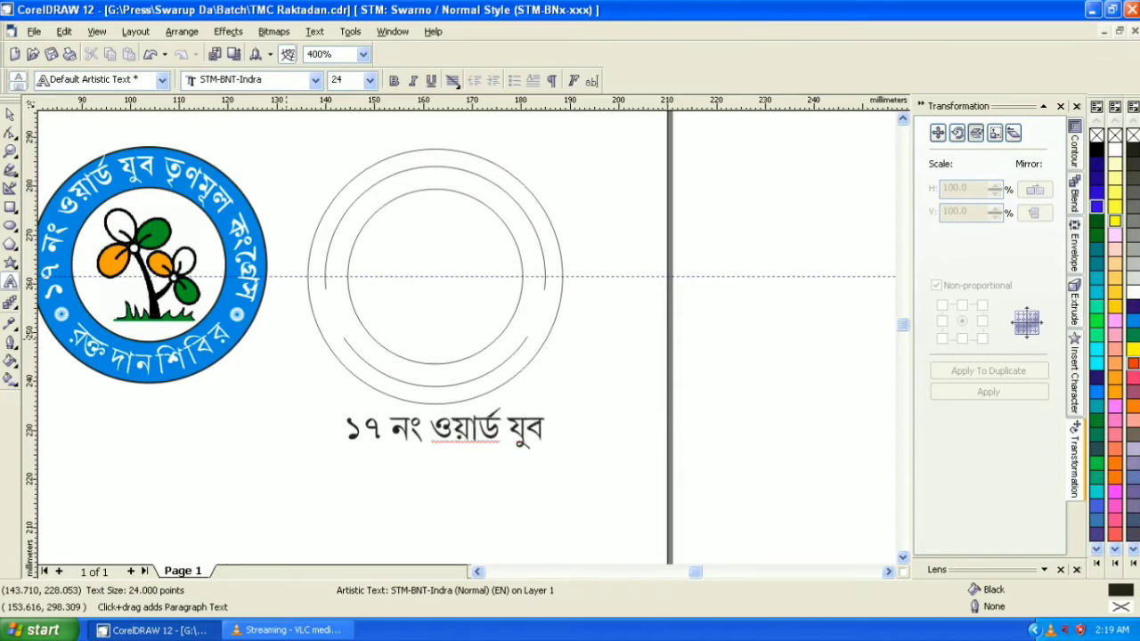
{"action": "type", "text": " তৃণ"}
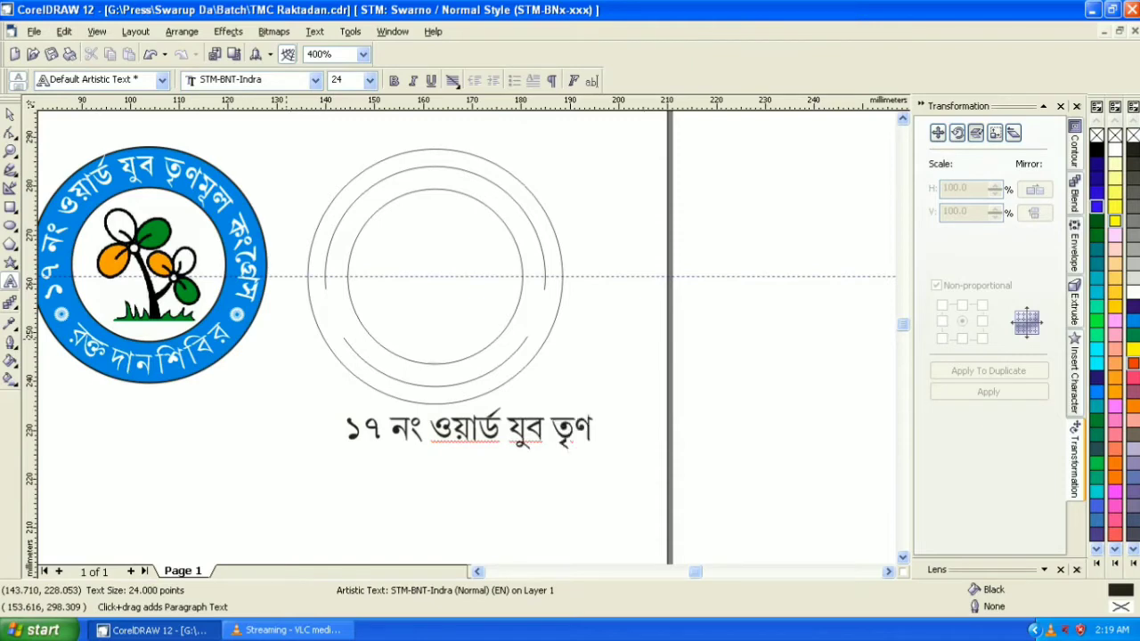
{"action": "type", "text": "মূ"}
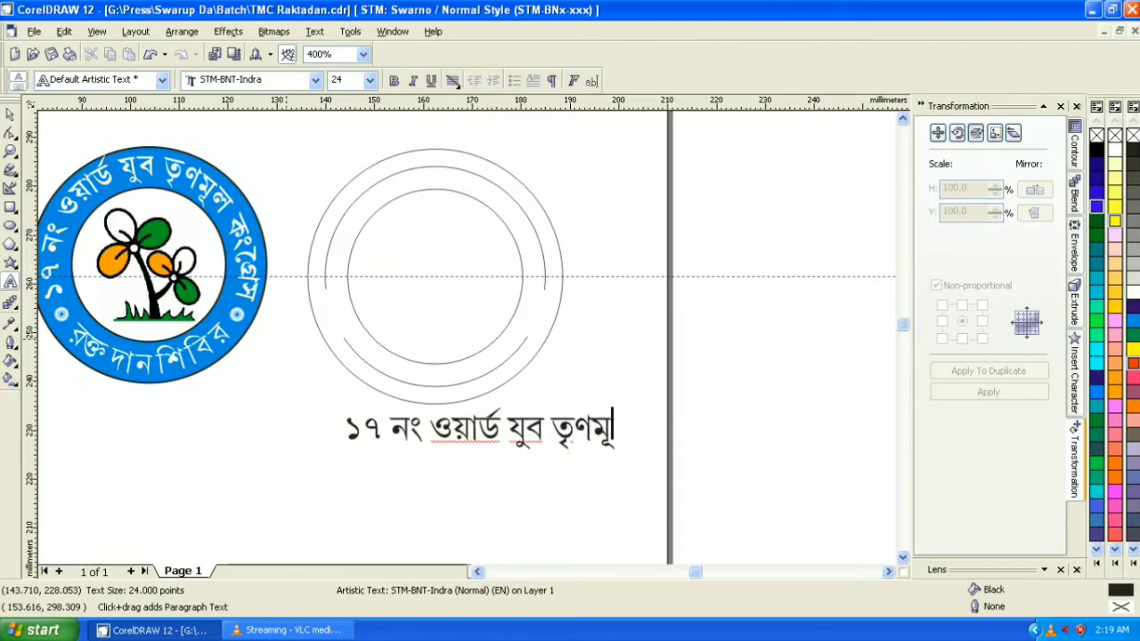
{"action": "type", "text": "ল"}
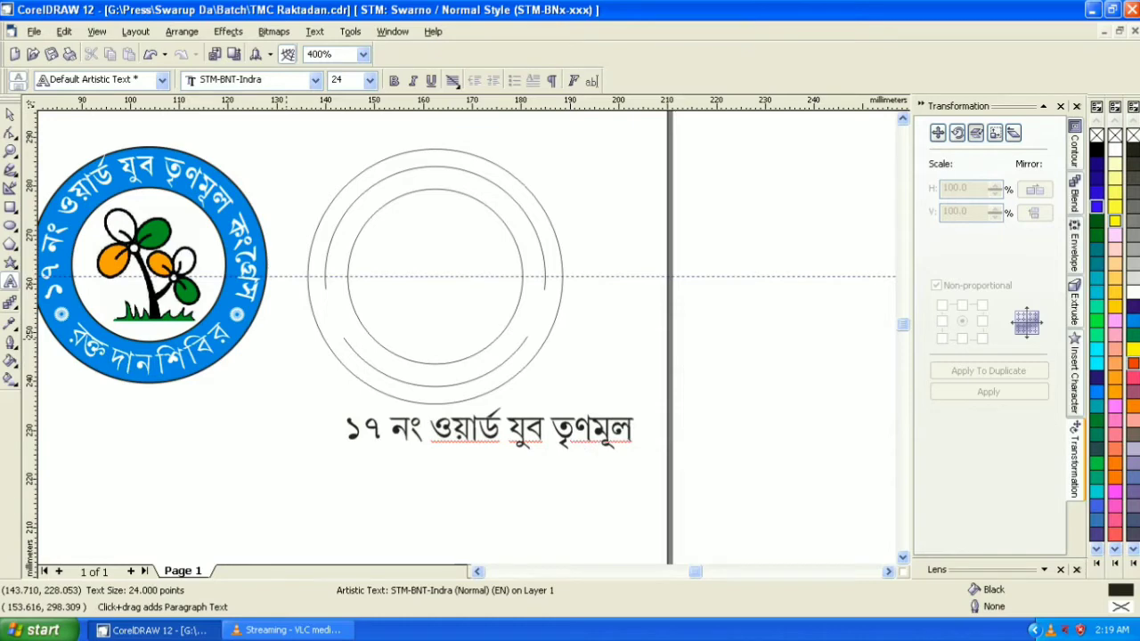
{"action": "type", "text": " কংগ্রে"}
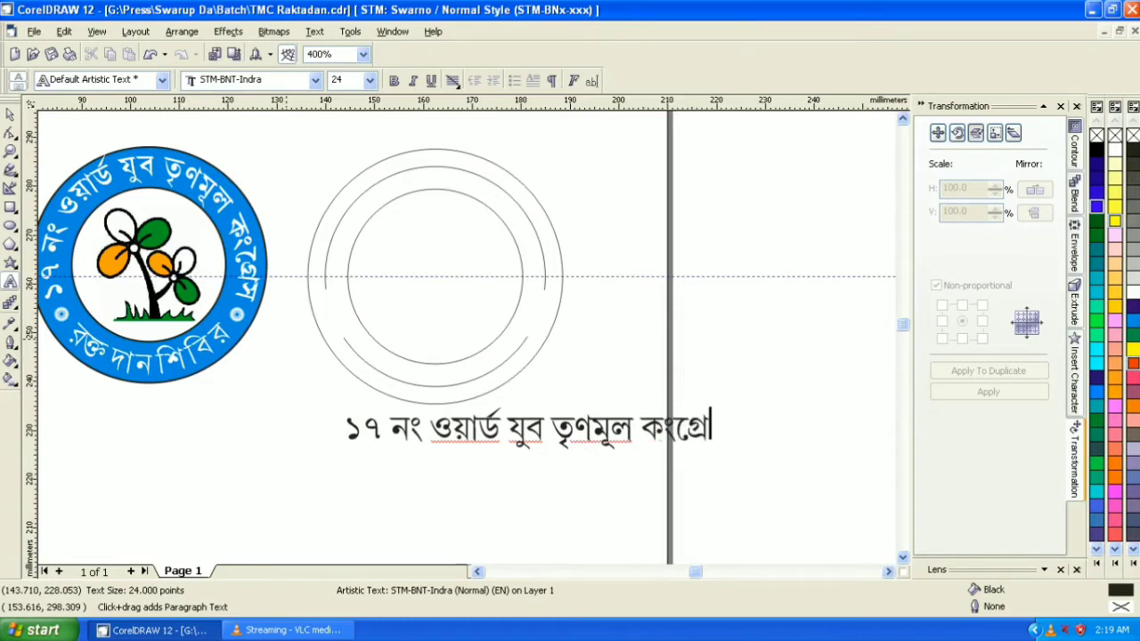
{"action": "type", "text": "স"}
{"action": "key", "text": "ctrl+a"}
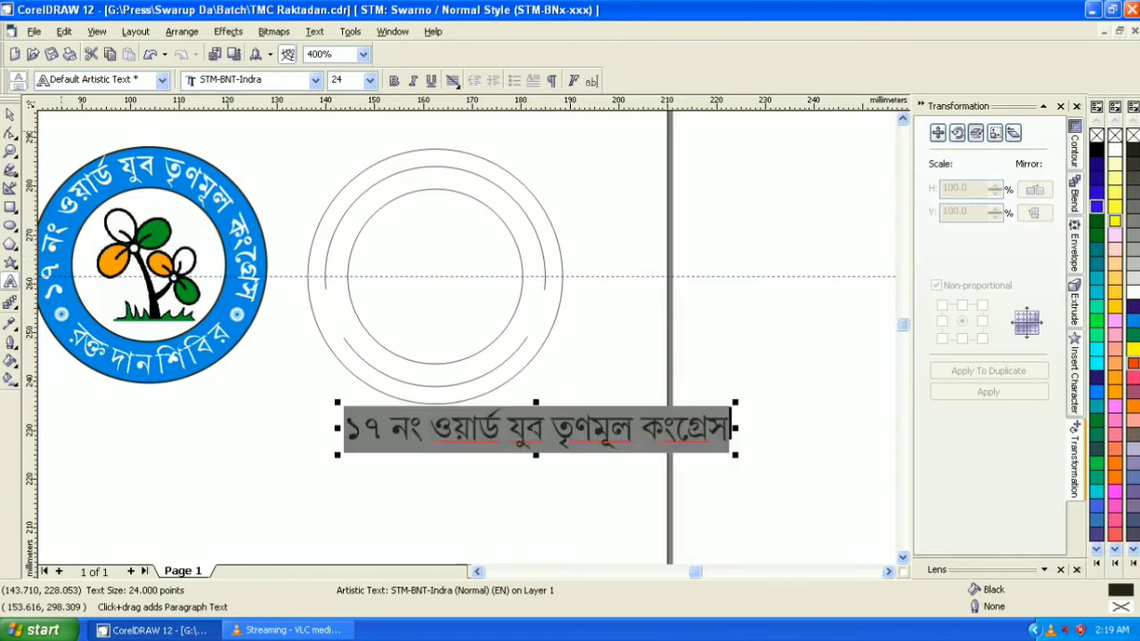
Step: Make the first text line bold and place a copy just below it
{"action": "left_click", "coordinate": [10, 114]}
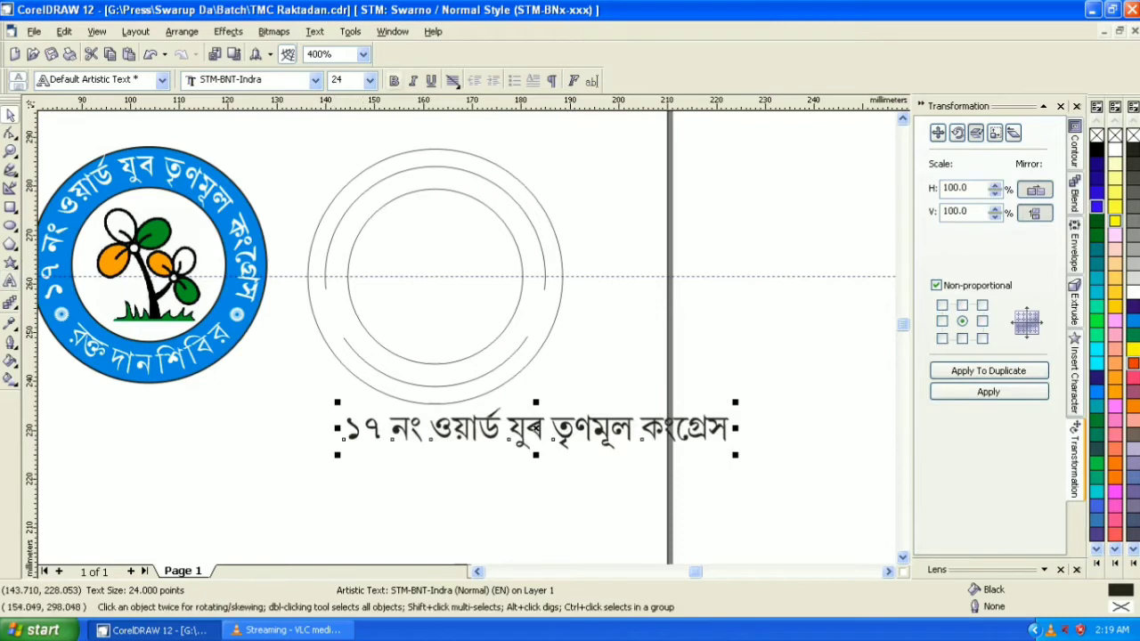
{"action": "left_click", "coordinate": [395, 80]}
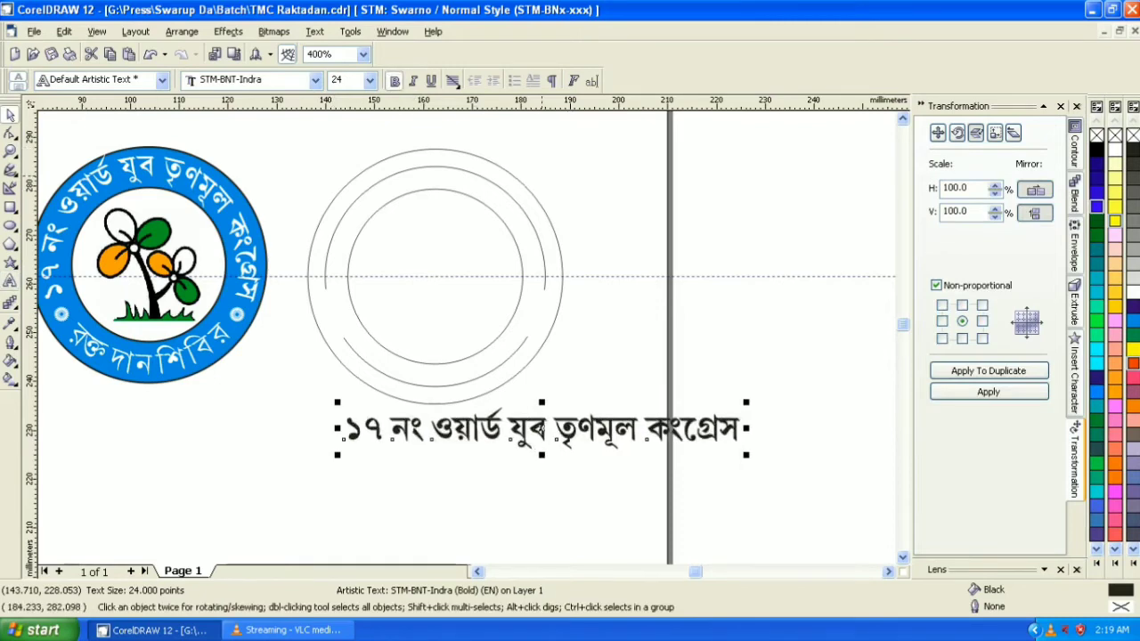
{"action": "left_click_drag", "start_coordinate": [542, 429], "coordinate": [541, 490]}
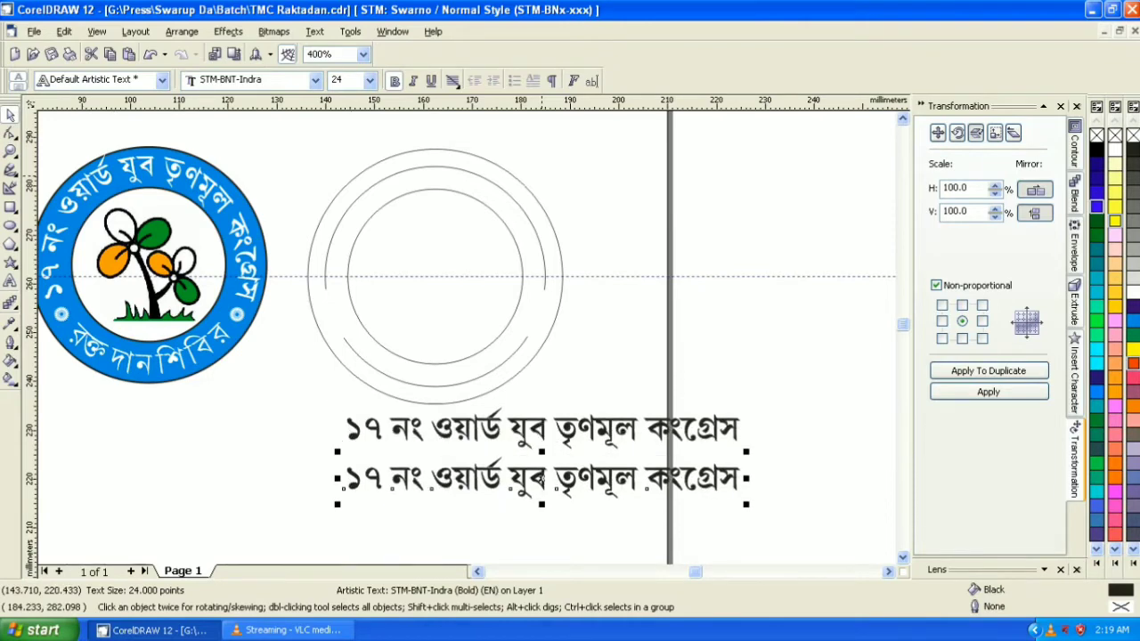
Step: Replace the copy's text with 'রক্তদান শিবির'
{"action": "left_click", "coordinate": [11, 282]}
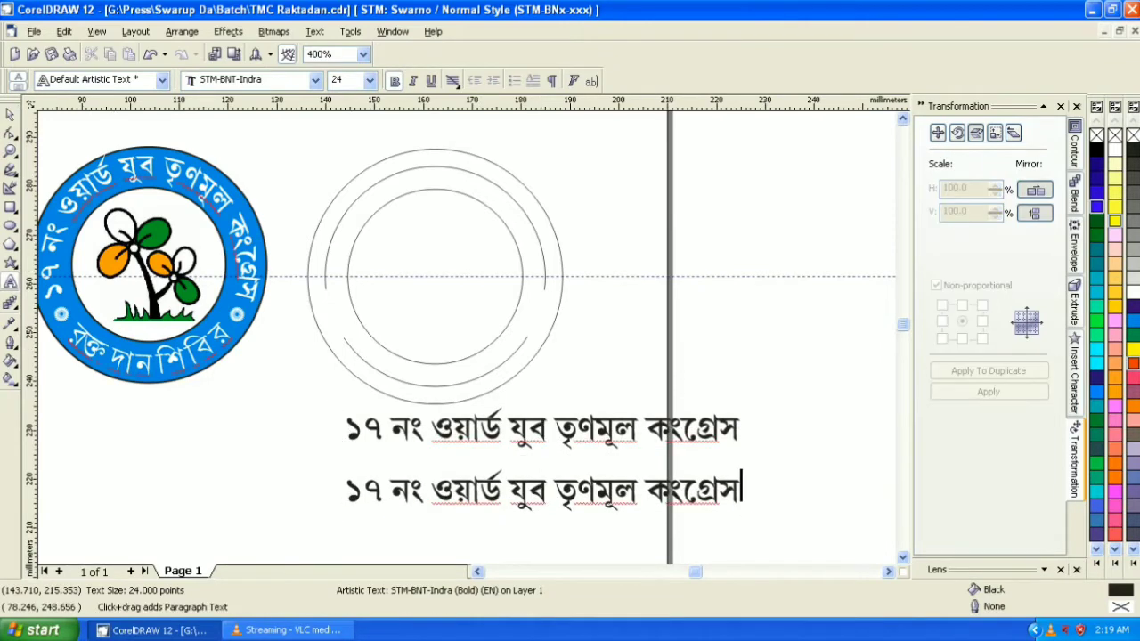
{"action": "key", "text": "ctrl+a"}
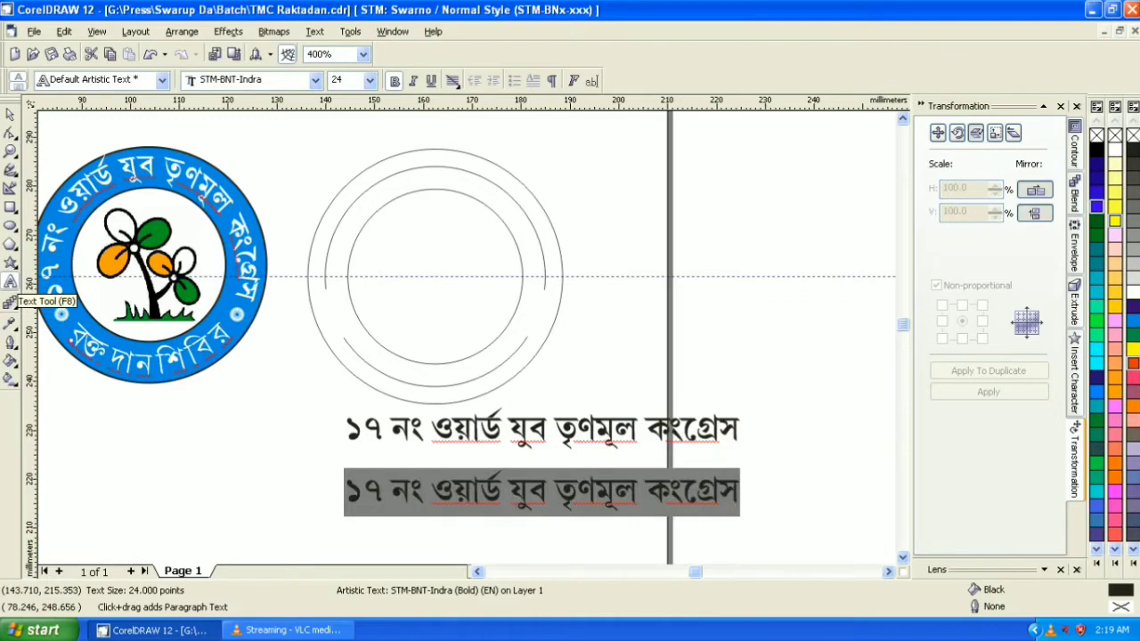
{"action": "type", "text": "রক্ত"}
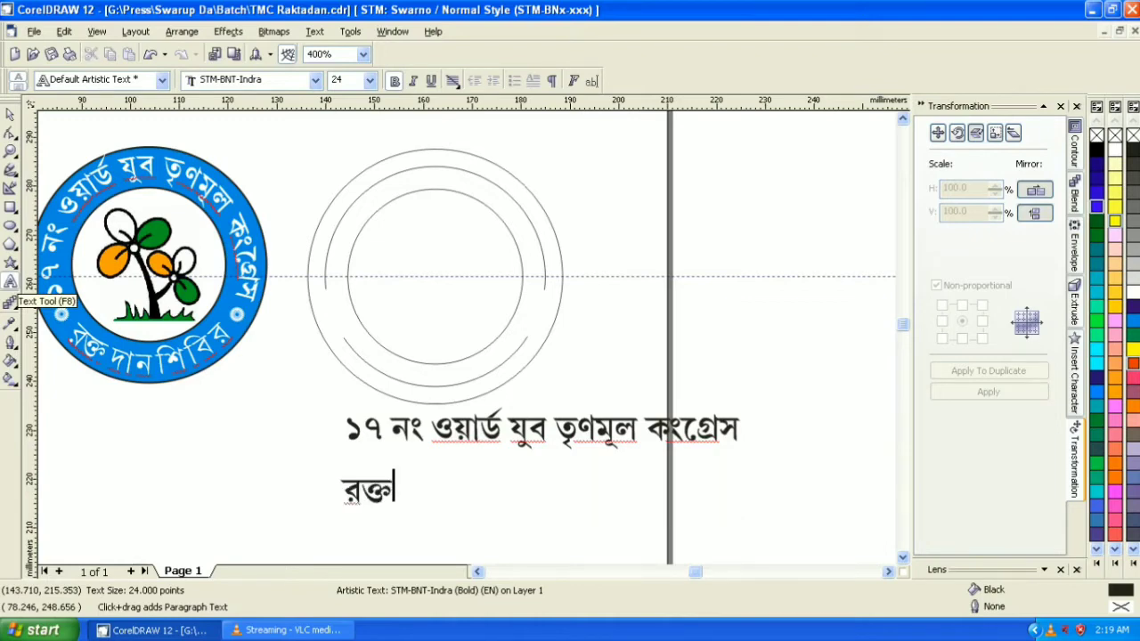
{"action": "type", "text": "দান "}
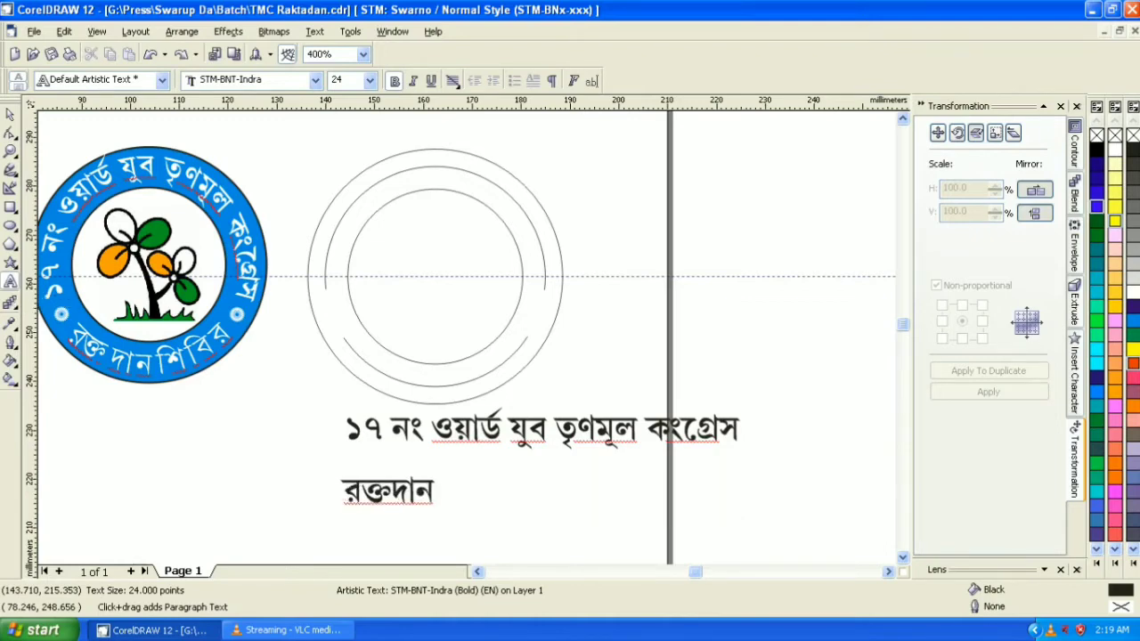
{"action": "type", "text": "শিবি"}
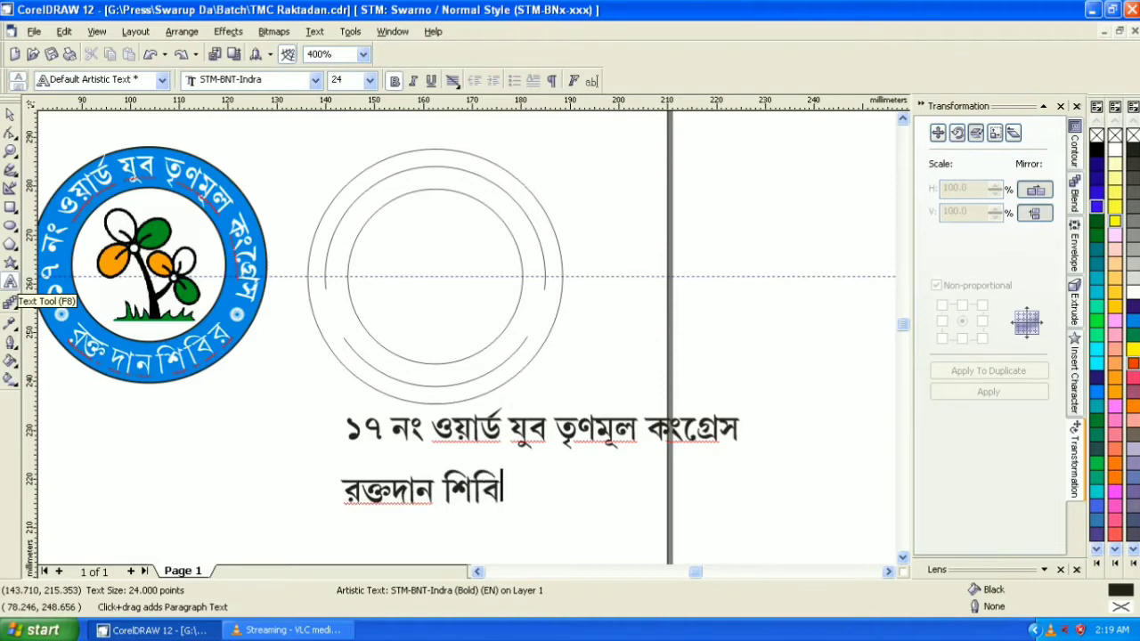
{"action": "type", "text": "র"}
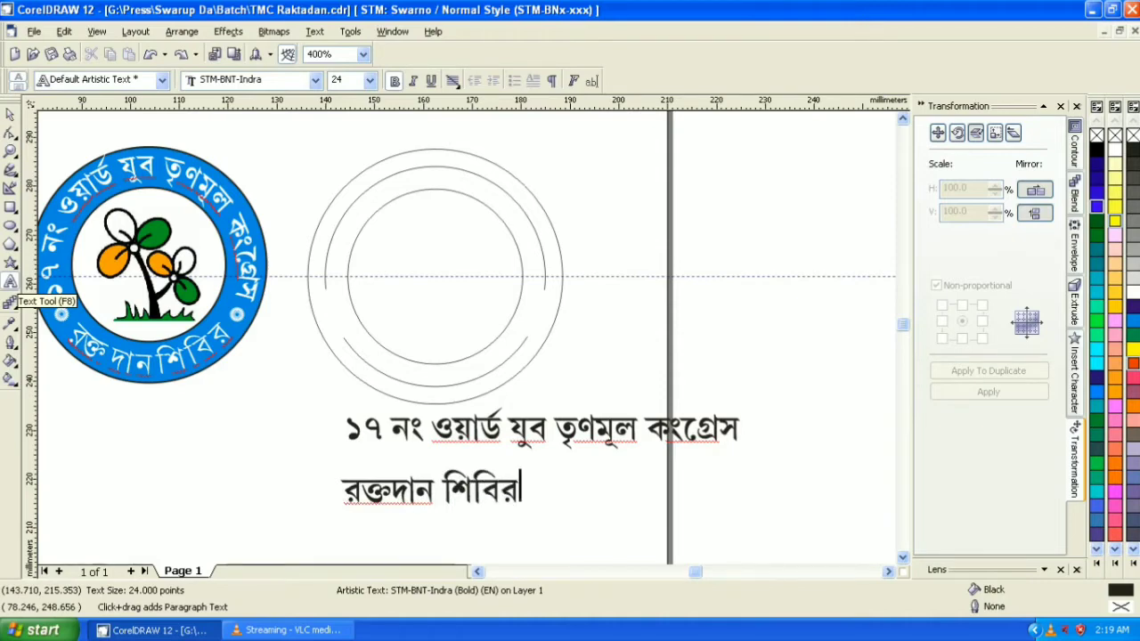
{"action": "key", "text": "ctrl+a"}
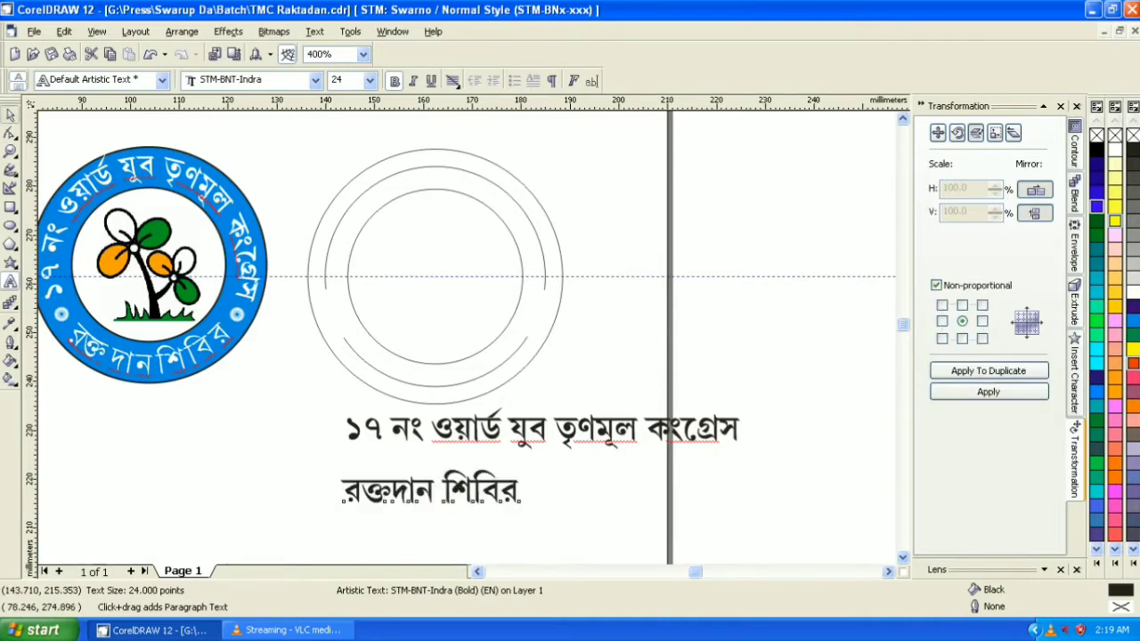
{"action": "key", "text": "ctrl+space"}
Step: Set the 'রক্তদান শিবির' line's word spacing to 150% in Format Text
{"action": "left_click", "coordinate": [314, 31]}
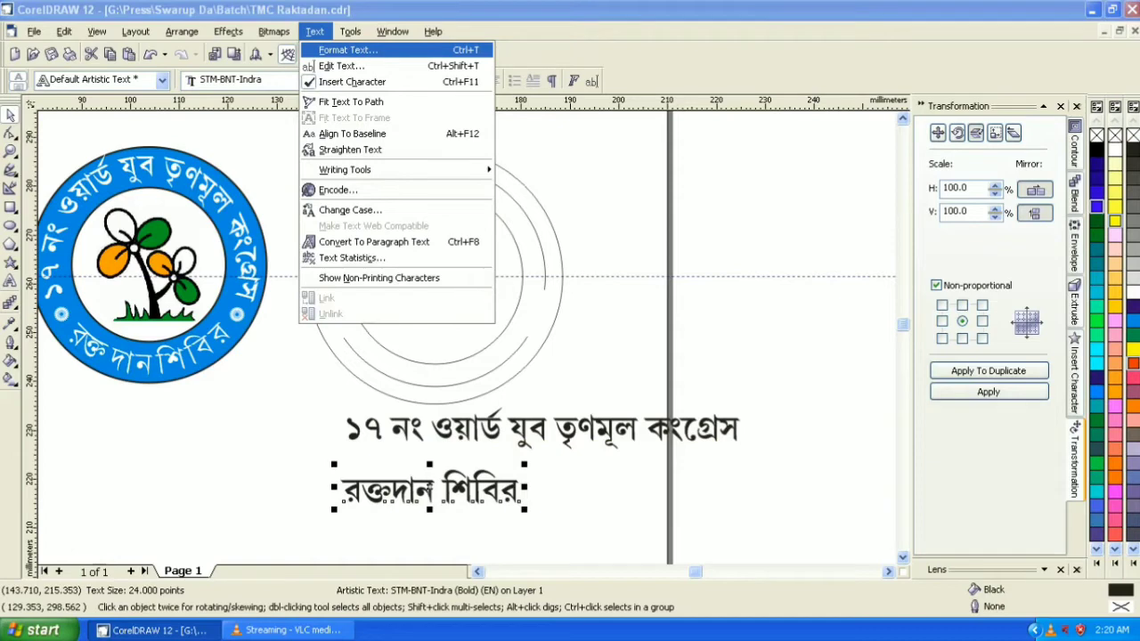
{"action": "key", "text": "Return"}
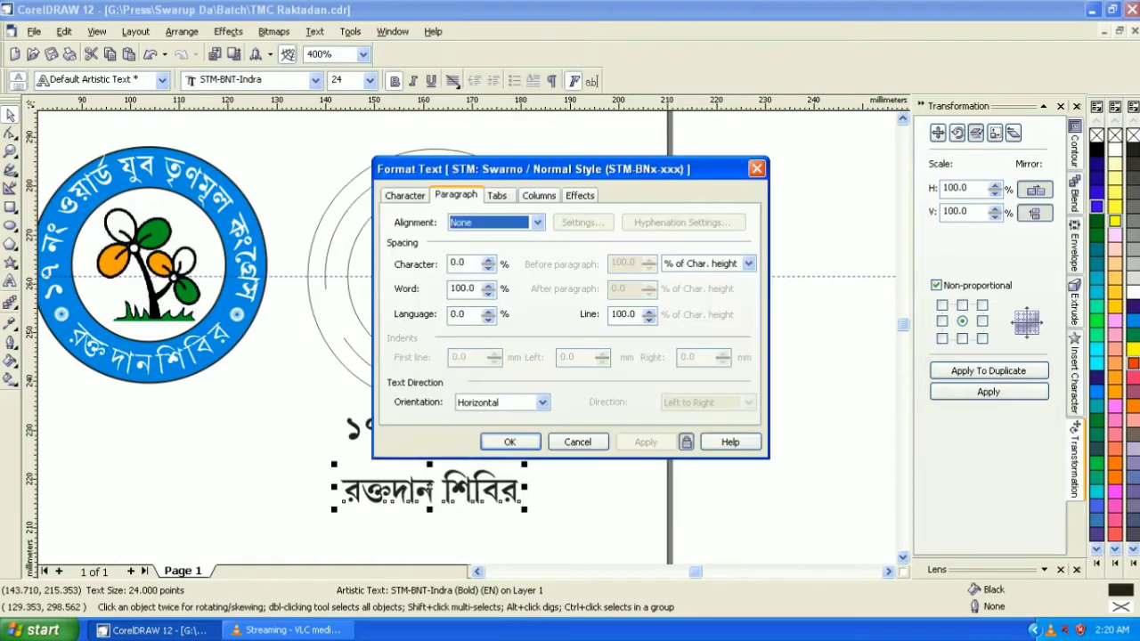
{"action": "left_click", "coordinate": [463, 289]}
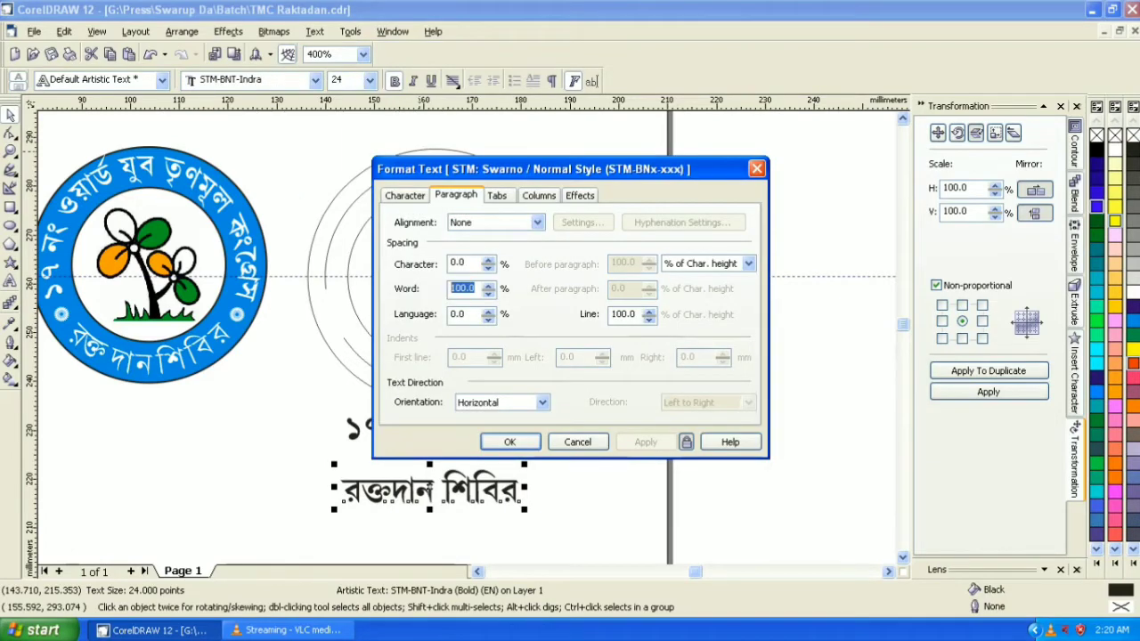
{"action": "type", "text": "15"}
{"action": "type", "text": "0"}
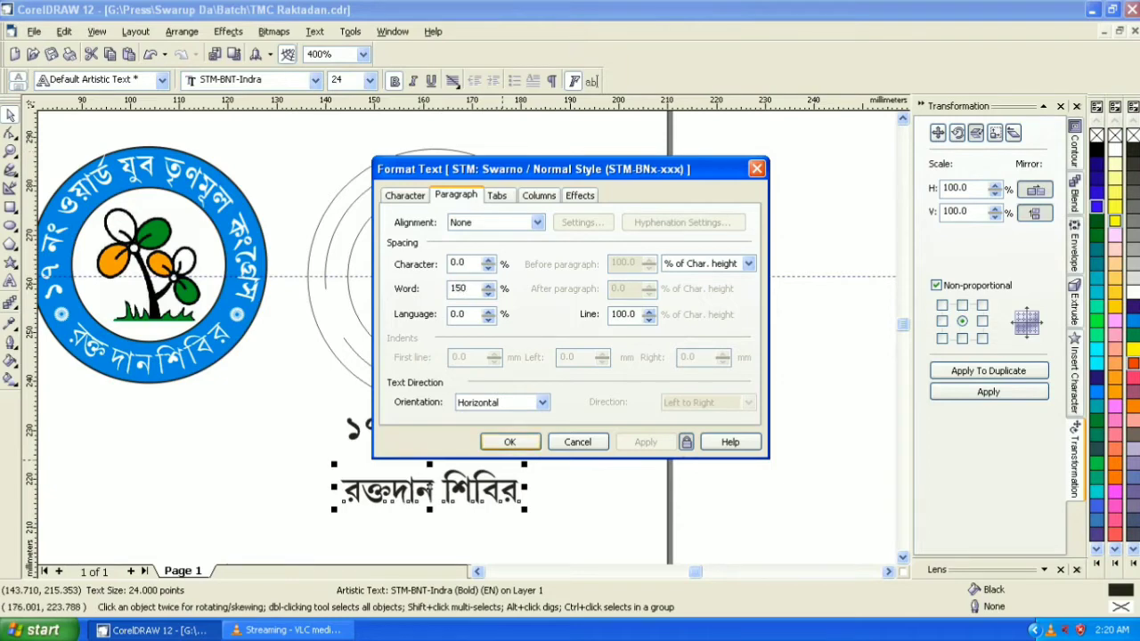
{"action": "left_click", "coordinate": [510, 442]}
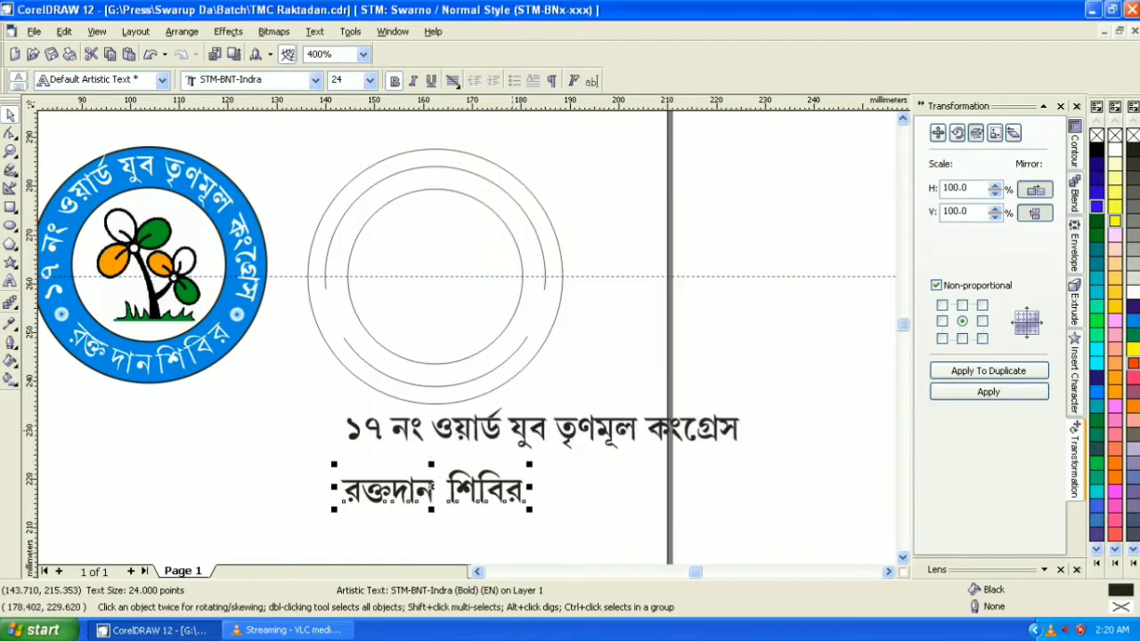
Step: Scale both Bengali lines down to 17.711 pt and move them left under the rings
{"action": "key", "text": "Escape"}
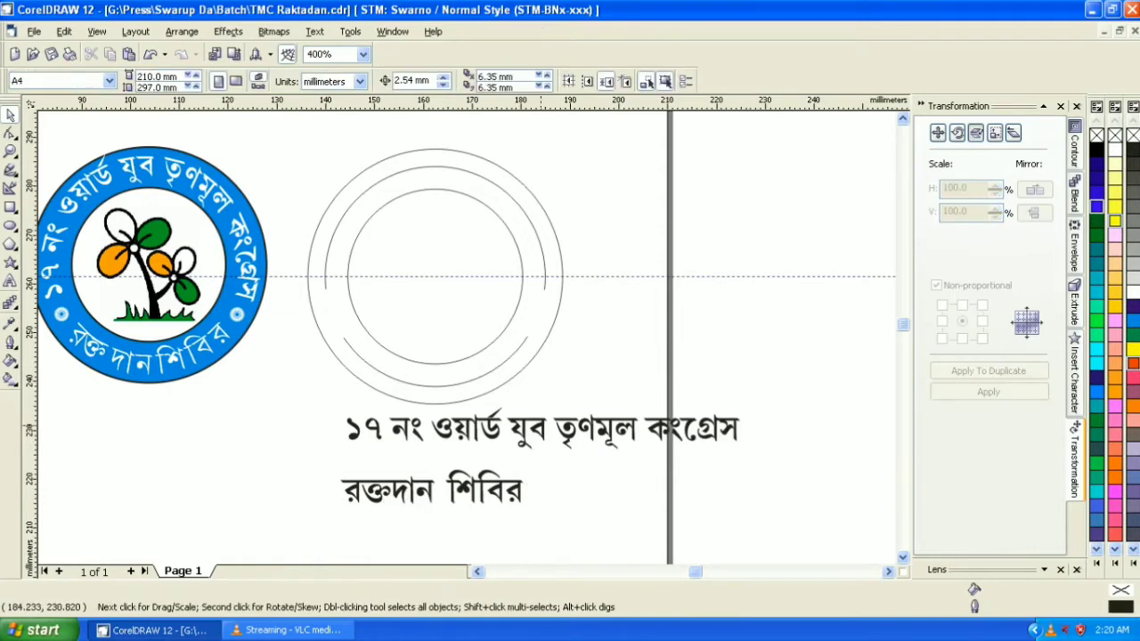
{"action": "left_click", "coordinate": [540, 429]}
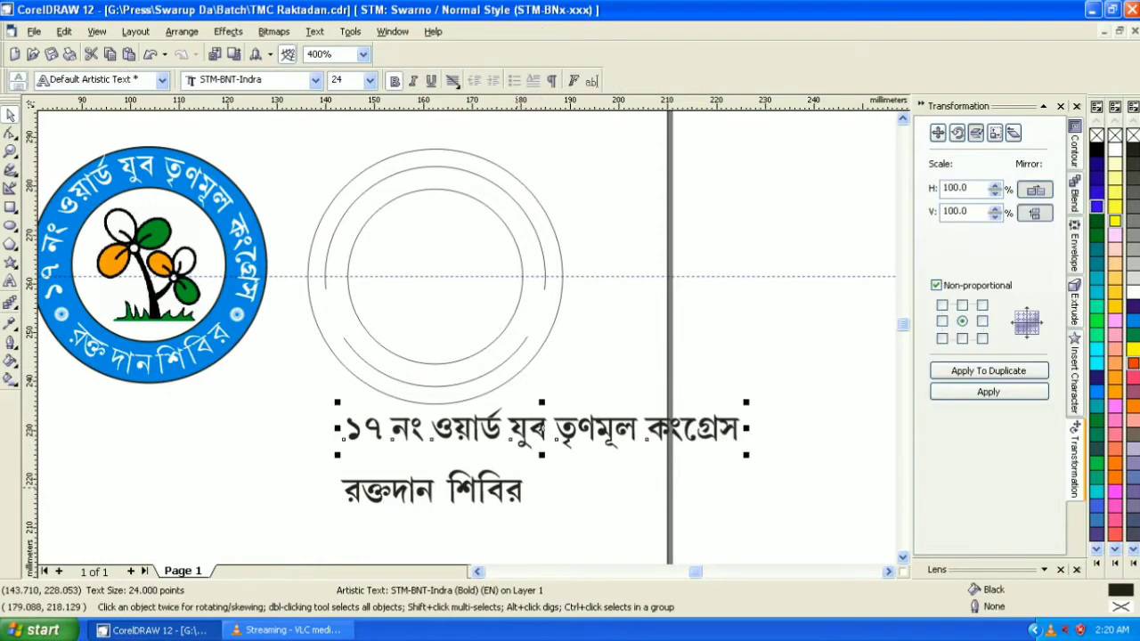
{"action": "left_click", "coordinate": [515, 488], "text": "shift"}
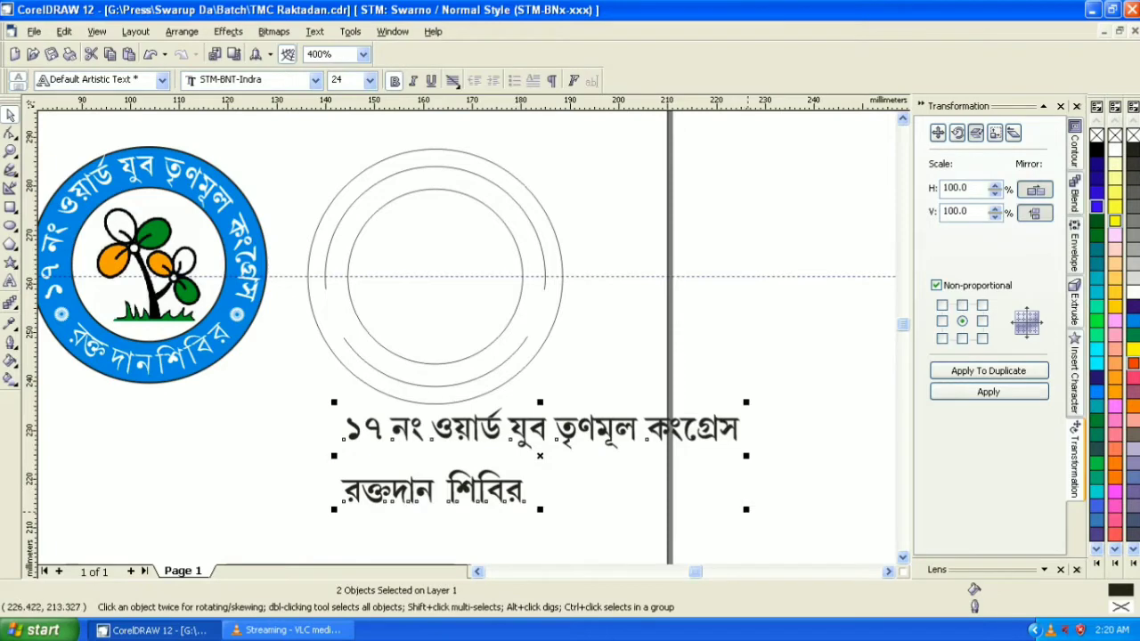
{"action": "left_click_drag", "start_coordinate": [746, 509], "coordinate": [693, 497]}
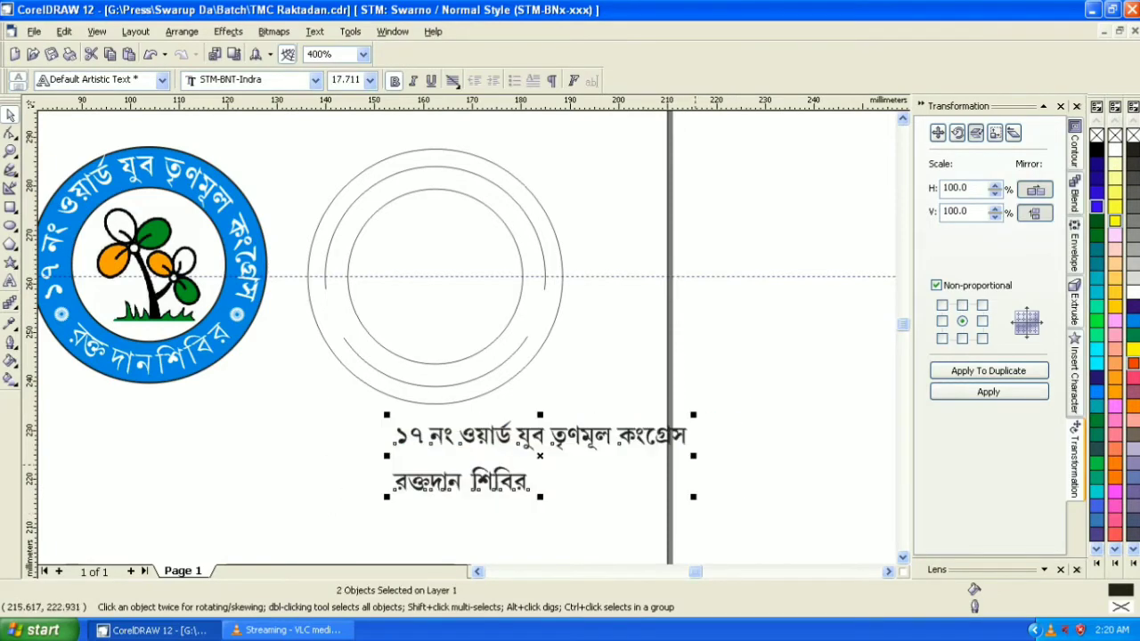
{"action": "left_click_drag", "start_coordinate": [671, 445], "coordinate": [583, 442]}
{"action": "left_click", "coordinate": [566, 476]}
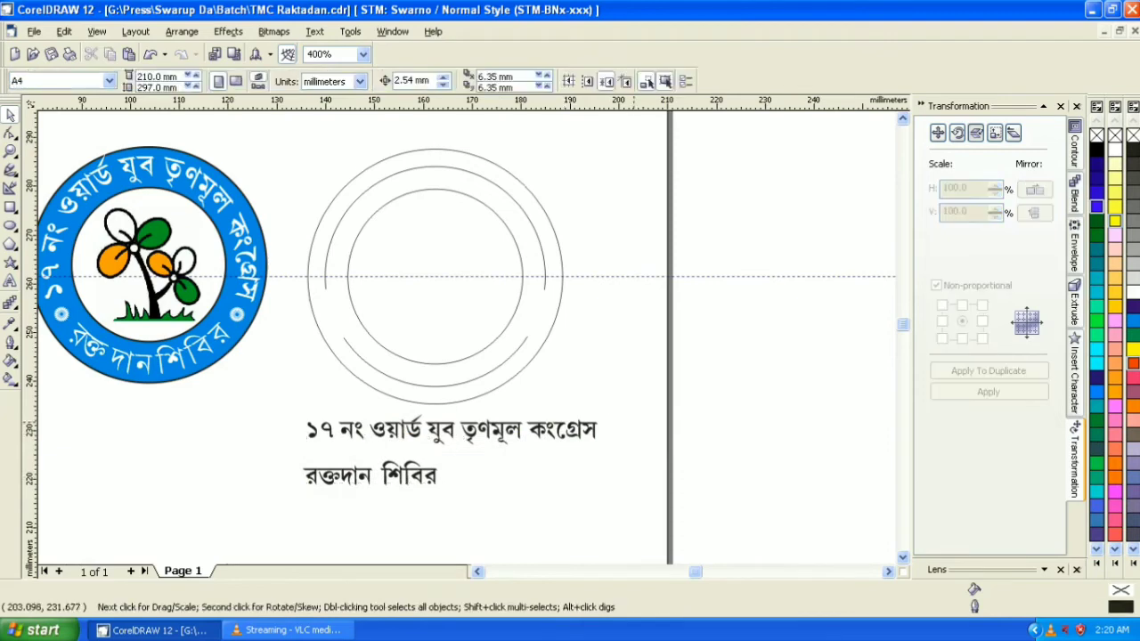
{"action": "left_click", "coordinate": [580, 426]}
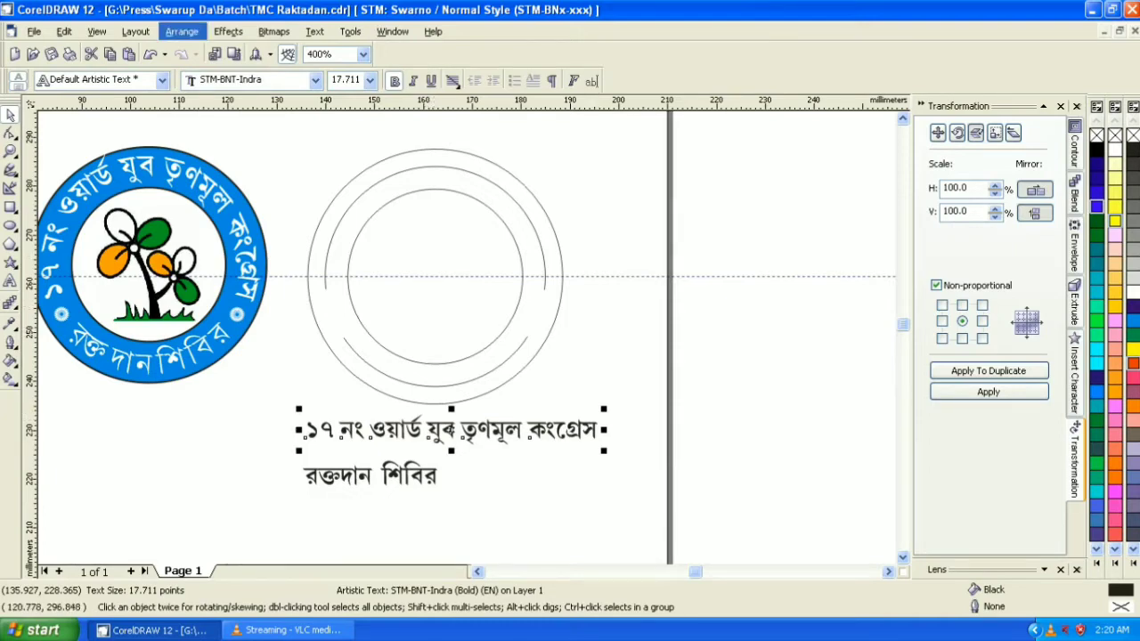
Step: Weld the first Bengali line into a single 859-node curve
{"action": "left_click", "coordinate": [181, 31]}
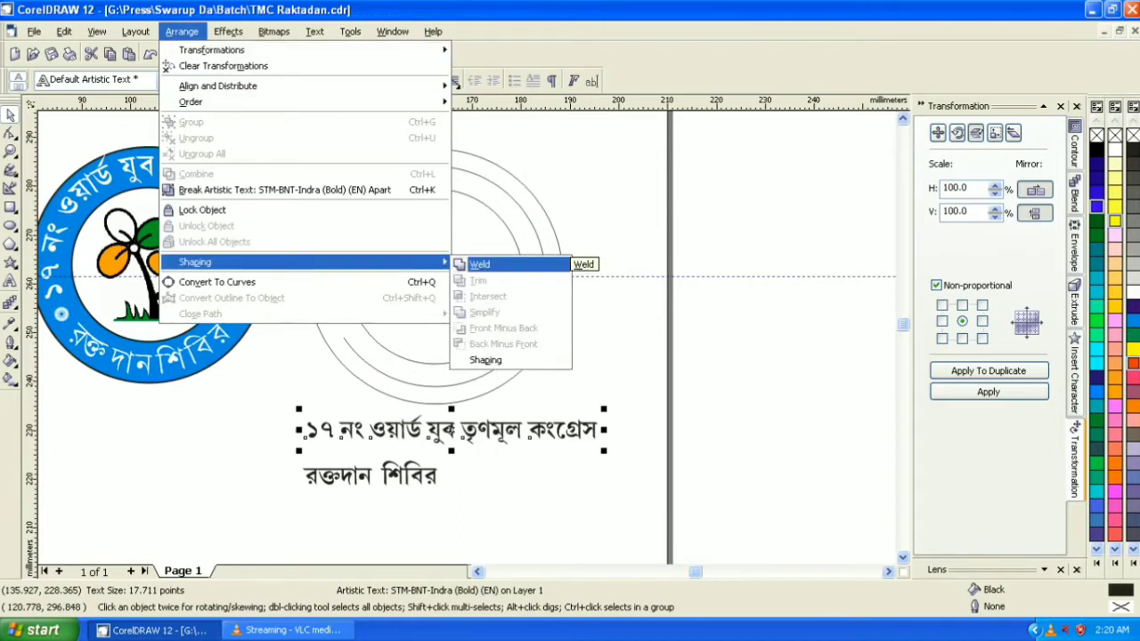
{"action": "left_click", "coordinate": [481, 265]}
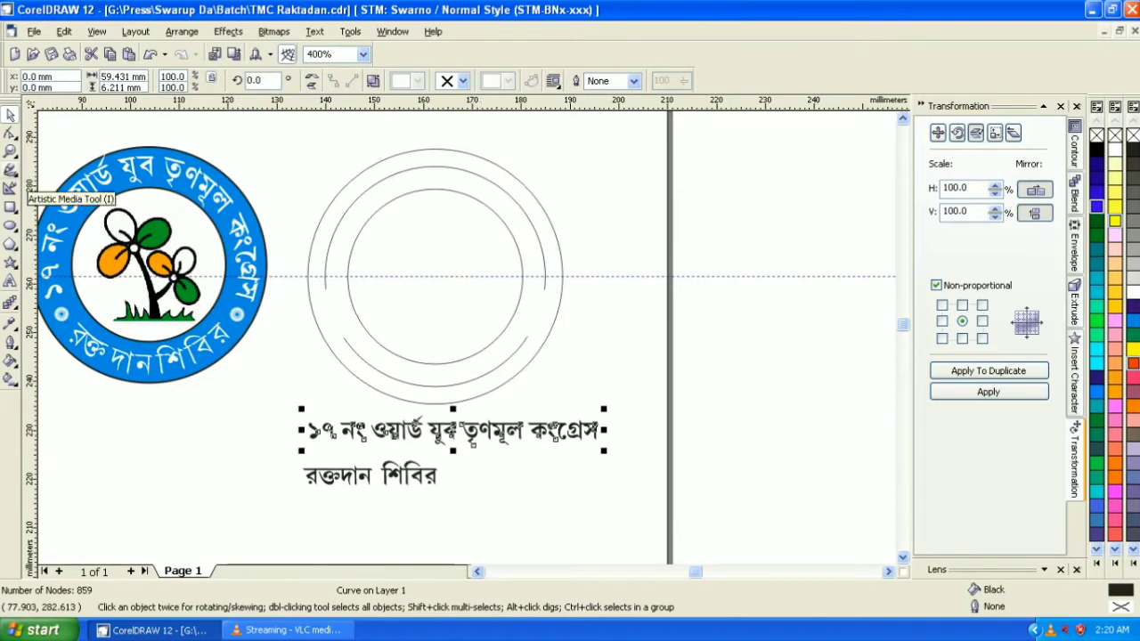
{"action": "left_click", "coordinate": [11, 152]}
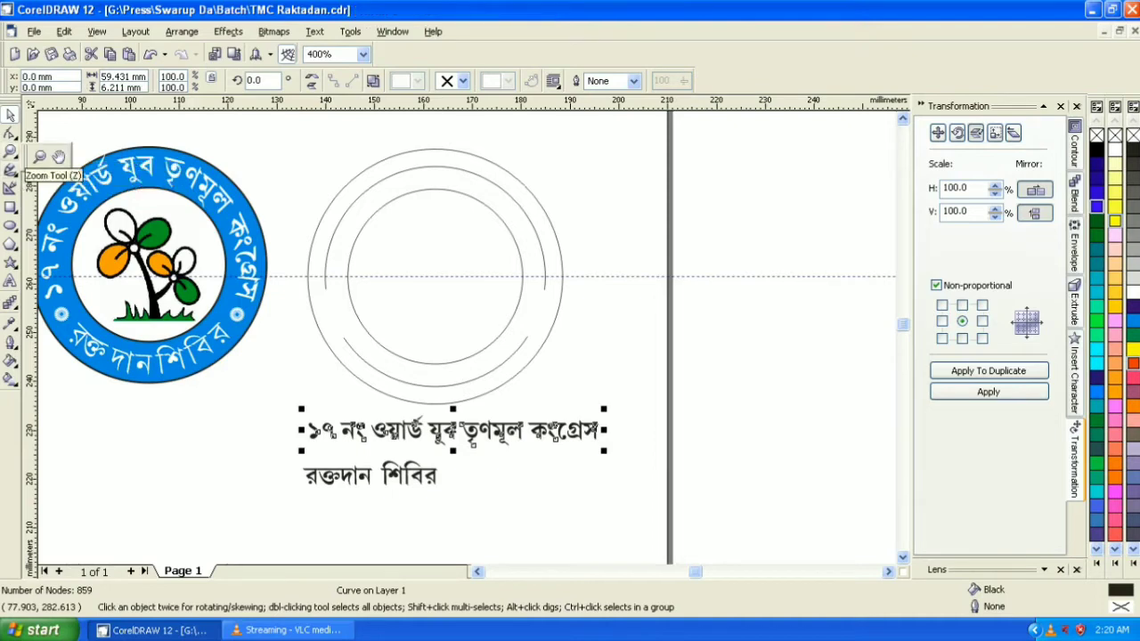
{"action": "left_click", "coordinate": [11, 169]}
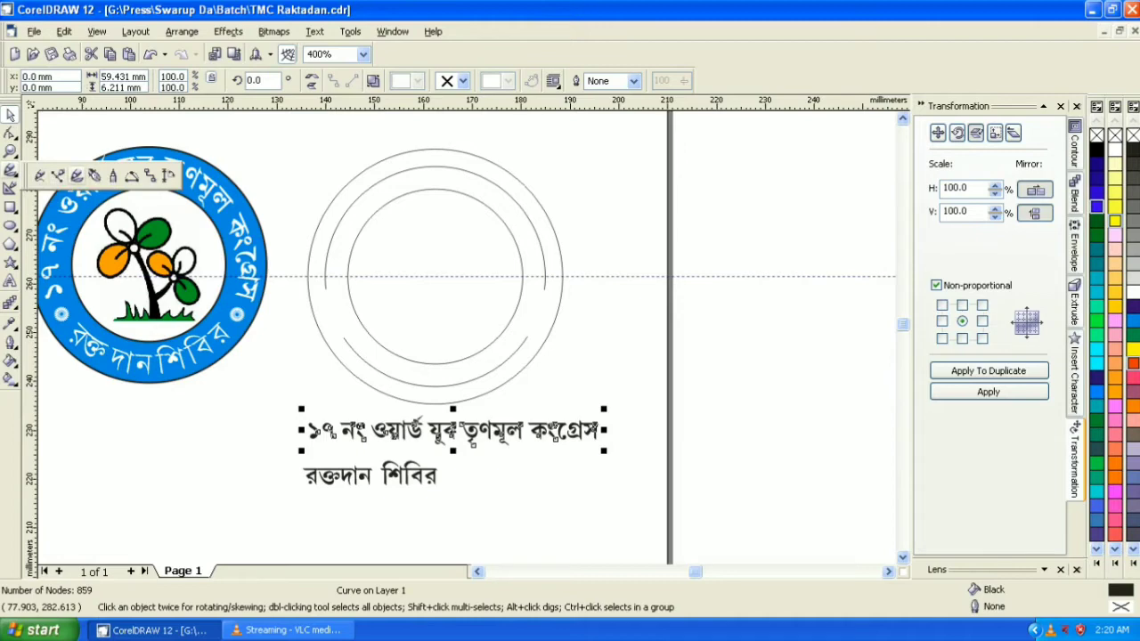
{"action": "left_click", "coordinate": [77, 175]}
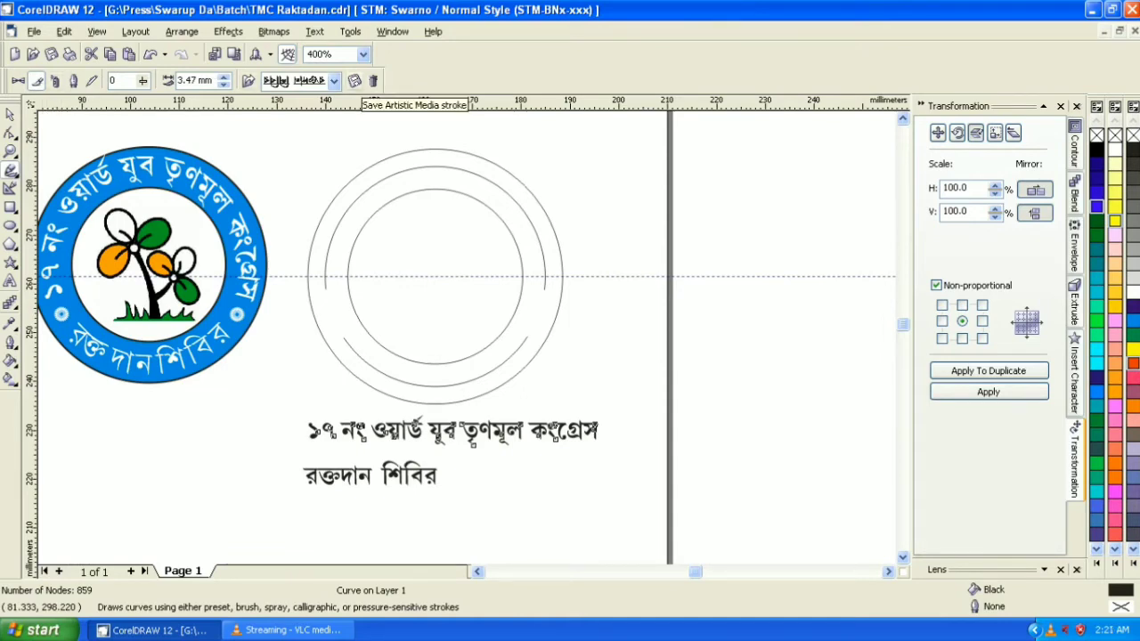
Step: Save the welded curve as the artistic media stroke 'Name1.cmx' in CustomMediaStrokes
{"action": "left_click", "coordinate": [354, 81]}
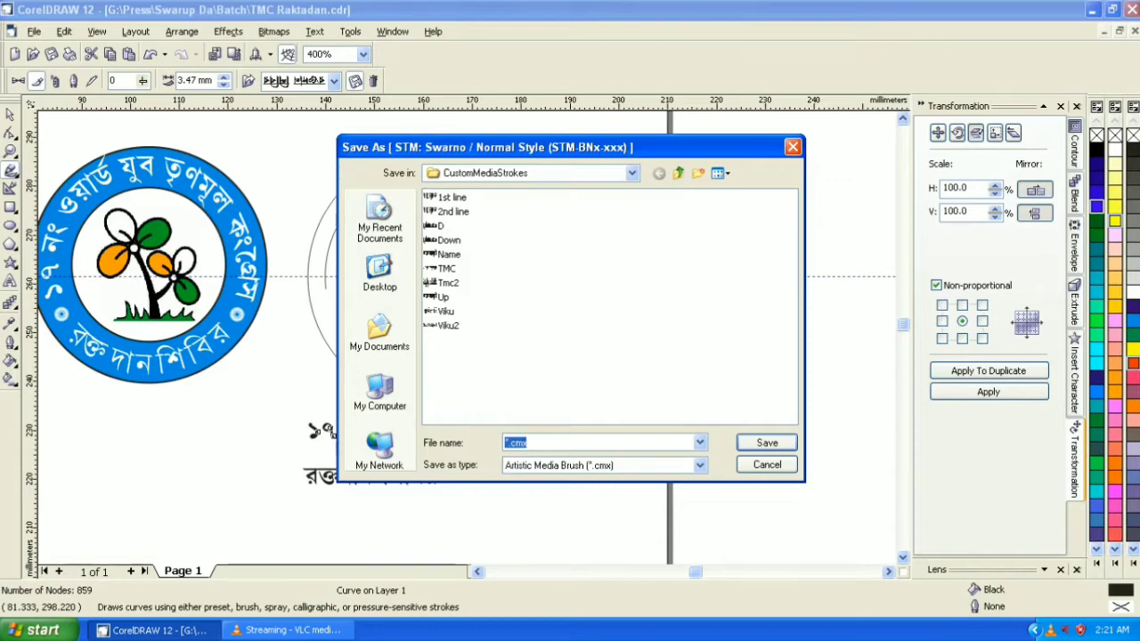
{"action": "key", "text": "Home"}
{"action": "key", "text": "Delete"}
{"action": "key", "text": "Delete"}
{"action": "type", "text": "."}
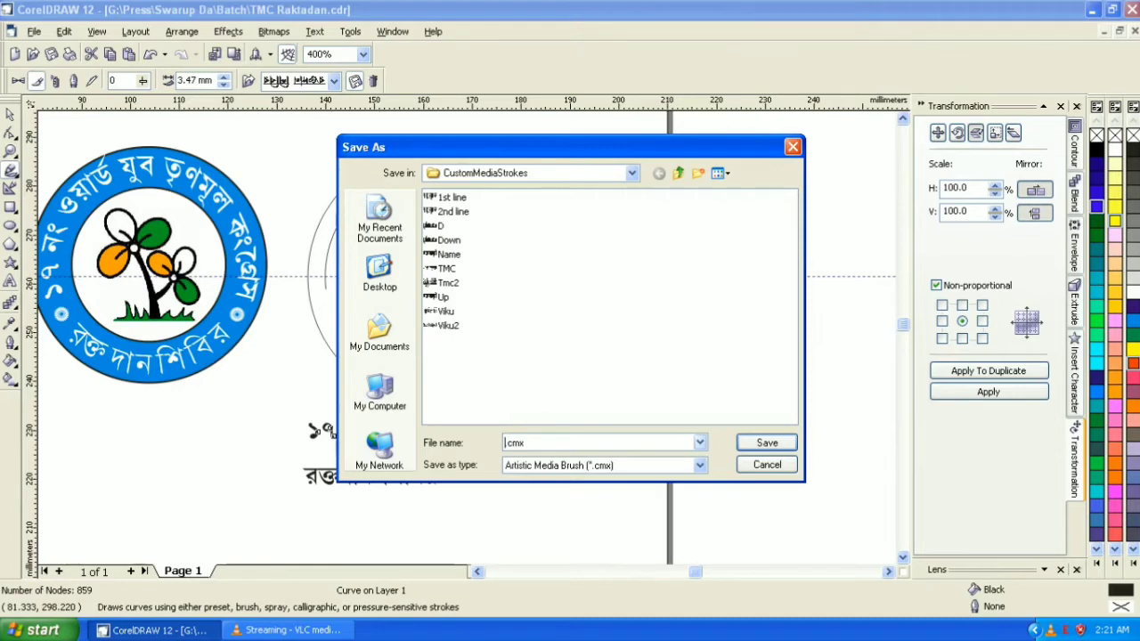
{"action": "type", "text": "N"}
{"action": "type", "text": "am"}
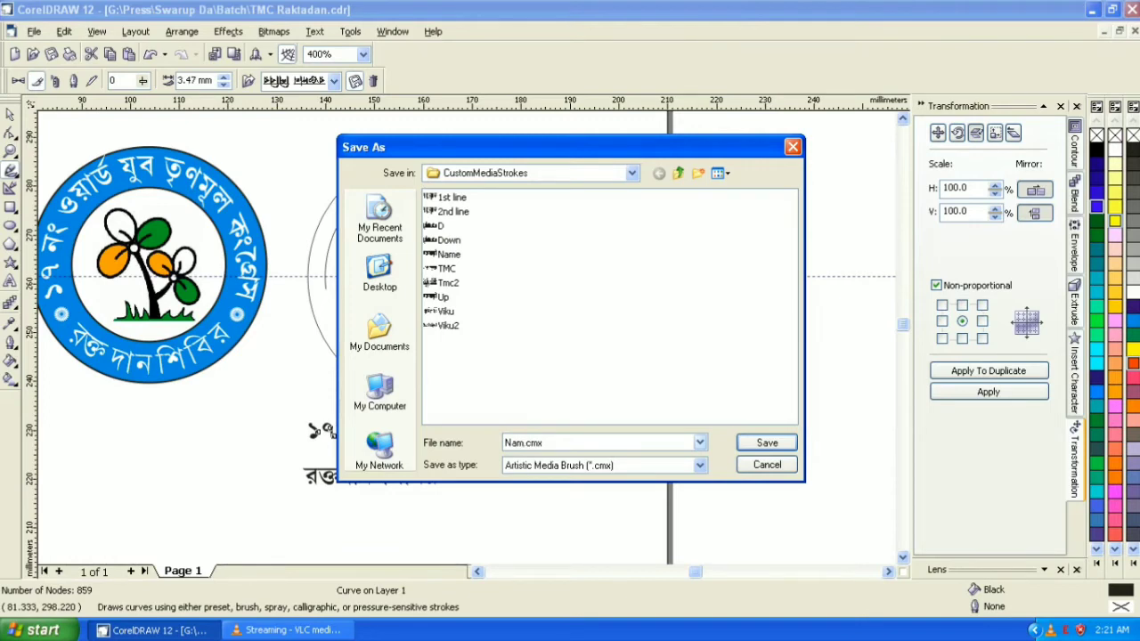
{"action": "type", "text": "e1"}
{"action": "left_click", "coordinate": [767, 443]}
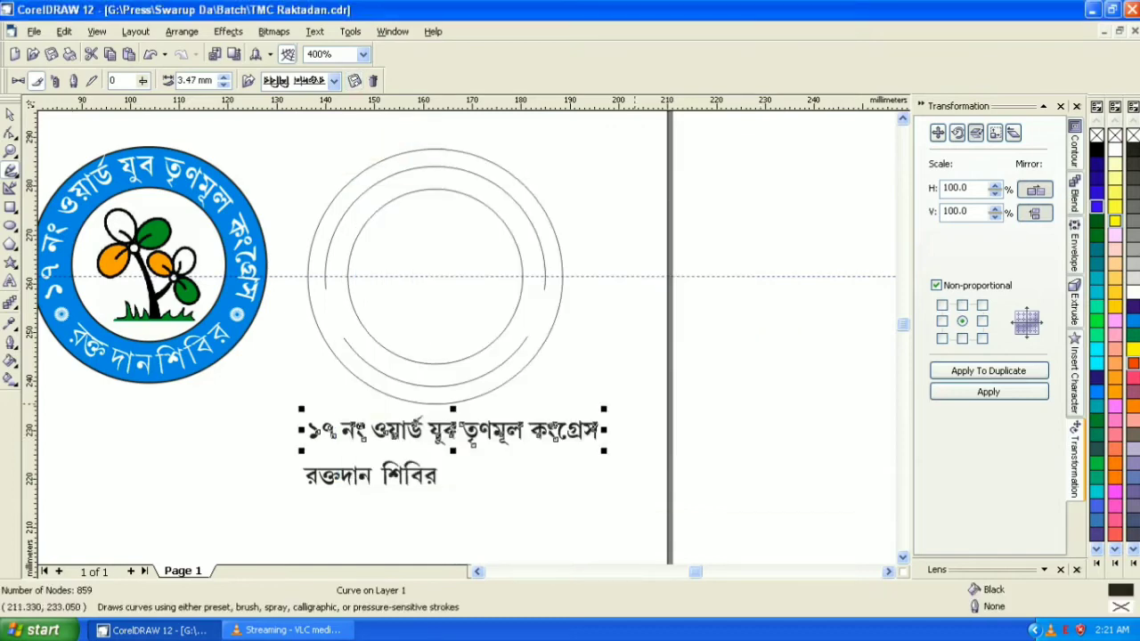
Step: Flip the 'রক্তদান শিবির' line upside down and convert it to curves
{"action": "left_click", "coordinate": [10, 114]}
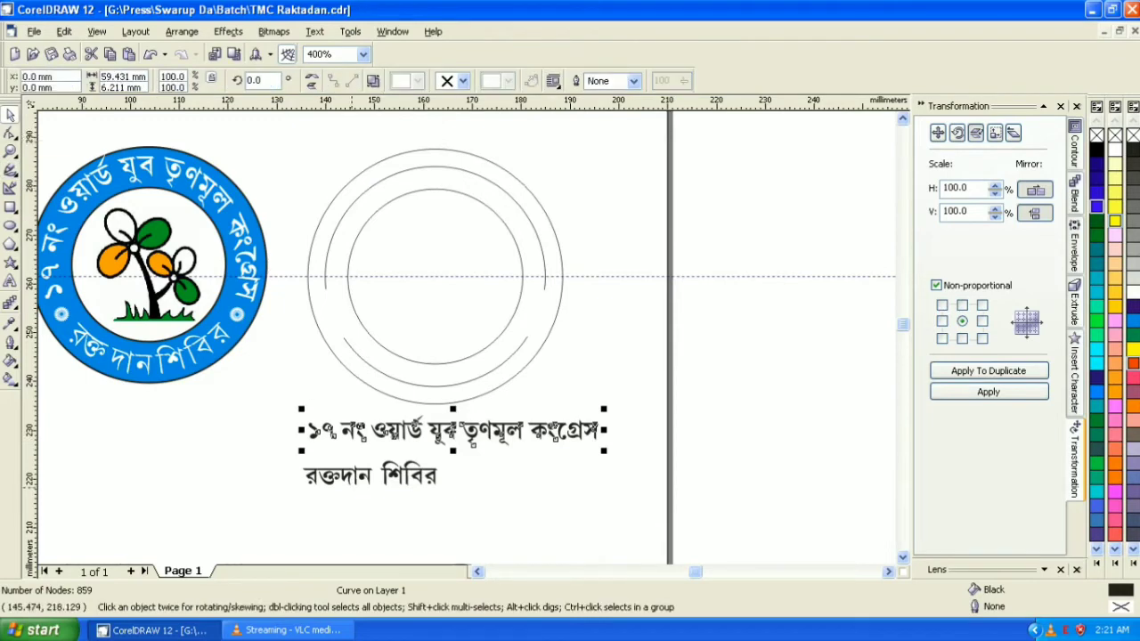
{"action": "left_click", "coordinate": [347, 474]}
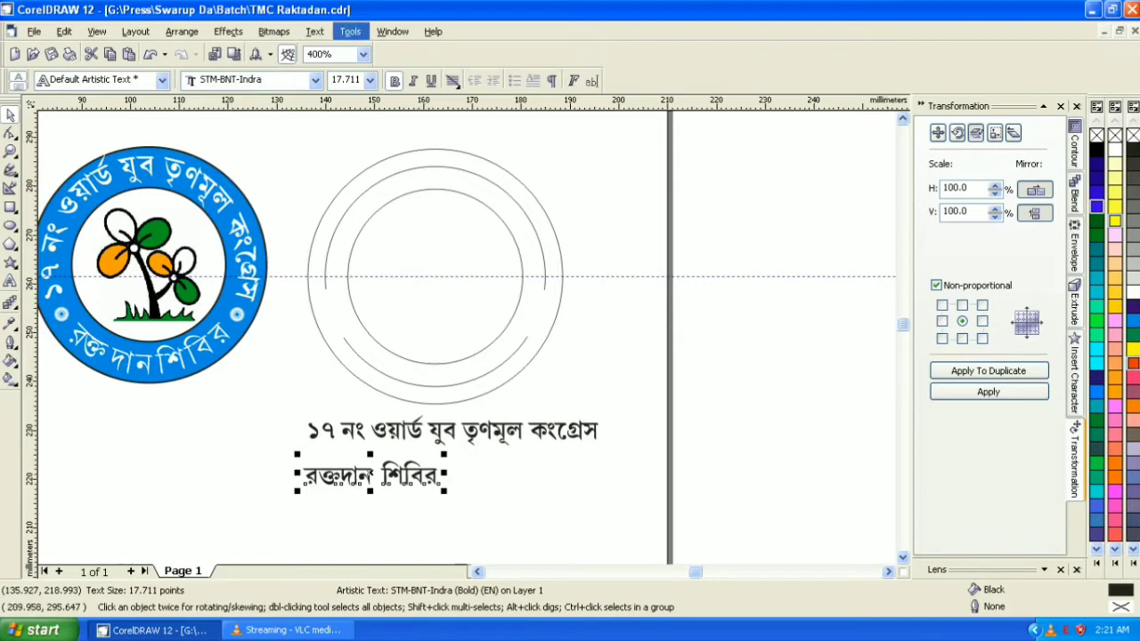
{"action": "left_click", "coordinate": [392, 31]}
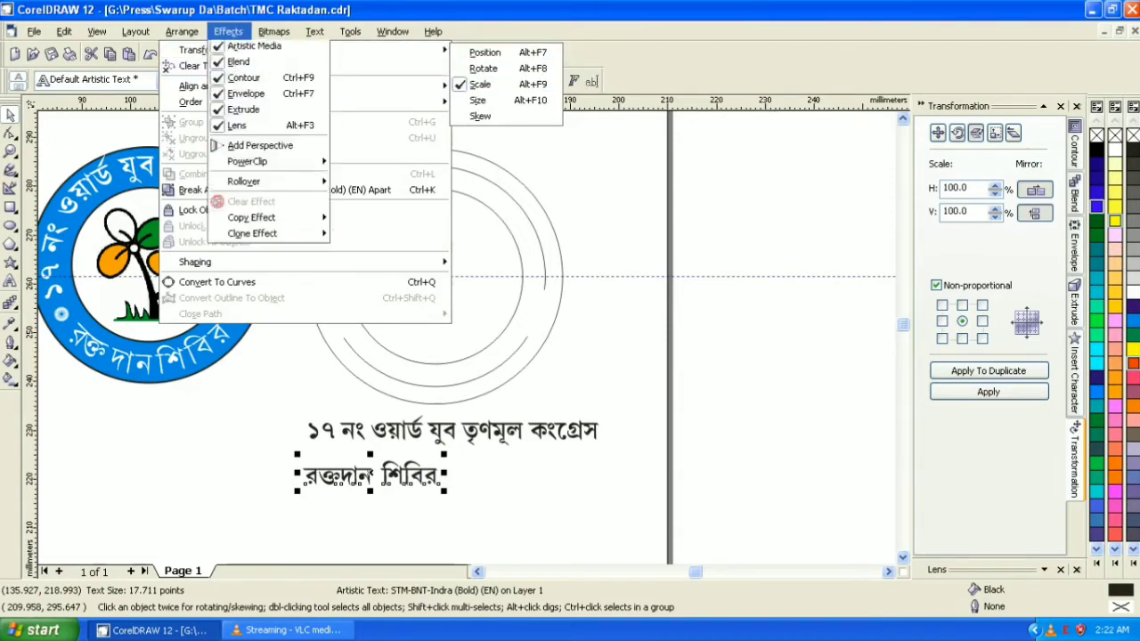
{"action": "key", "text": "Escape"}
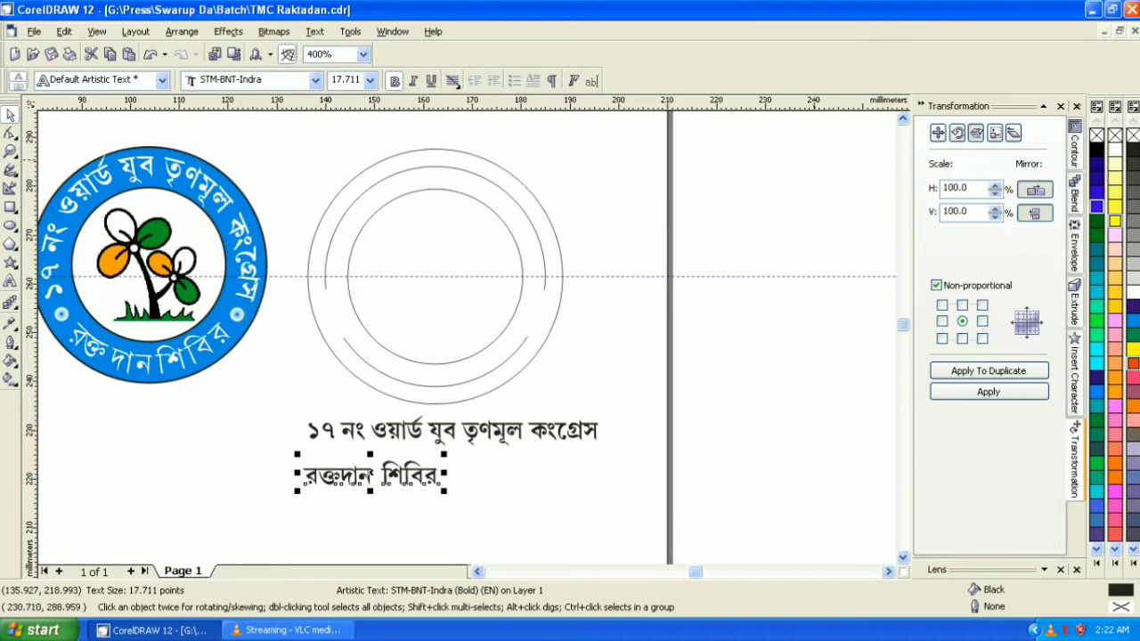
{"action": "left_click", "coordinate": [1035, 190]}
{"action": "left_click", "coordinate": [1035, 213]}
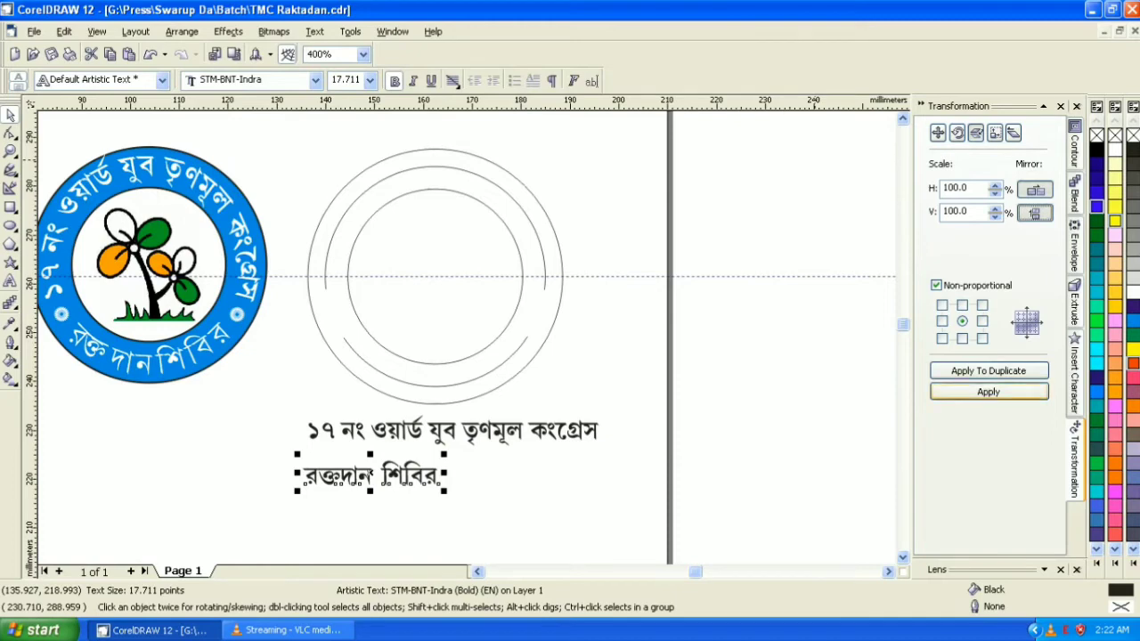
{"action": "left_click", "coordinate": [989, 392]}
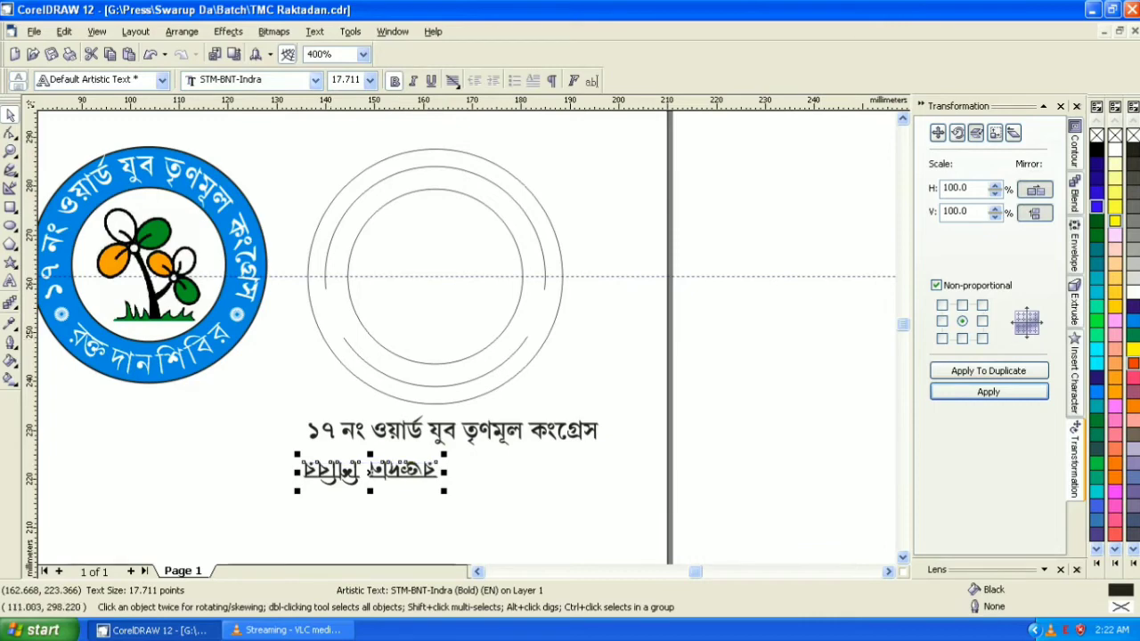
{"action": "left_click", "coordinate": [181, 32]}
{"action": "mouse_move", "coordinate": [195, 262]}
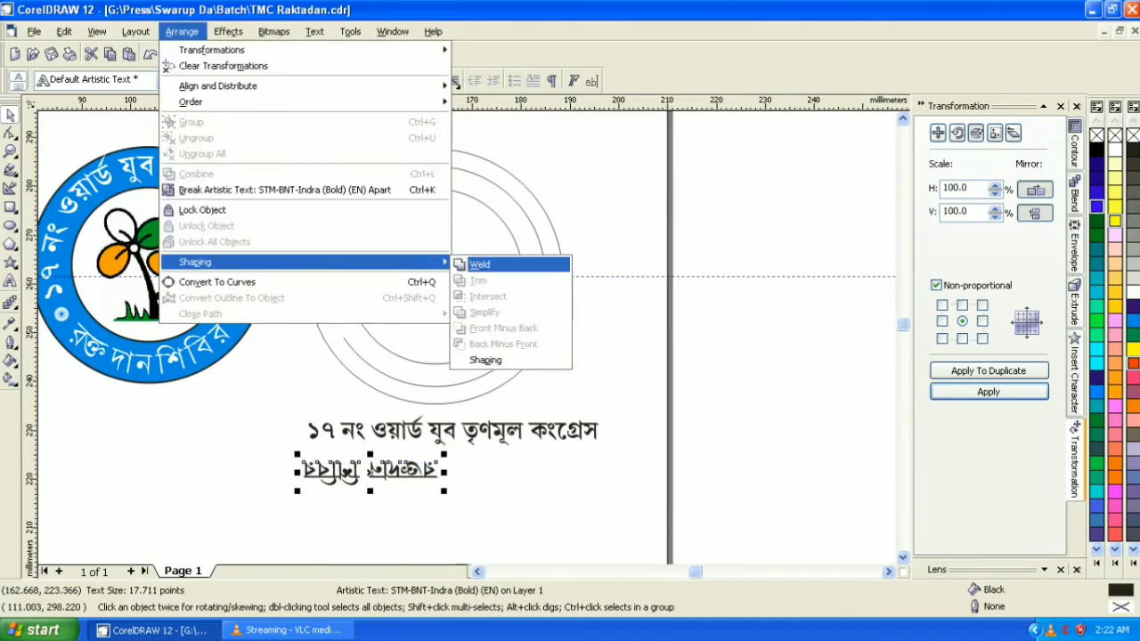
{"action": "left_click", "coordinate": [479, 264]}
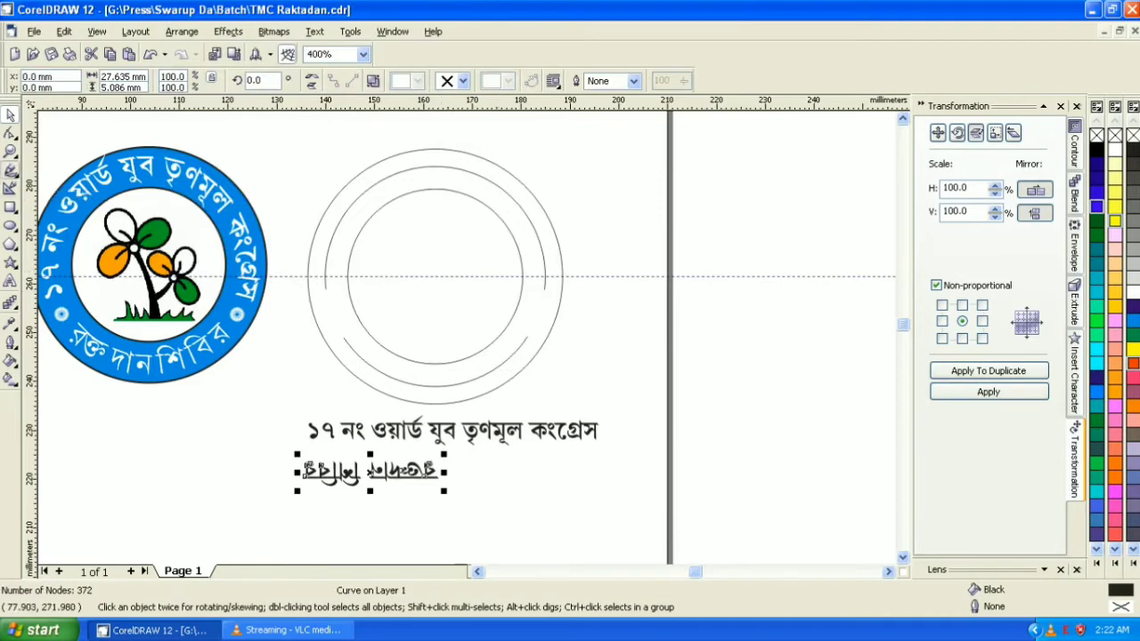
Step: Save the flipped curved Bengali text as an artistic media brush named Name2.cmx
{"action": "left_click", "coordinate": [11, 171]}
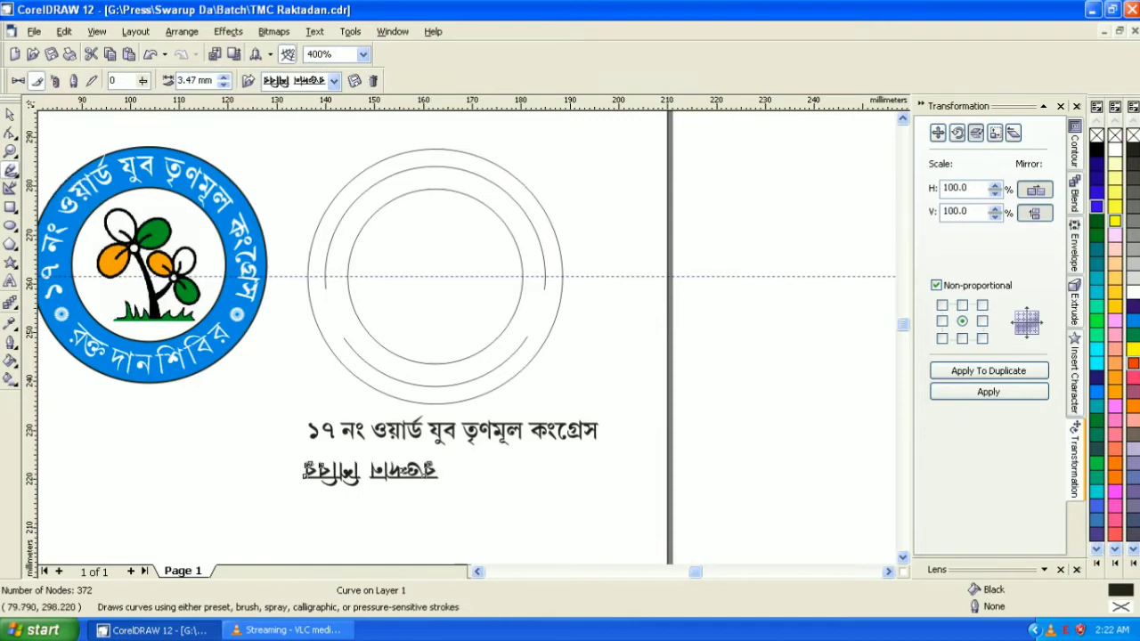
{"action": "left_click", "coordinate": [354, 81]}
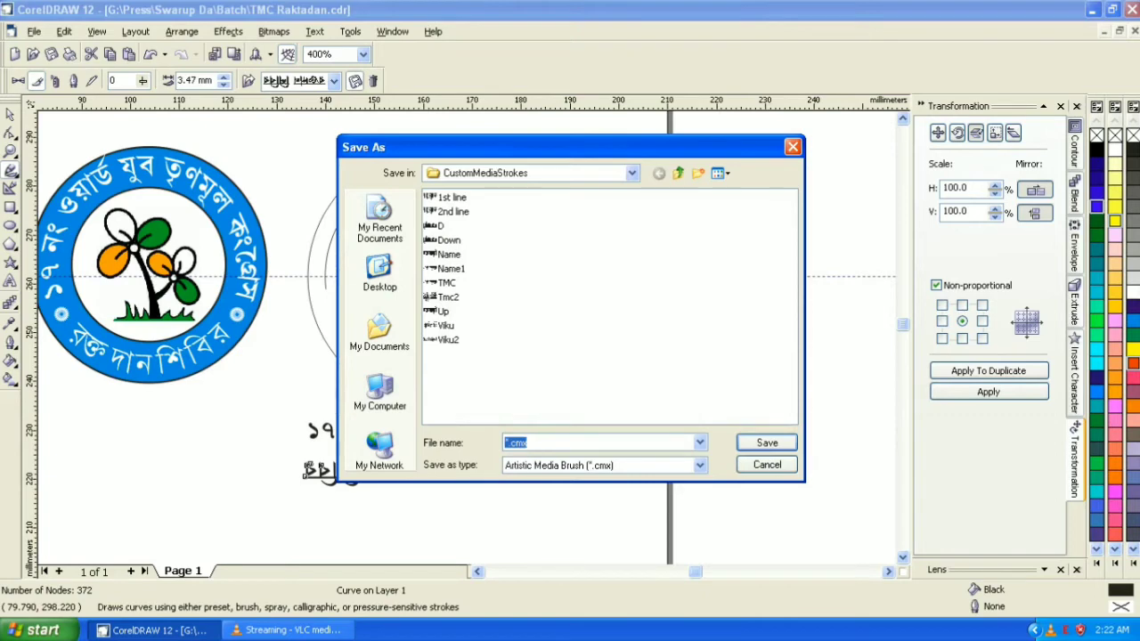
{"action": "left_click", "coordinate": [505, 443]}
{"action": "key", "text": "Delete"}
{"action": "type", "text": "Nam"}
{"action": "type", "text": "e2"}
{"action": "key", "text": "Return"}
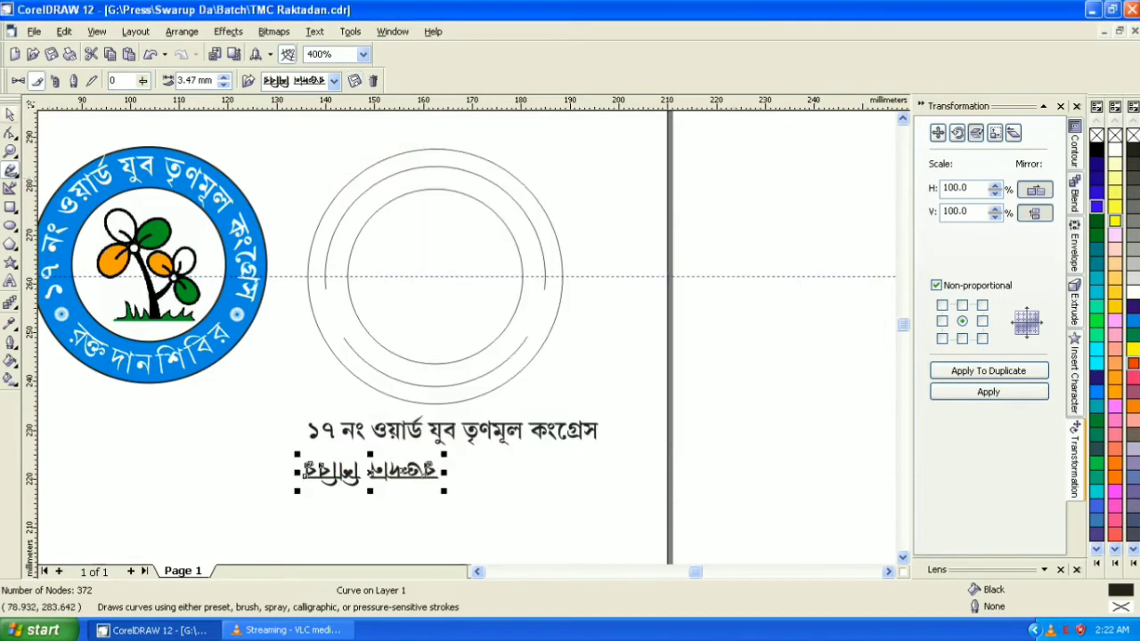
{"action": "key", "text": "space"}
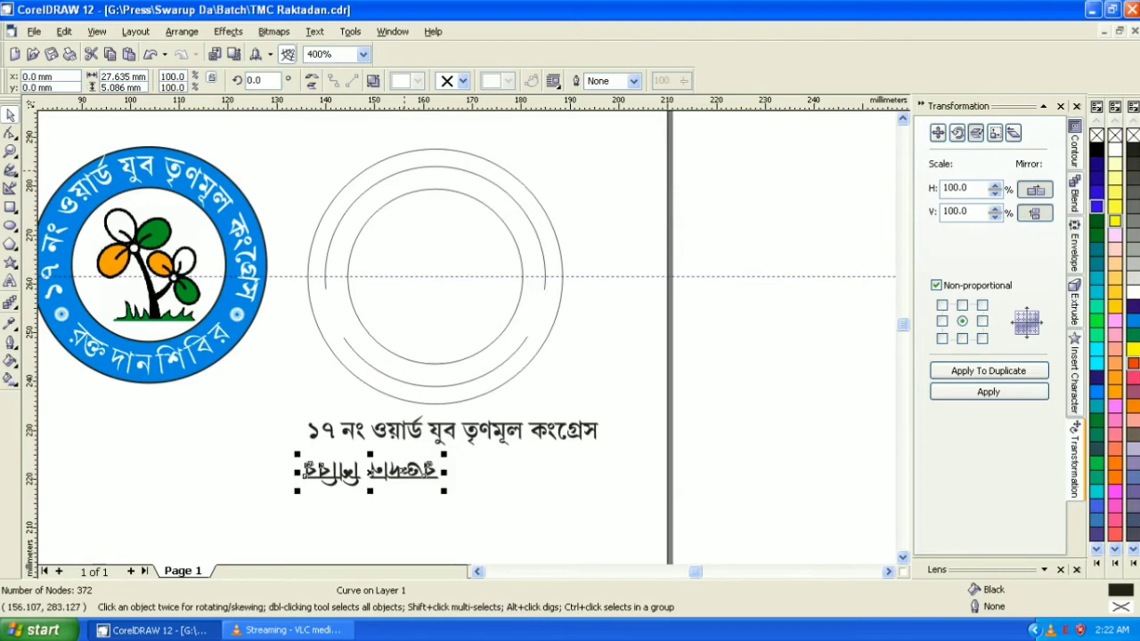
Step: Apply the saved Bengali title brush stroke to the upper arc inside the ring
{"action": "left_click", "coordinate": [403, 169]}
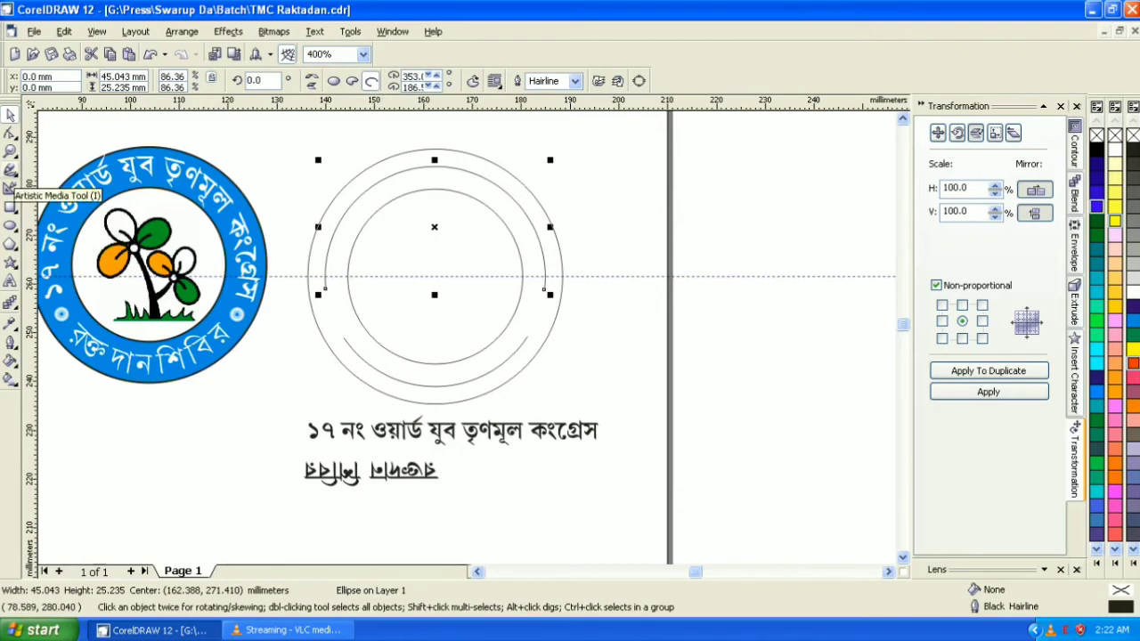
{"action": "left_click", "coordinate": [9, 170]}
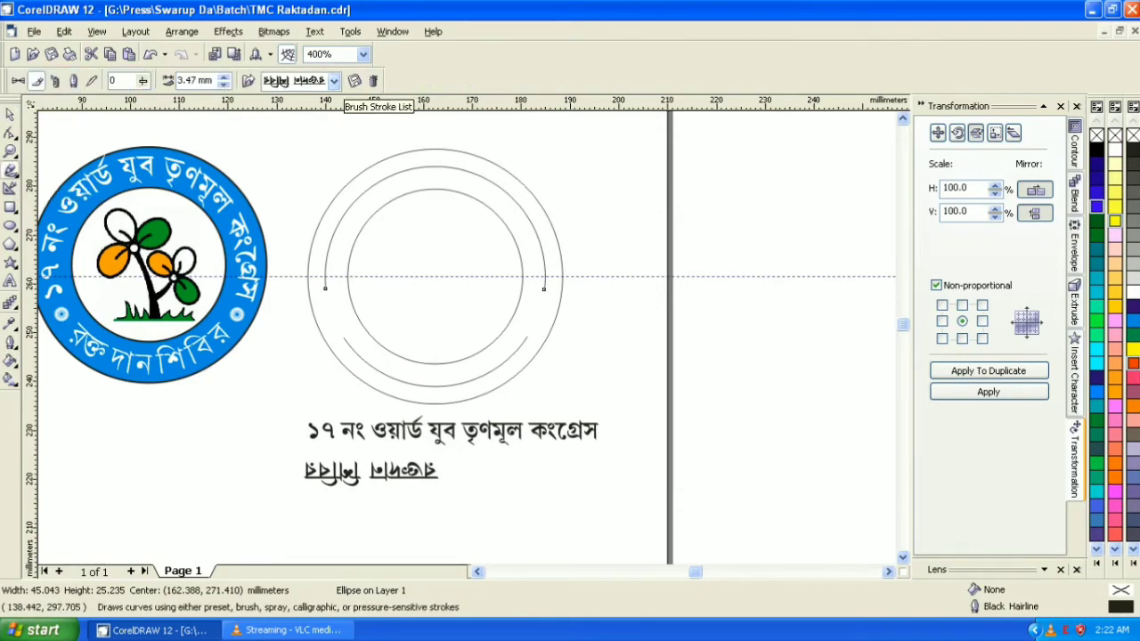
{"action": "left_click", "coordinate": [334, 80]}
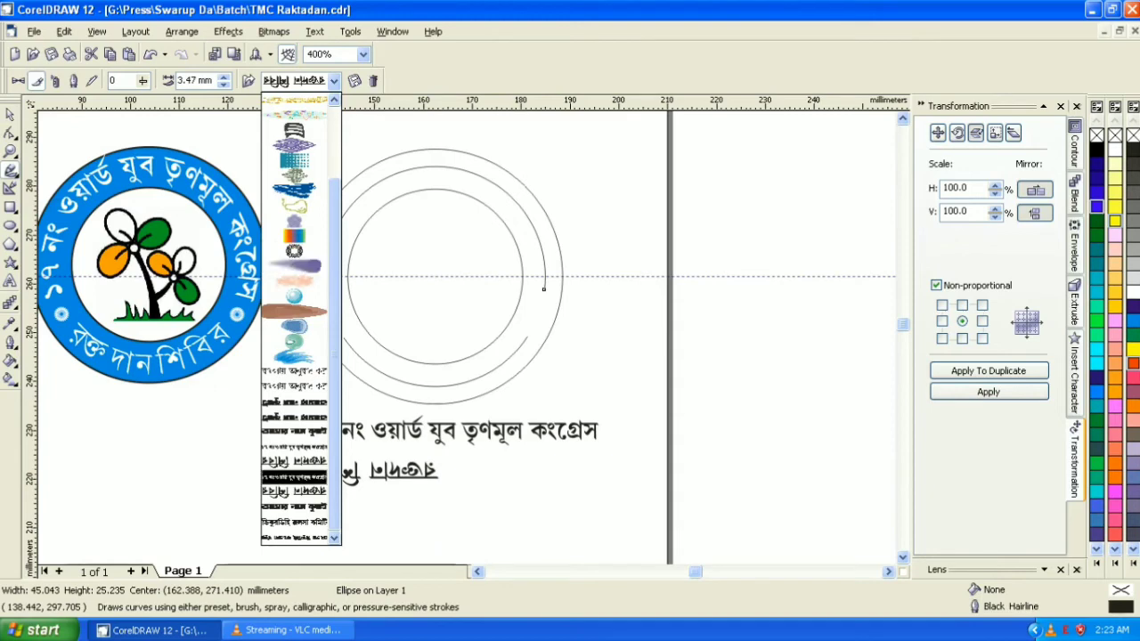
{"action": "left_click", "coordinate": [294, 476]}
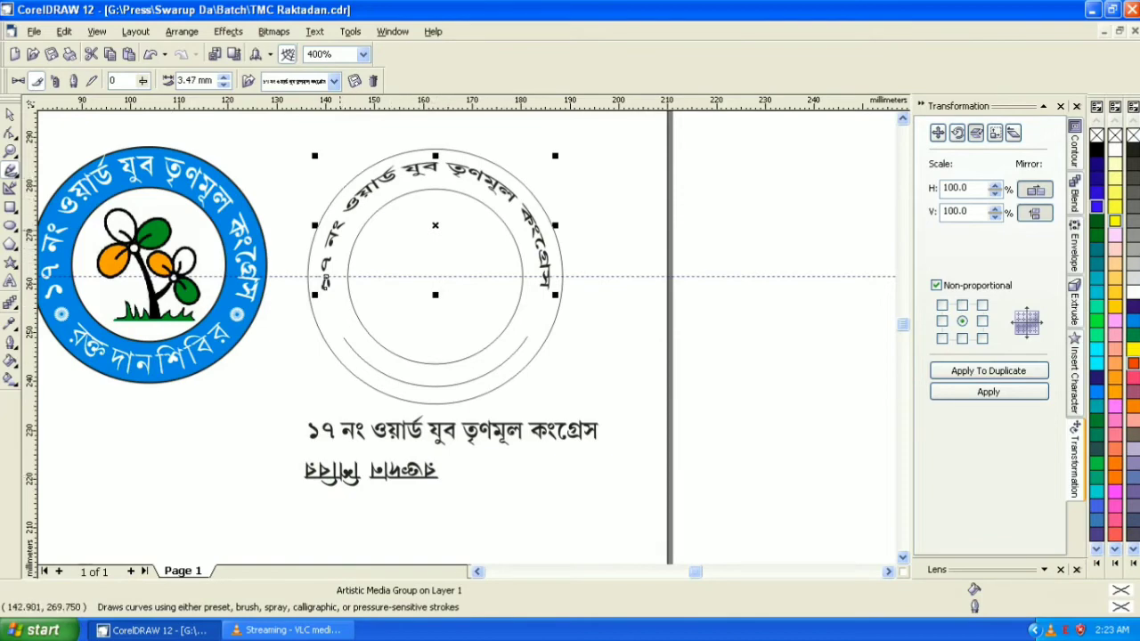
{"action": "scroll", "coordinate": [485, 154], "scroll_direction": "up", "scroll_amount": 1}
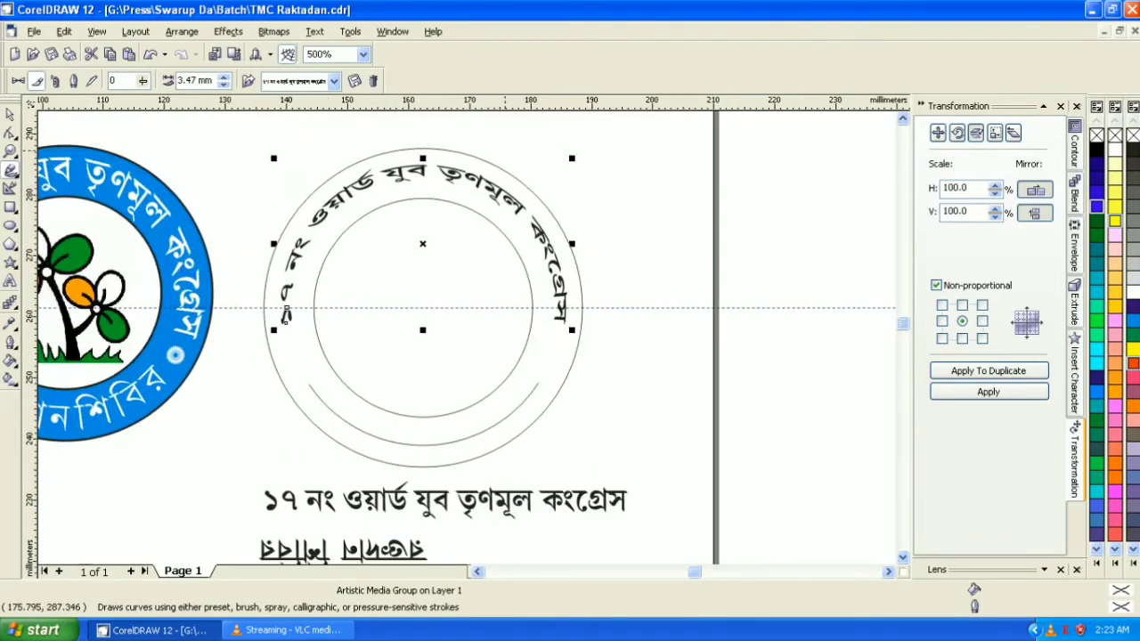
{"action": "left_click", "coordinate": [10, 114]}
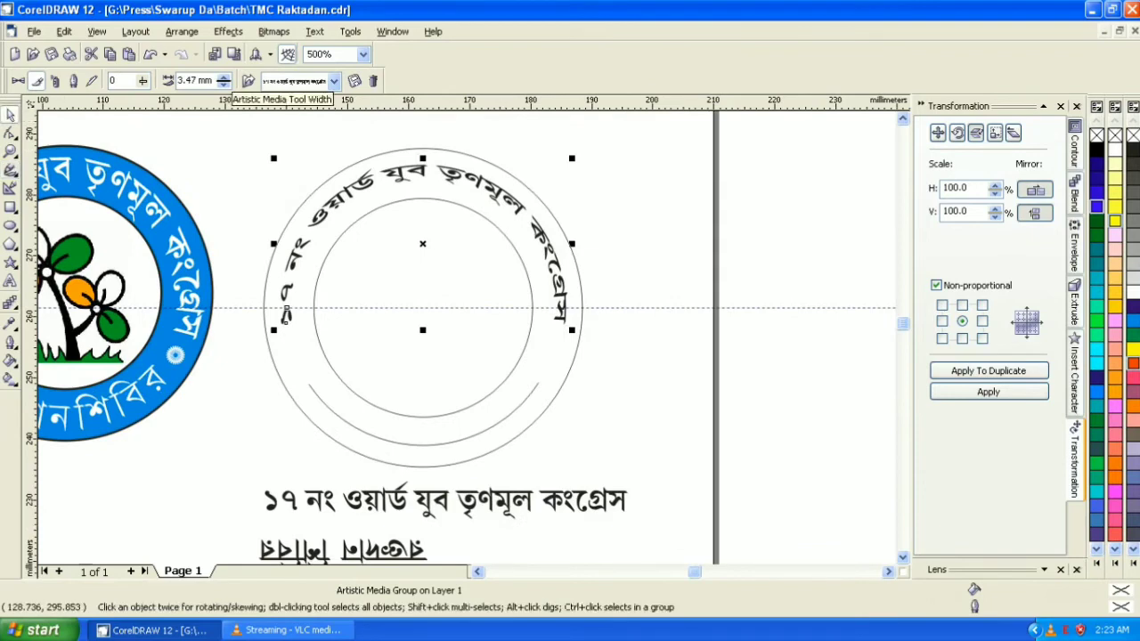
Step: Widen the upper-arc title stroke to 7.47 mm, then select the lower arc
{"action": "left_click", "coordinate": [10, 169]}
{"action": "left_click", "coordinate": [223, 76]}
{"action": "left_click", "coordinate": [223, 76]}
{"action": "left_click", "coordinate": [223, 77]}
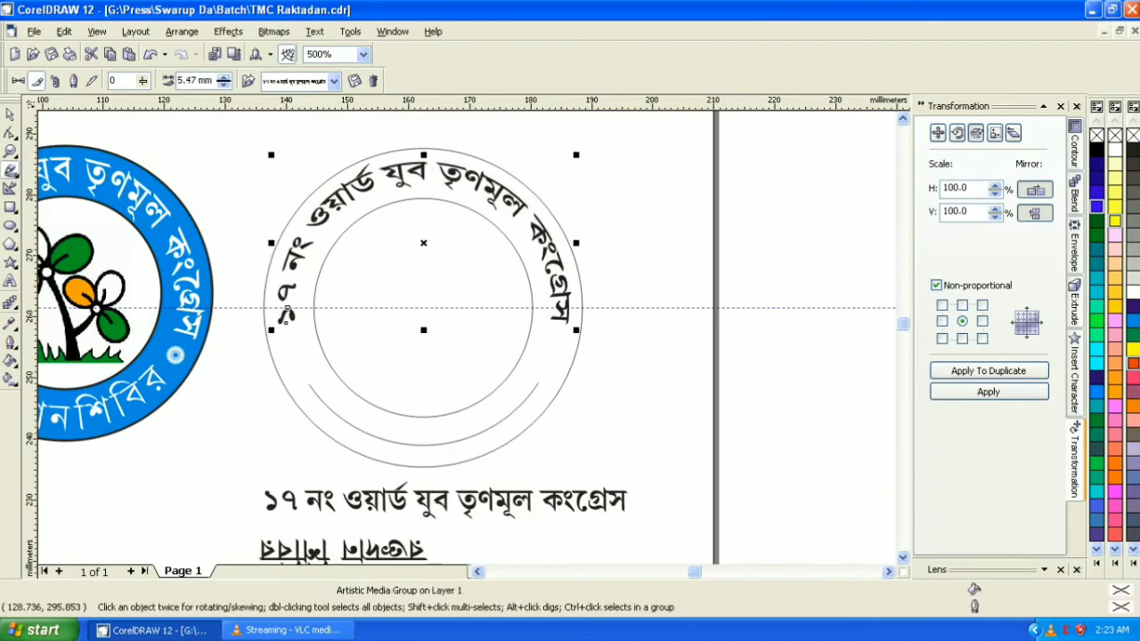
{"action": "left_click", "coordinate": [224, 76]}
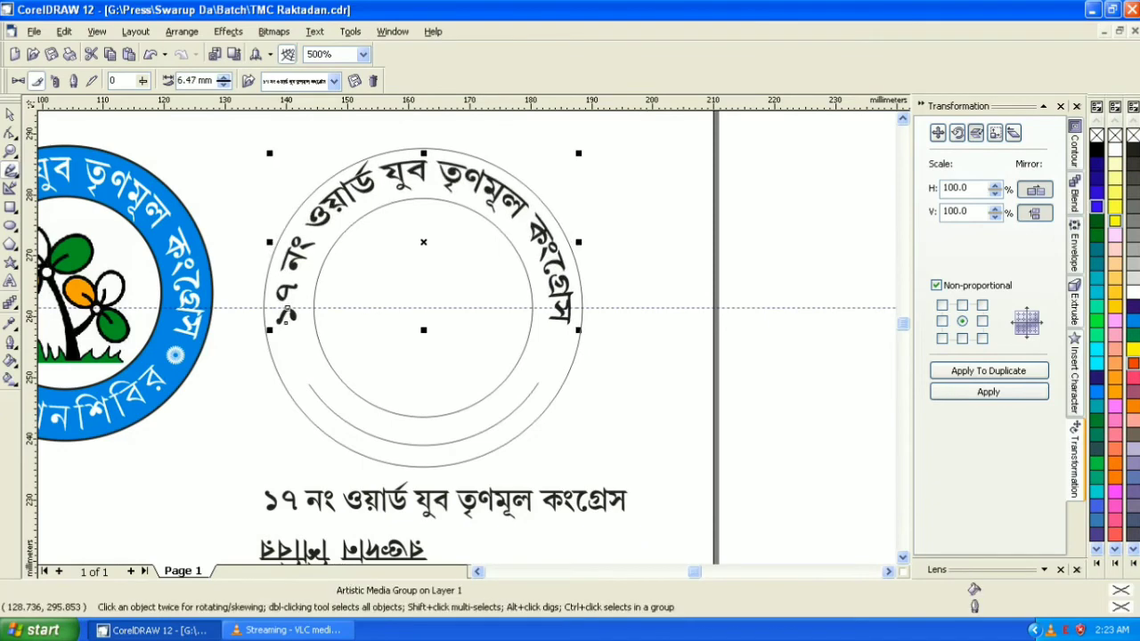
{"action": "left_click", "coordinate": [224, 77]}
{"action": "left_click", "coordinate": [224, 76]}
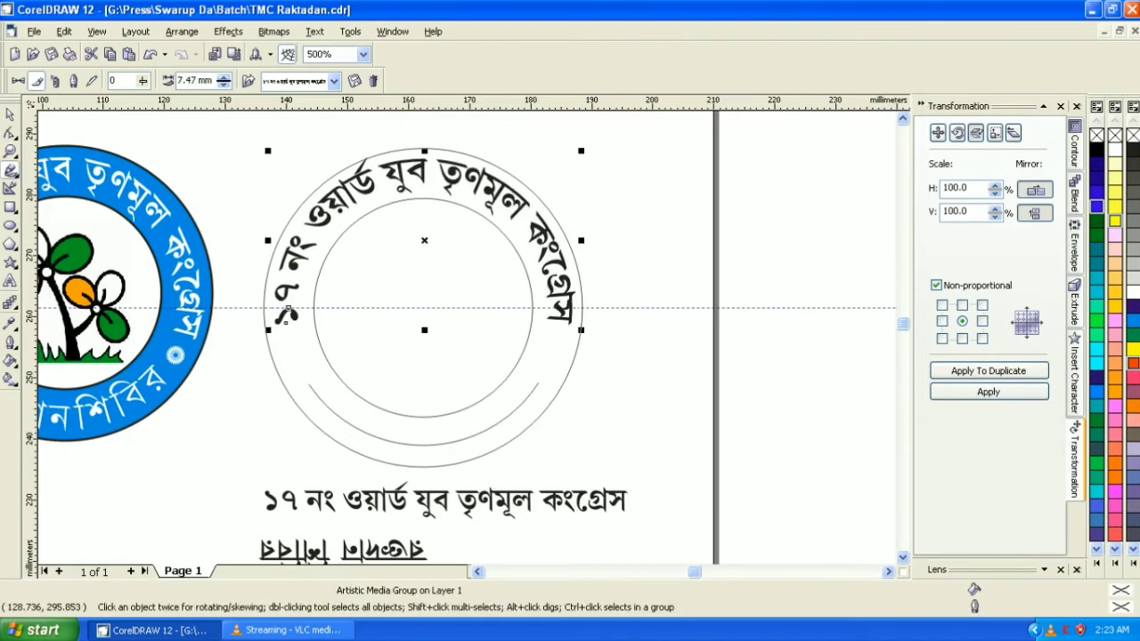
{"action": "left_click", "coordinate": [10, 114]}
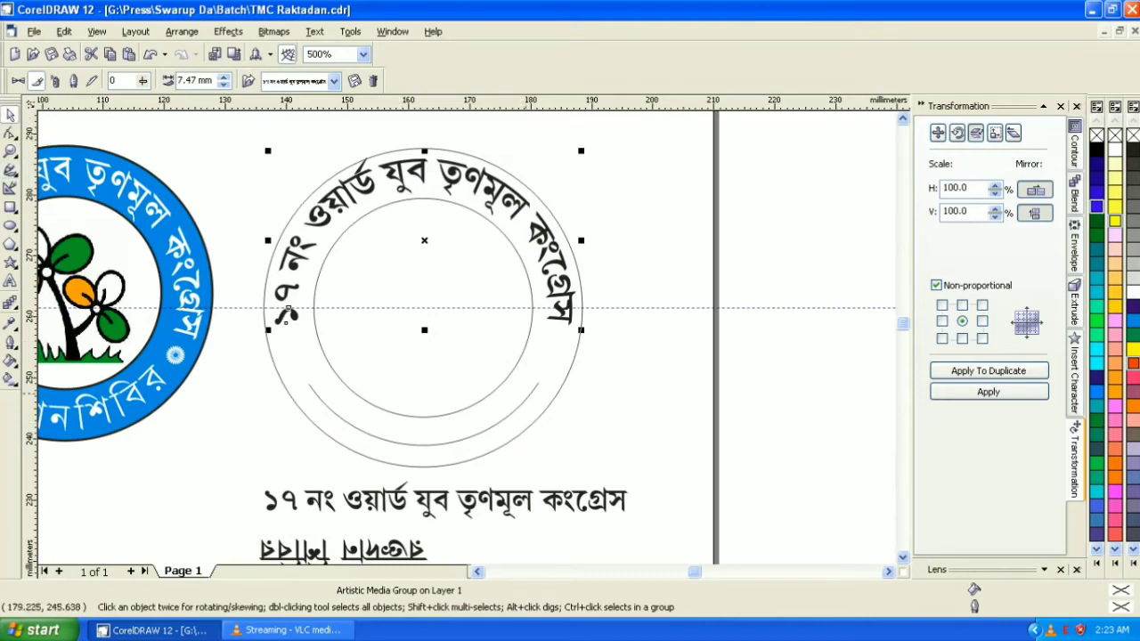
{"action": "scroll", "coordinate": [287, 312], "scroll_direction": "down", "scroll_amount": 1}
{"action": "left_click", "coordinate": [473, 420]}
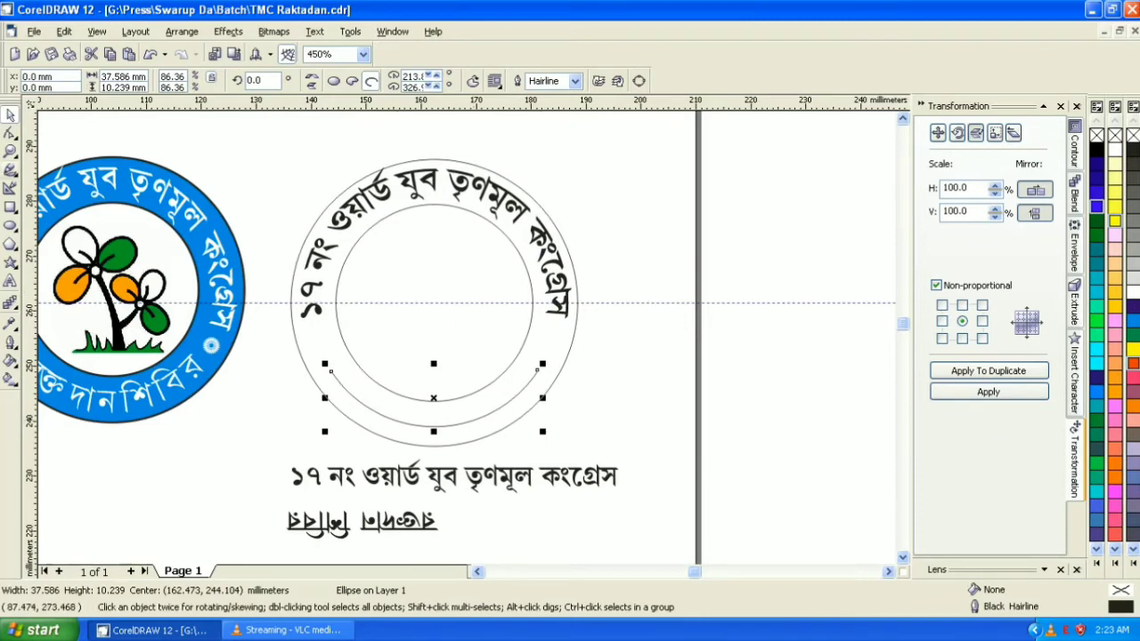
Step: Apply the Name2 রক্তদান শিবির brush to the lower arc and thin it to 3.97 mm
{"action": "left_click", "coordinate": [9, 171]}
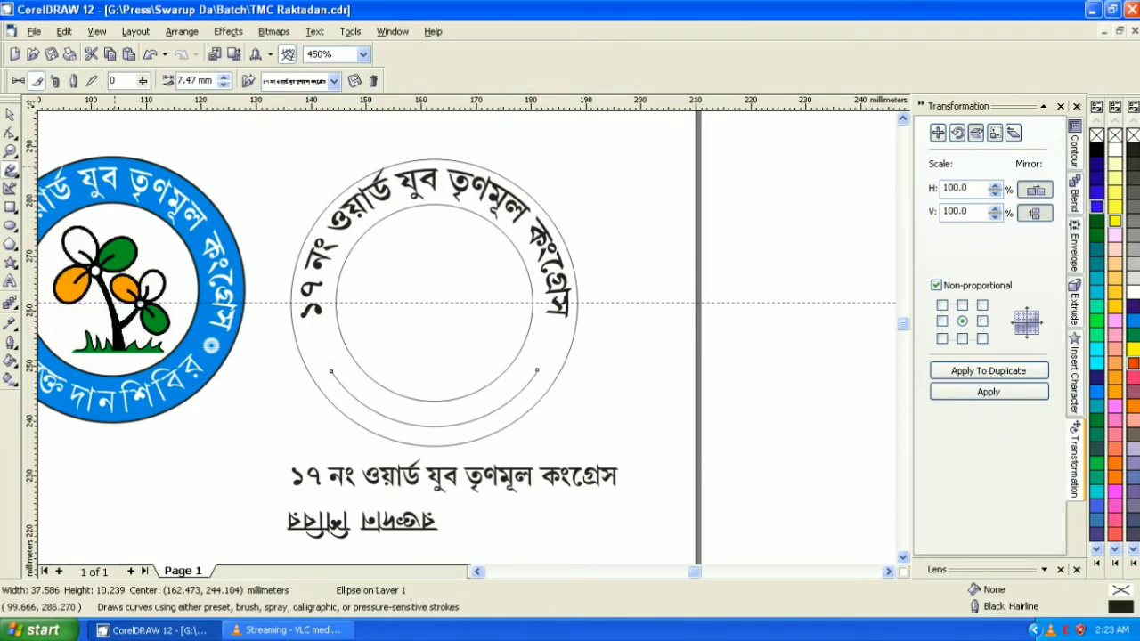
{"action": "left_click", "coordinate": [334, 80]}
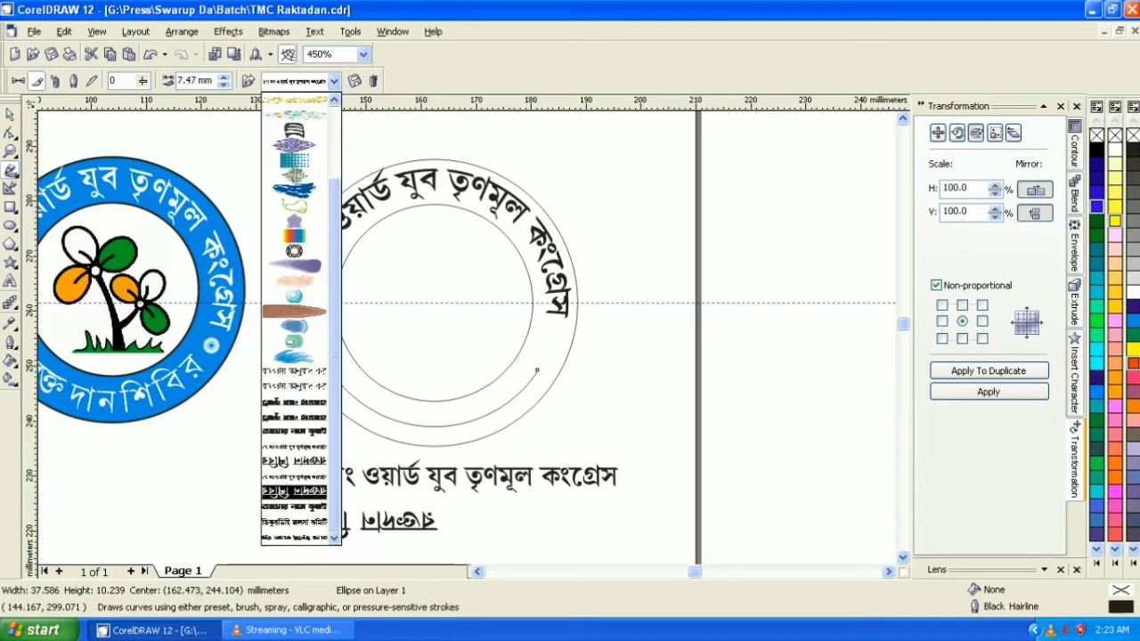
{"action": "left_click", "coordinate": [294, 491]}
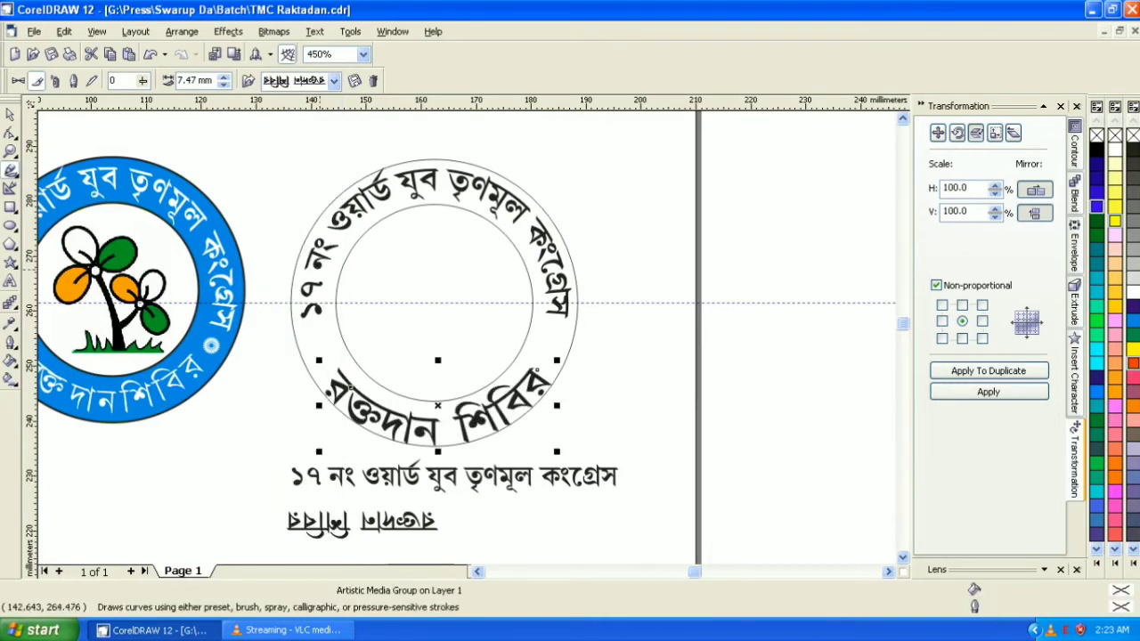
{"action": "left_click", "coordinate": [224, 84]}
{"action": "left_click", "coordinate": [224, 84]}
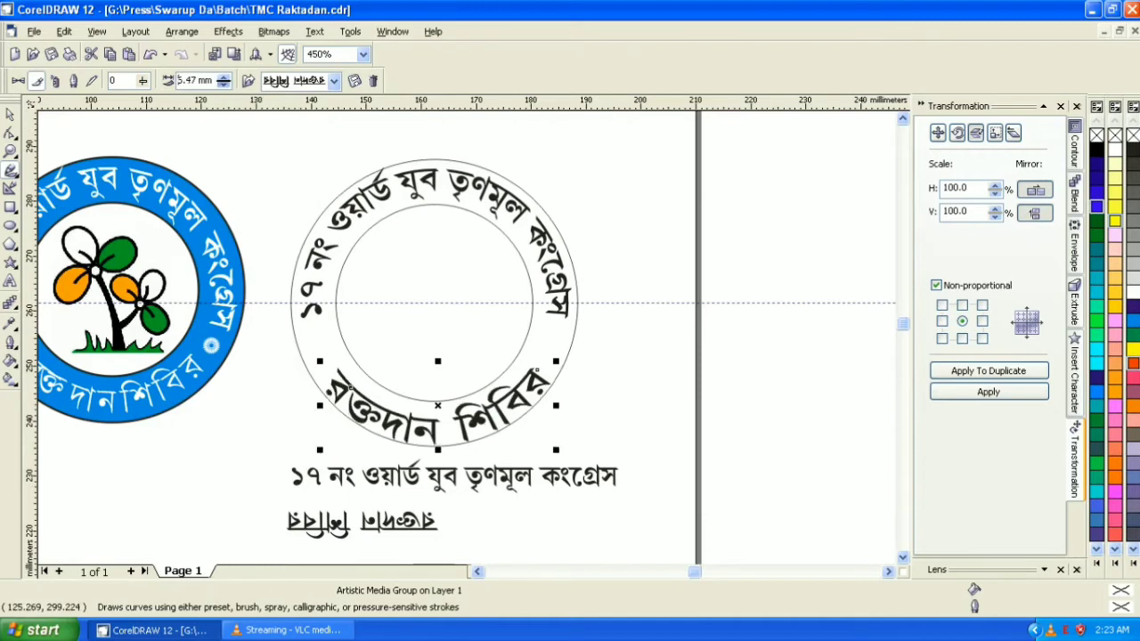
{"action": "left_click", "coordinate": [224, 84]}
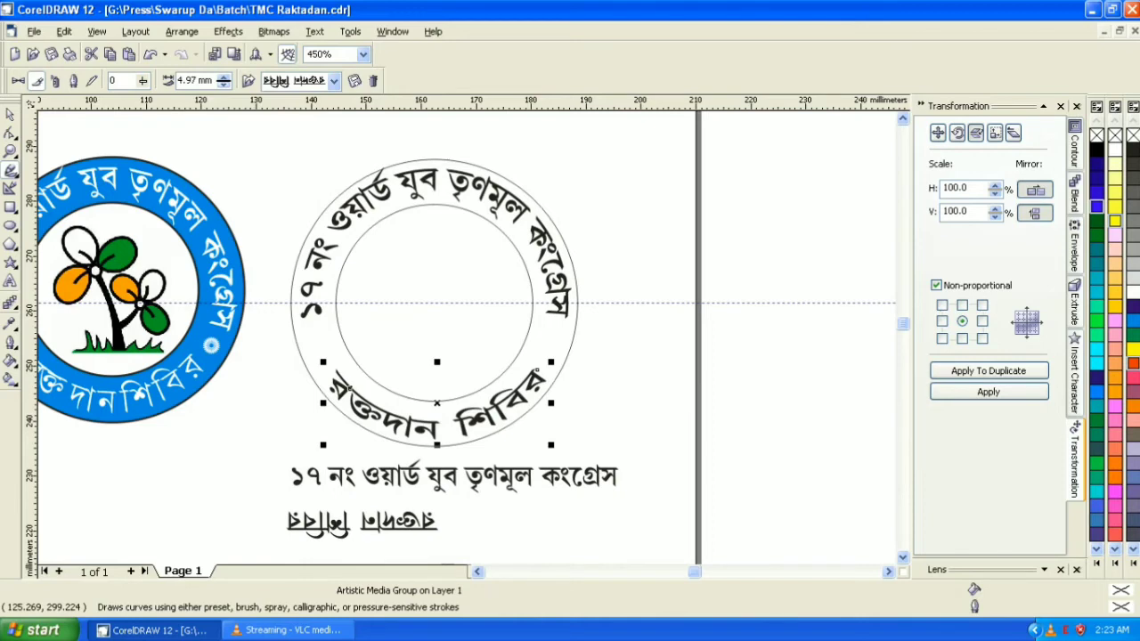
{"action": "left_click", "coordinate": [223, 84]}
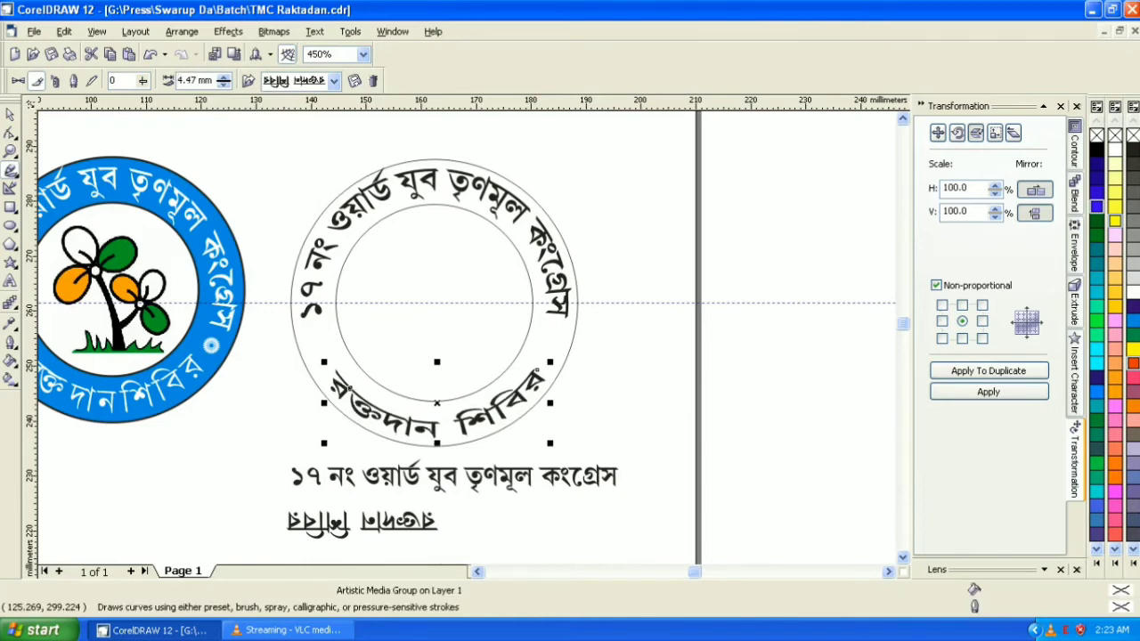
{"action": "left_click", "coordinate": [223, 84]}
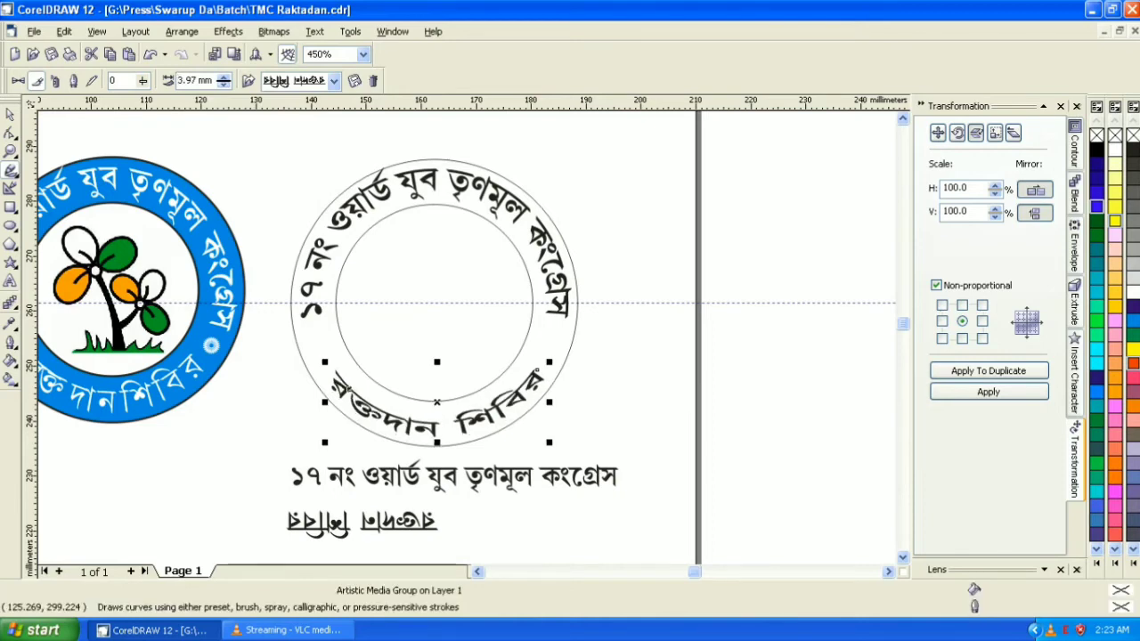
Step: Stretch the lower curved text slightly taller and narrow it to about 97%
{"action": "left_click", "coordinate": [10, 115]}
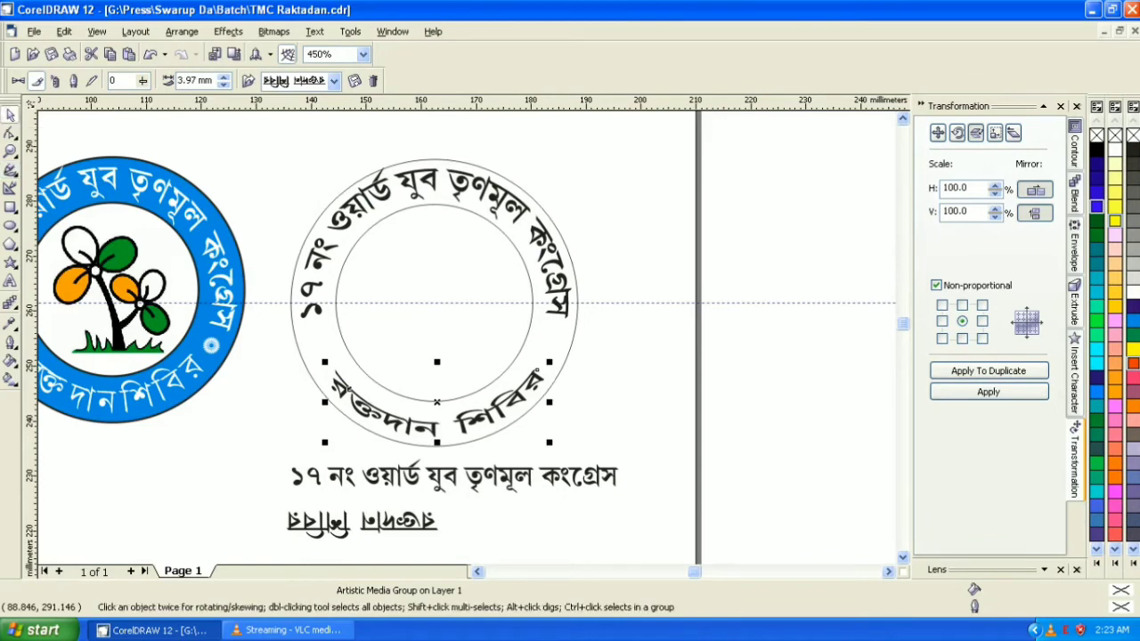
{"action": "left_click_drag", "start_coordinate": [436, 363], "coordinate": [436, 362]}
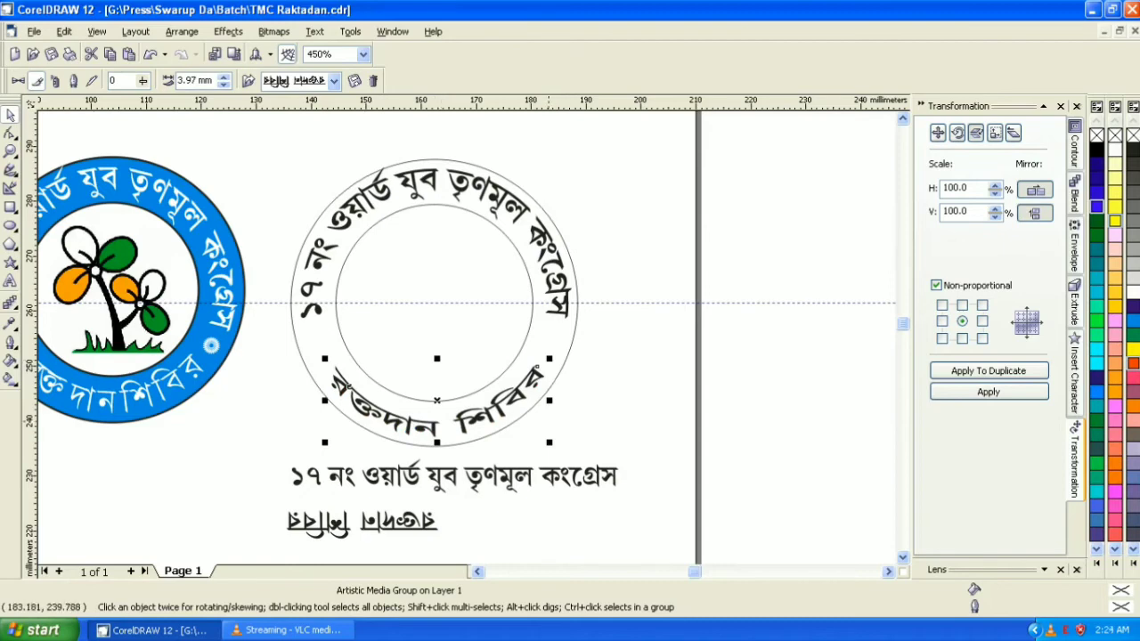
{"action": "key", "text": "Escape"}
{"action": "left_click_drag", "start_coordinate": [543, 366], "coordinate": [531, 365]}
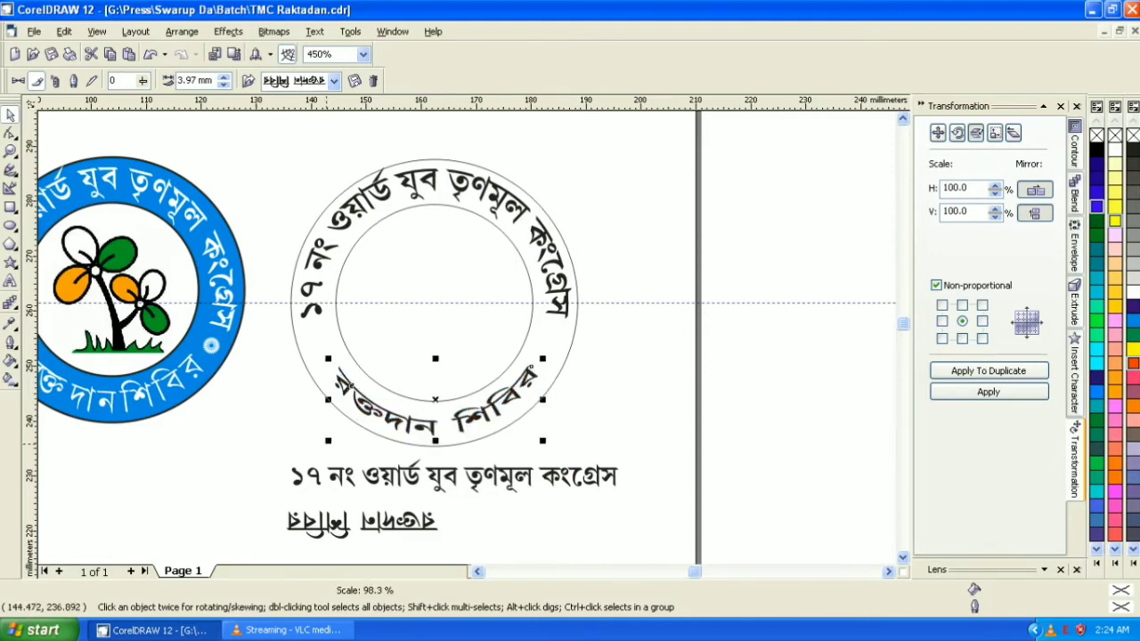
{"action": "key", "text": "Escape"}
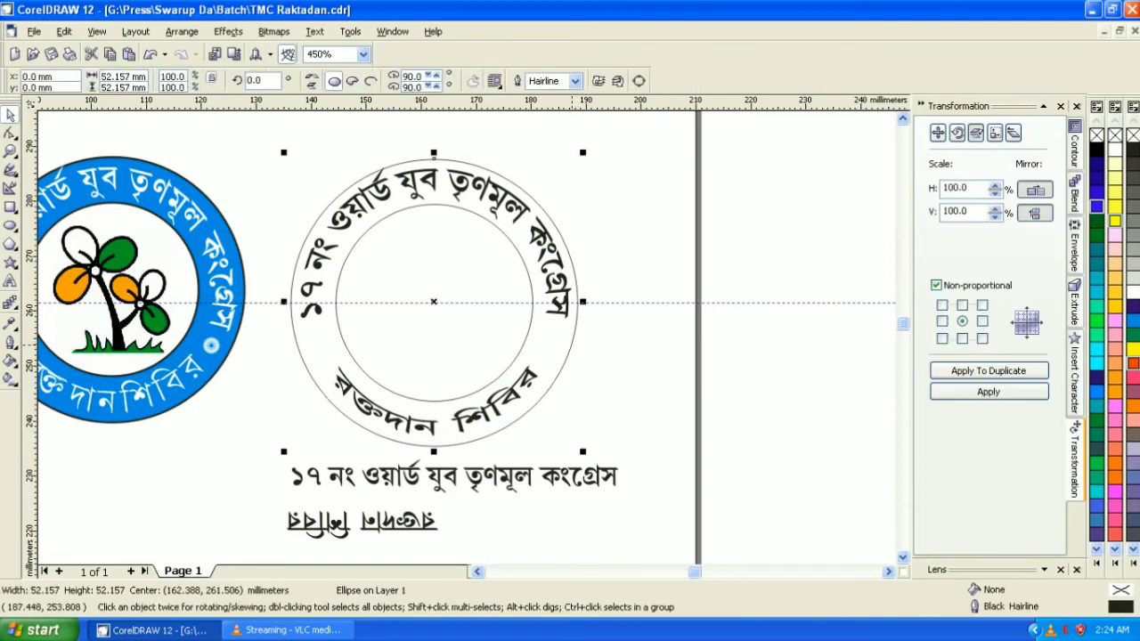
Step: Fill the large outer circle bright blue after trying several green and cyan fills
{"action": "key", "text": "Tab"}
{"action": "left_click", "coordinate": [1097, 206]}
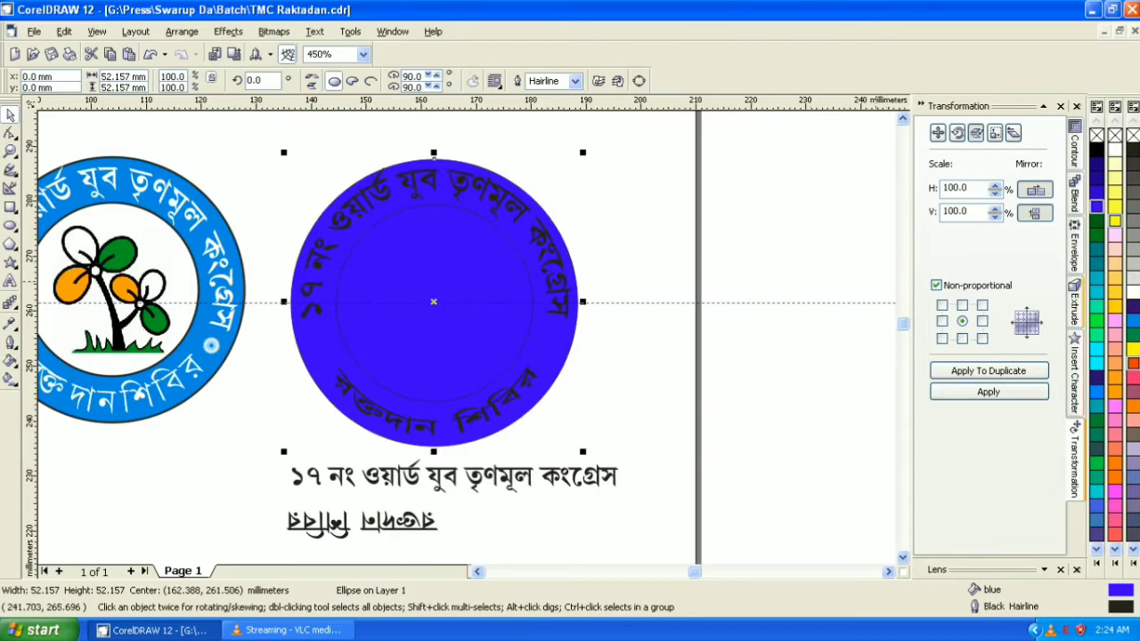
{"action": "left_click", "coordinate": [1096, 221]}
{"action": "left_click", "coordinate": [1096, 206]}
{"action": "left_click", "coordinate": [1096, 235]}
{"action": "left_click", "coordinate": [1097, 221]}
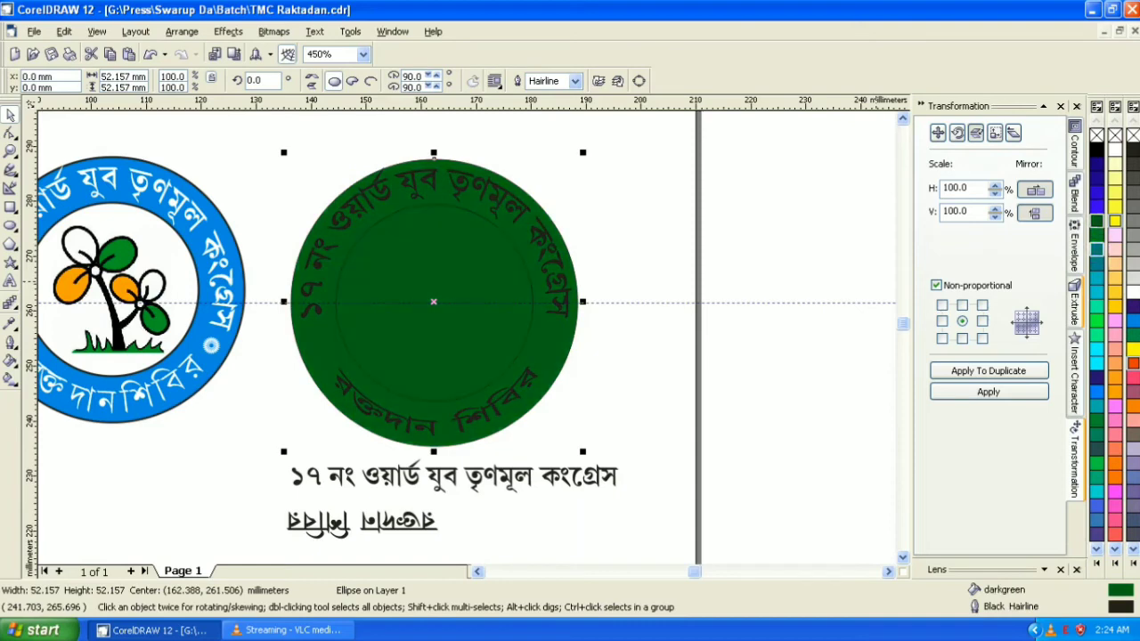
{"action": "left_click", "coordinate": [1097, 264]}
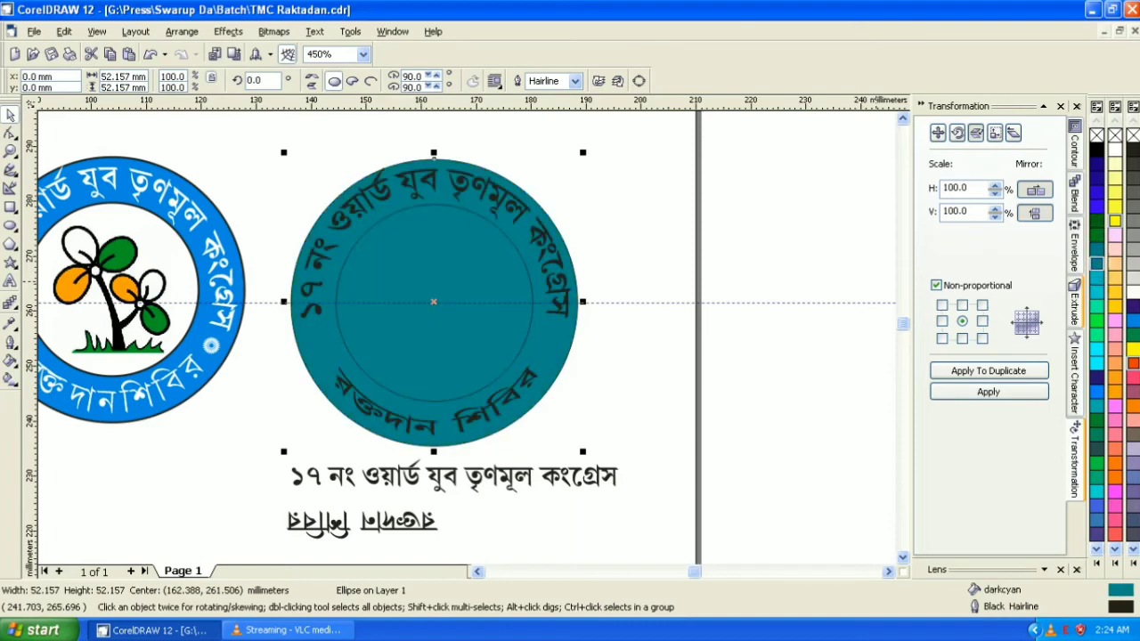
{"action": "left_click", "coordinate": [1133, 321]}
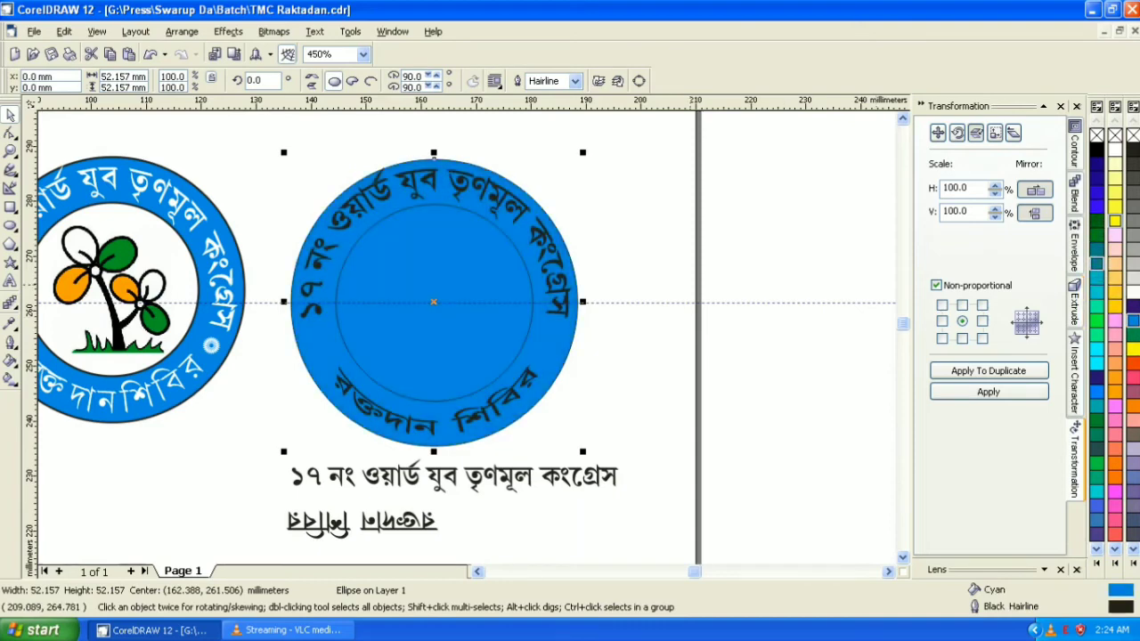
{"action": "key", "text": "Escape"}
Step: Make the upper and lower curved texts and the inner circle white
{"action": "left_click", "coordinate": [520, 212]}
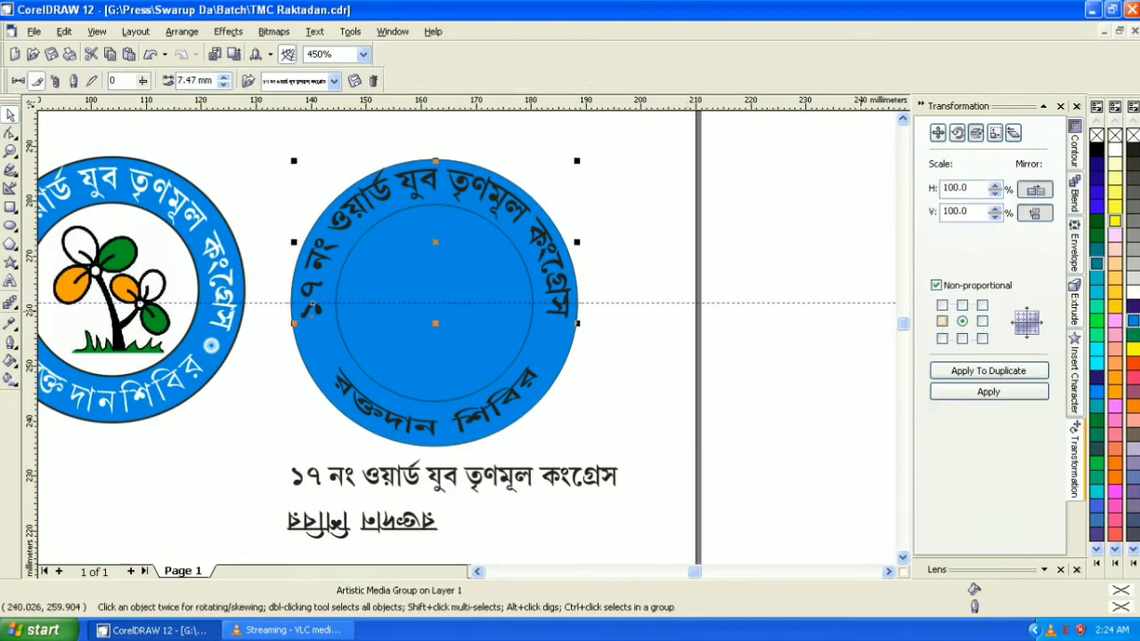
{"action": "left_click", "coordinate": [1133, 293]}
{"action": "key", "text": "Escape"}
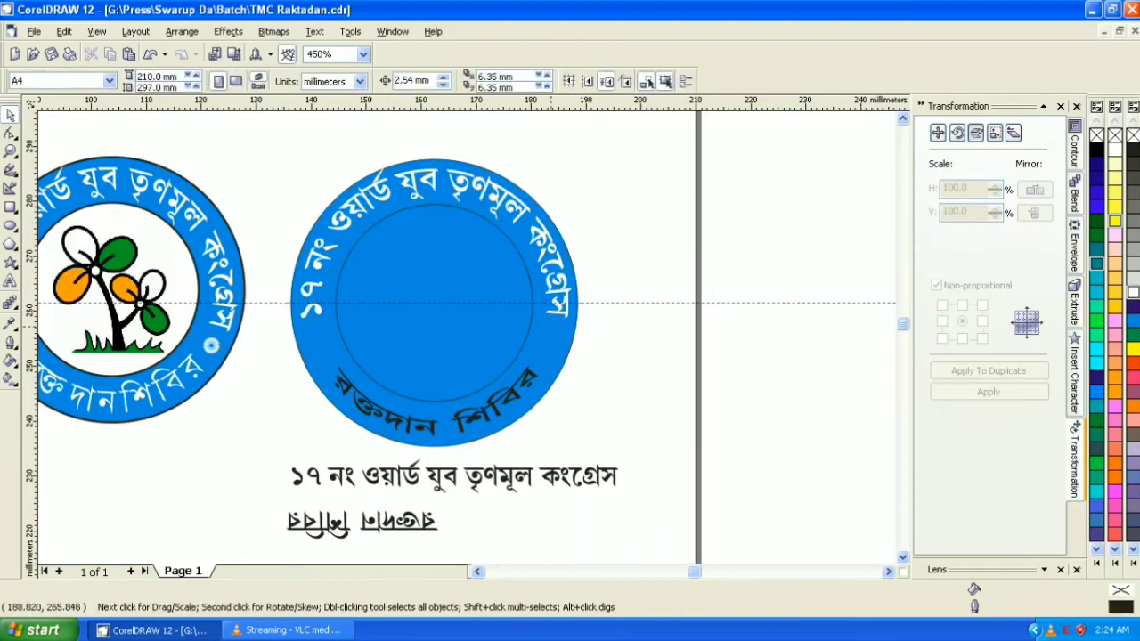
{"action": "left_click", "coordinate": [501, 396]}
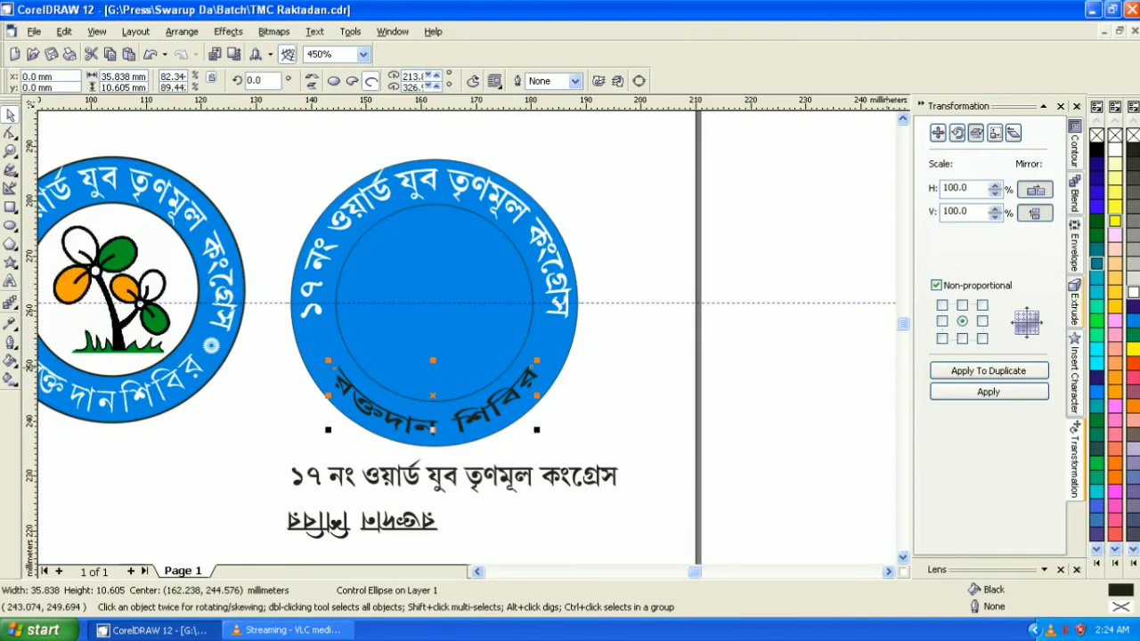
{"action": "left_click", "coordinate": [1133, 293]}
{"action": "key", "text": "Escape"}
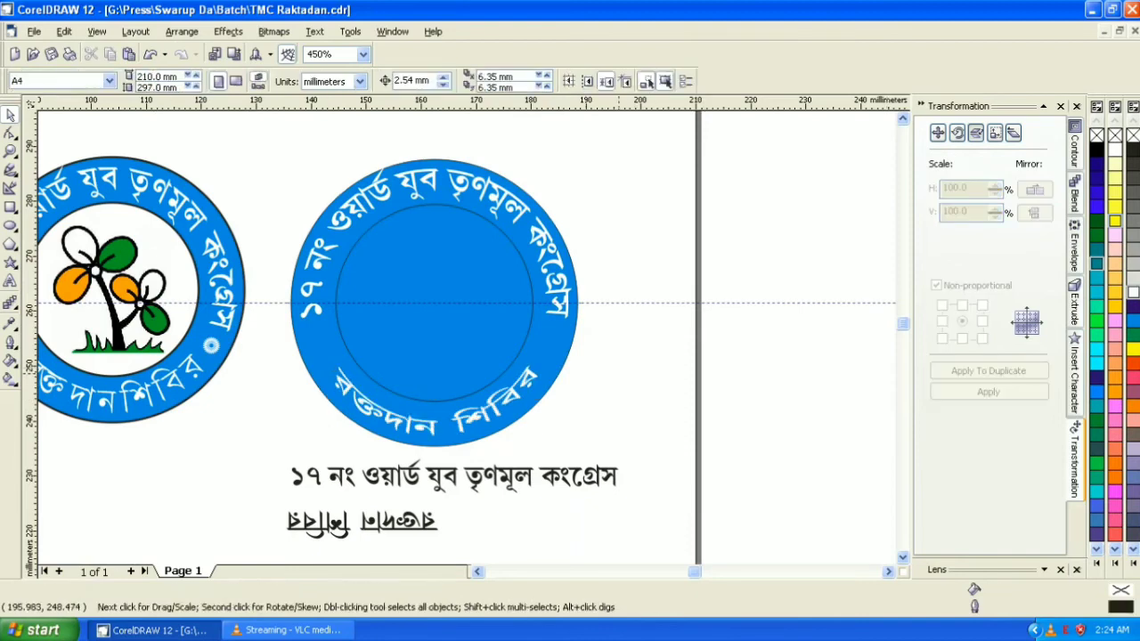
{"action": "left_click", "coordinate": [524, 339]}
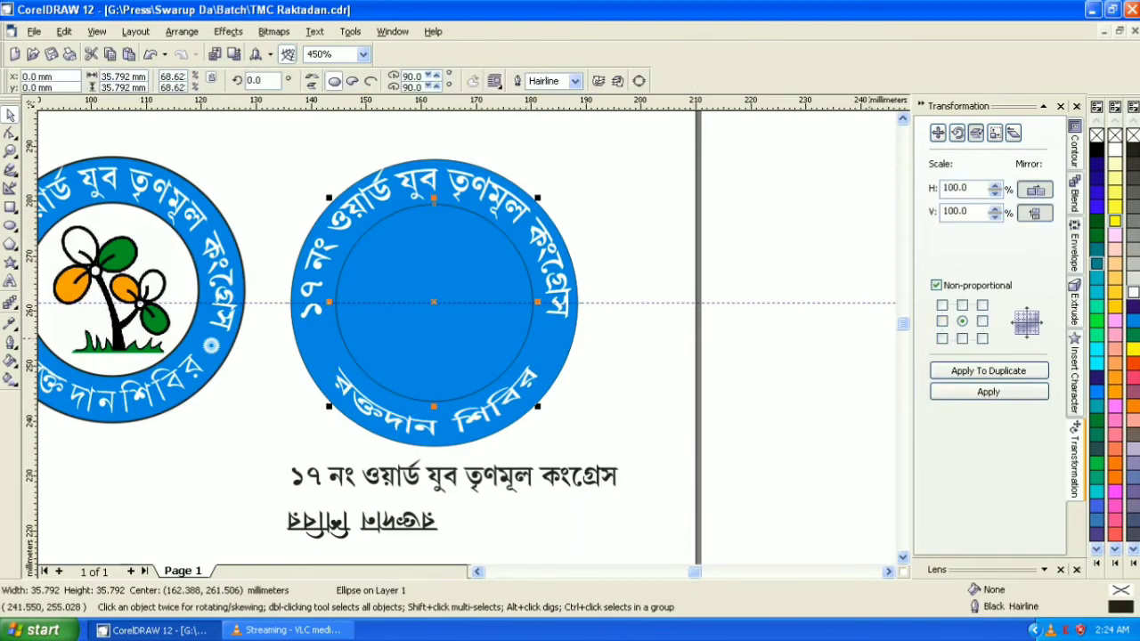
{"action": "left_click", "coordinate": [1133, 293]}
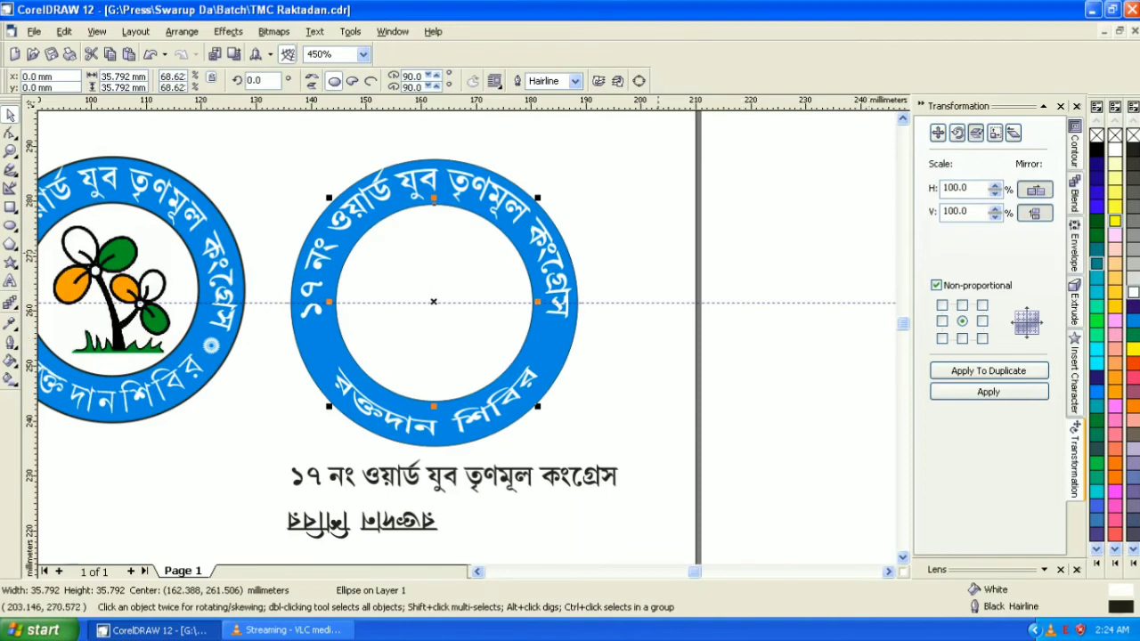
{"action": "left_click", "coordinate": [660, 252]}
Step: Drag a copy of the left badge's flower logo into the new ring's centre, then select the ring too
{"action": "left_click", "coordinate": [129, 263]}
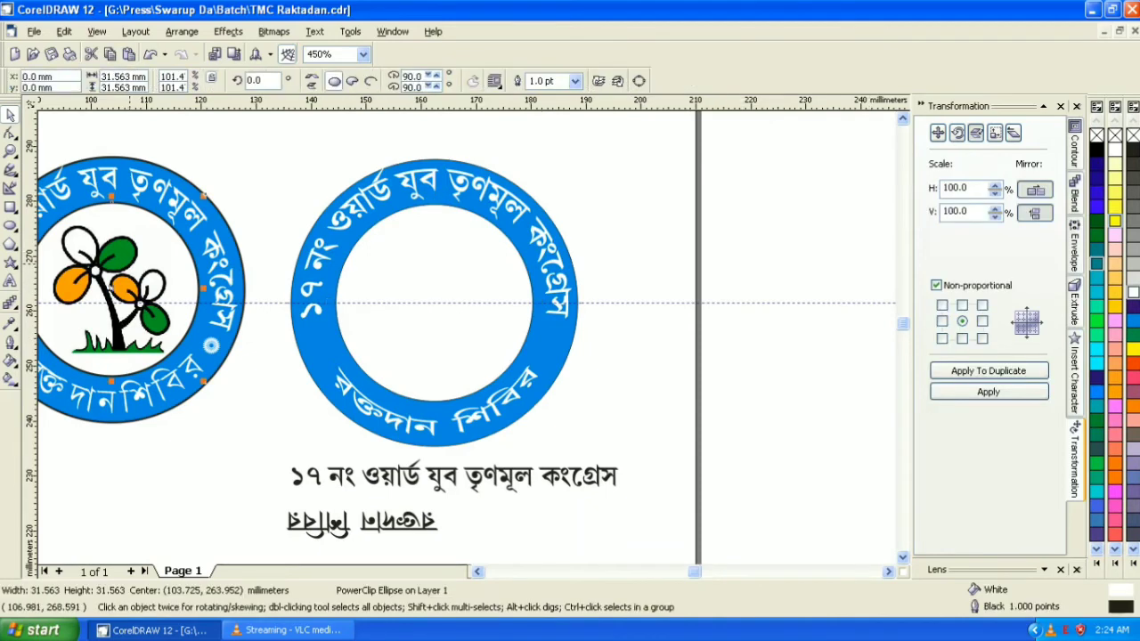
{"action": "key", "text": "Right"}
{"action": "key", "text": "Left"}
{"action": "left_click_drag", "start_coordinate": [144, 250], "coordinate": [456, 261]}
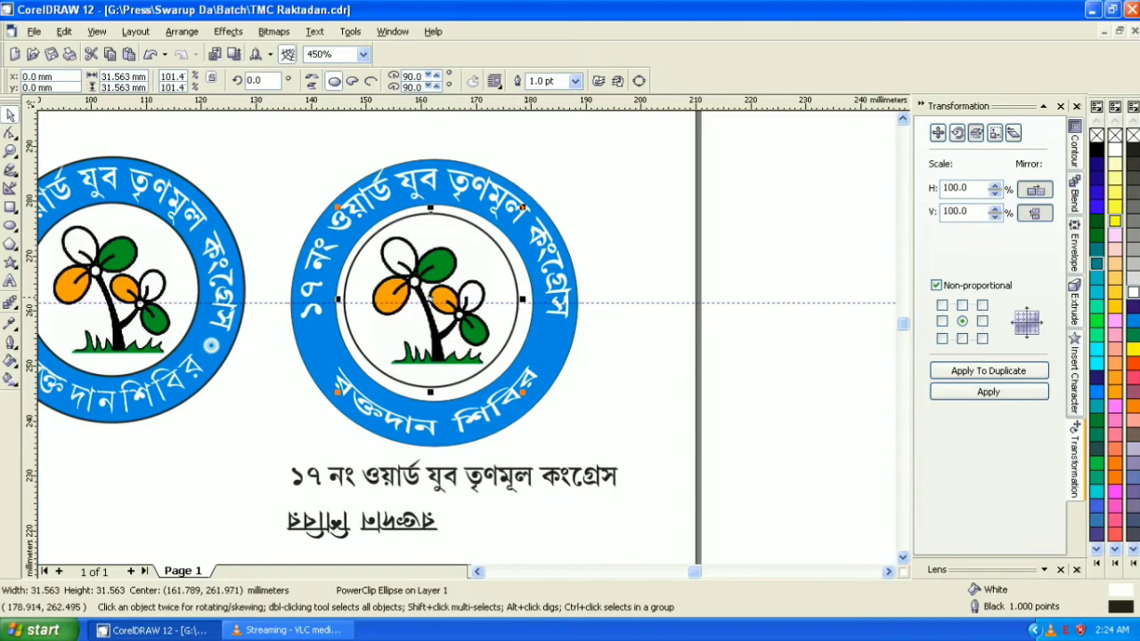
{"action": "left_click", "coordinate": [537, 320], "text": "shift"}
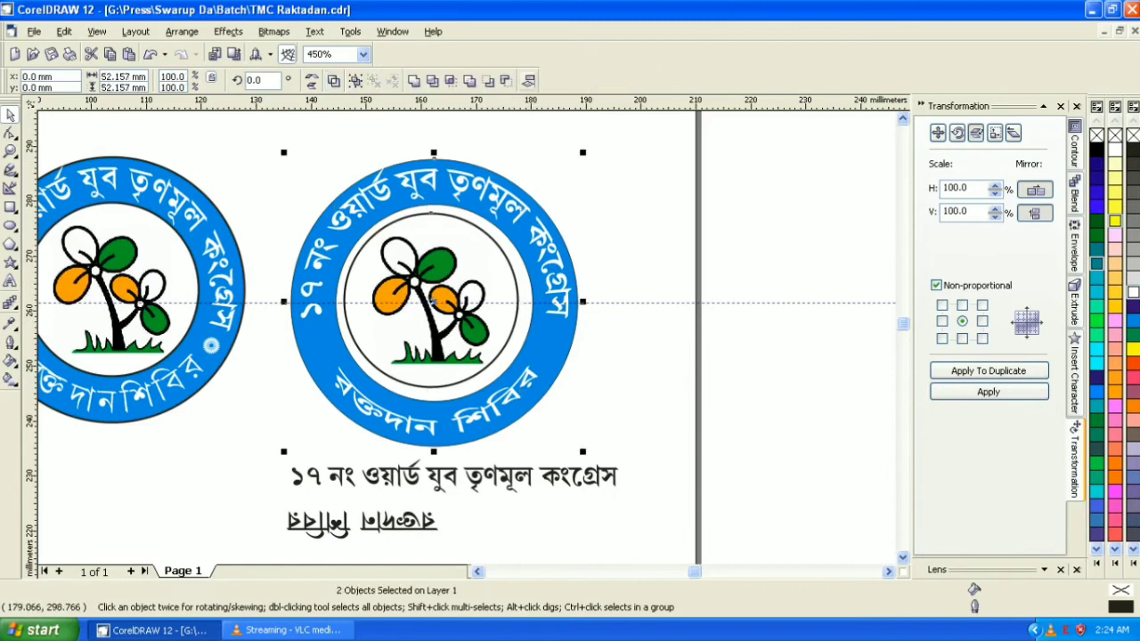
Step: Centre the flower logo within the ring using Align and Distribute
{"action": "left_click", "coordinate": [528, 80]}
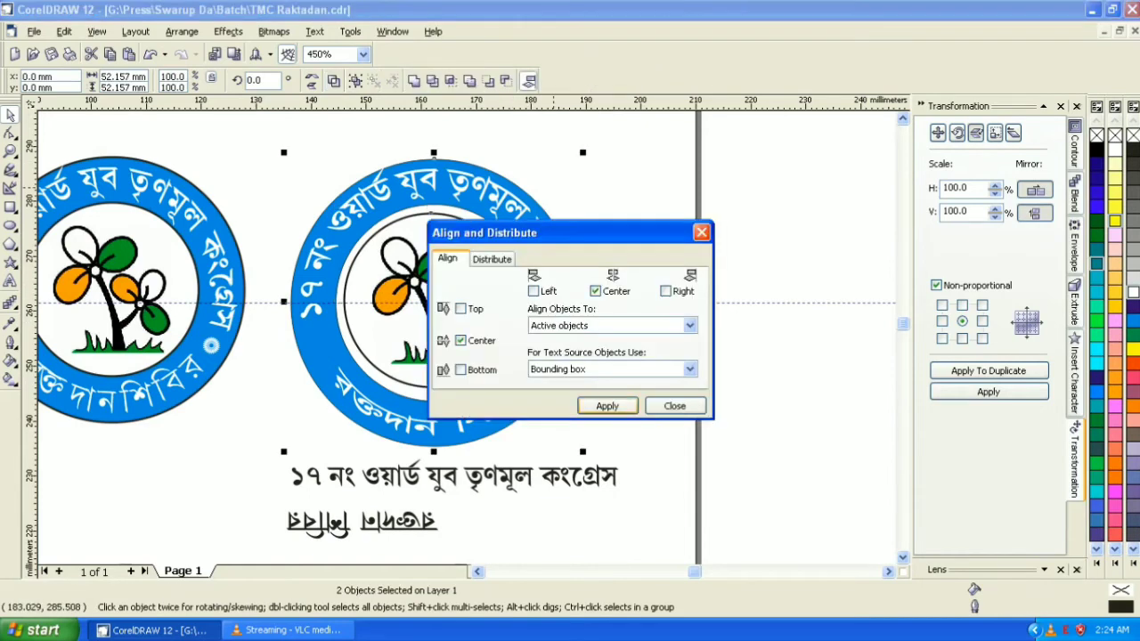
{"action": "left_click", "coordinate": [607, 405]}
{"action": "left_click", "coordinate": [674, 405]}
{"action": "key", "text": "Escape"}
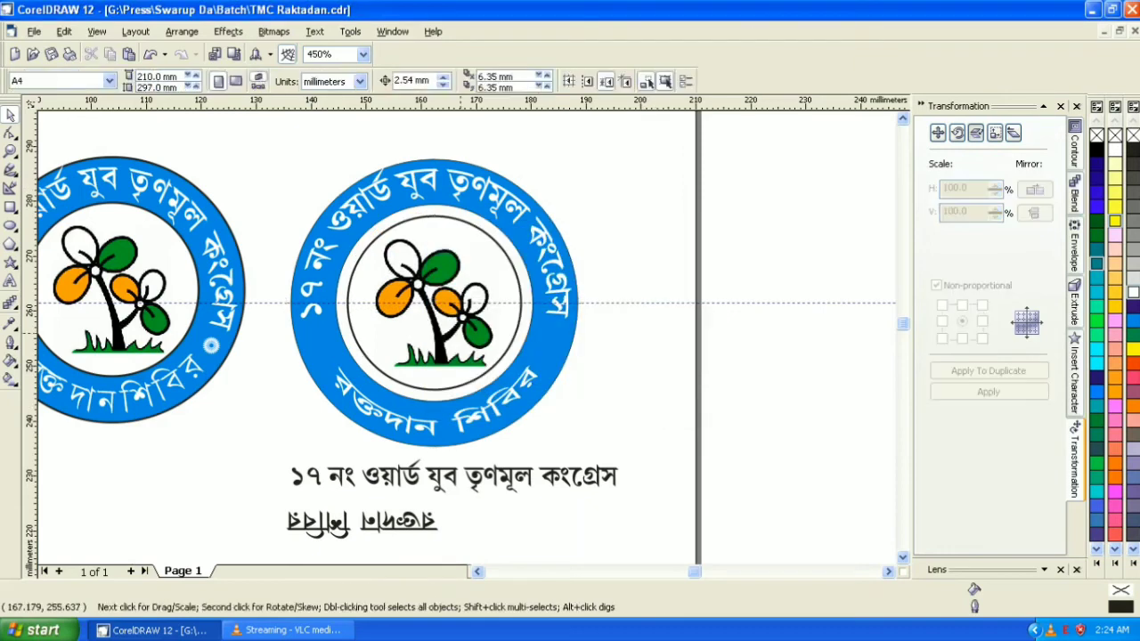
Step: Enlarge the logo to about 35.593 mm so it fills the white centre
{"action": "left_click", "coordinate": [460, 335]}
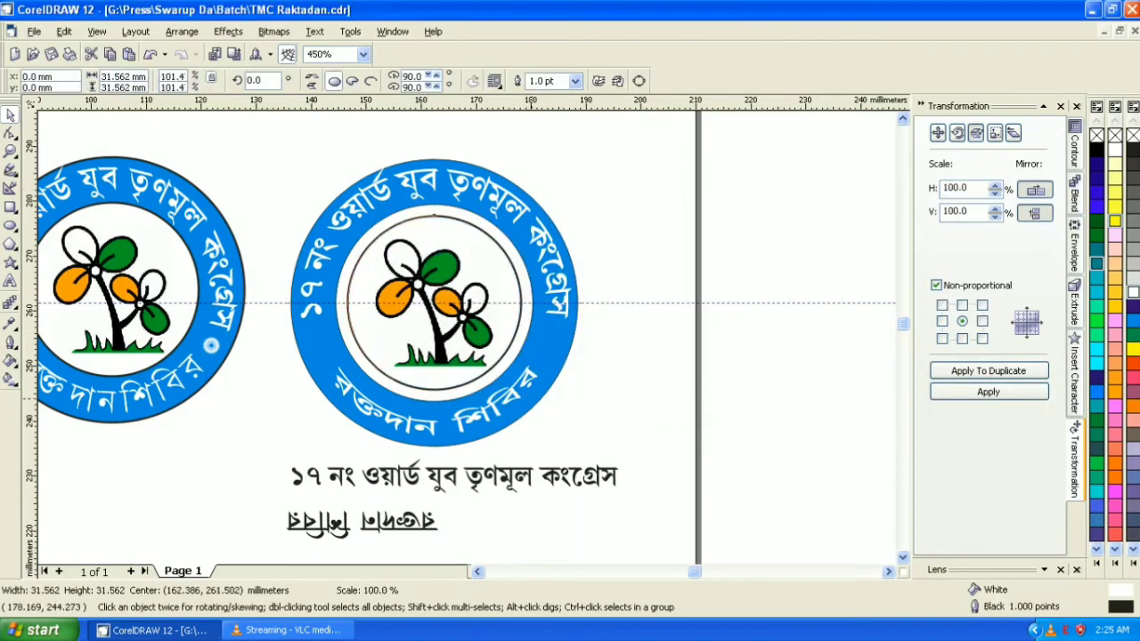
{"action": "left_click", "coordinate": [538, 398]}
{"action": "left_click_drag", "start_coordinate": [537, 400], "coordinate": [538, 401]}
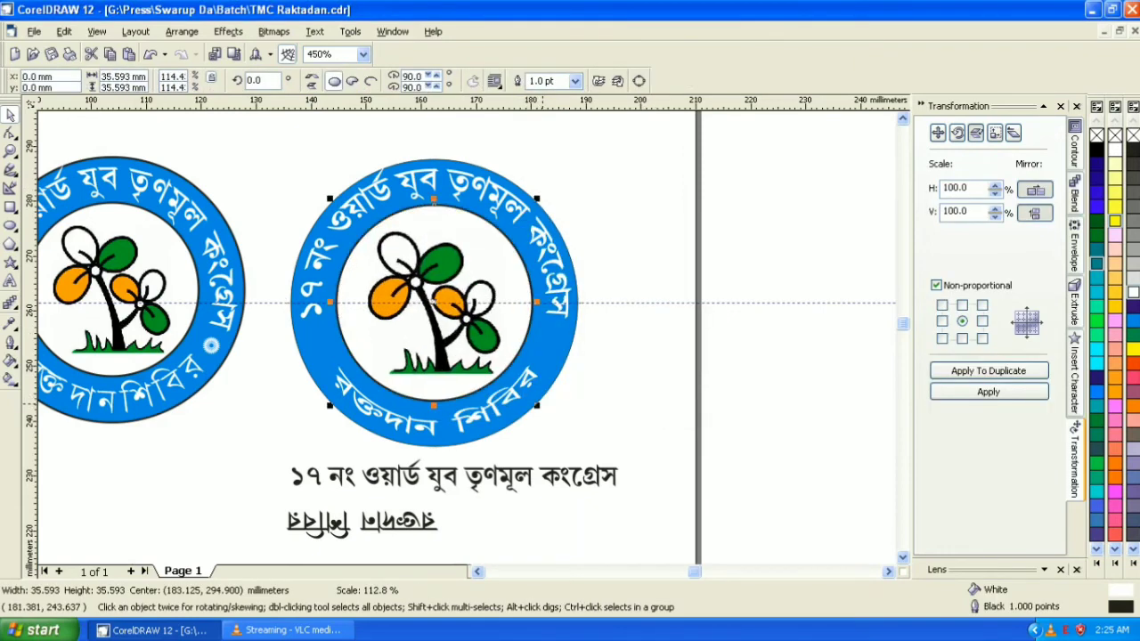
{"action": "left_click", "coordinate": [559, 354]}
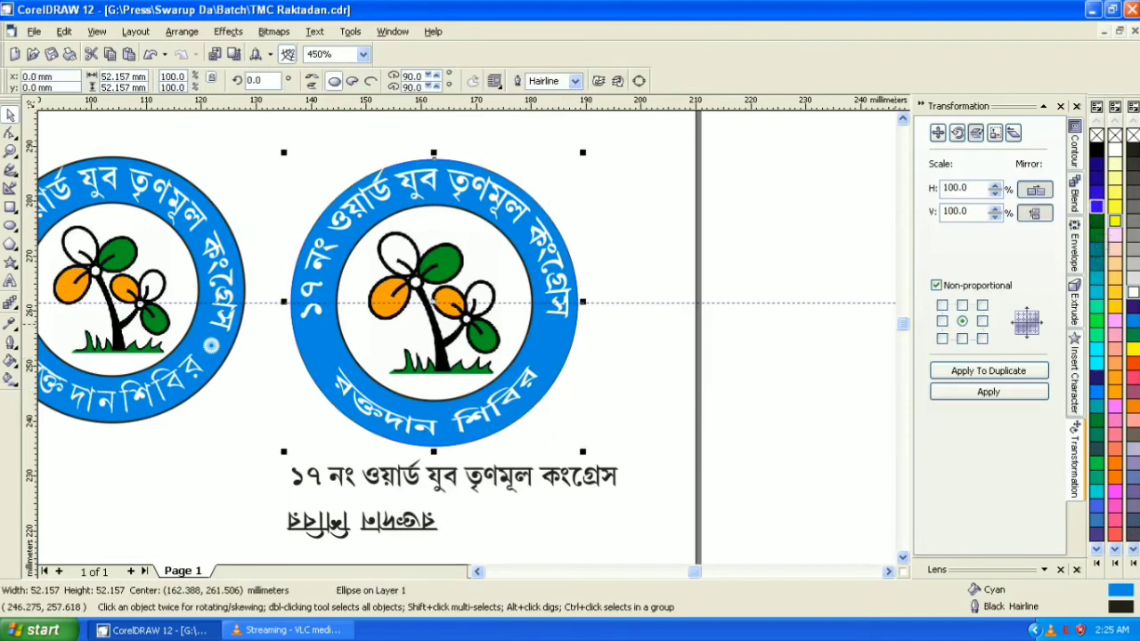
Step: Give the ring's outer circle a 2 pt dark blue outline
{"action": "right_click", "coordinate": [1096, 206]}
{"action": "left_click", "coordinate": [575, 80]}
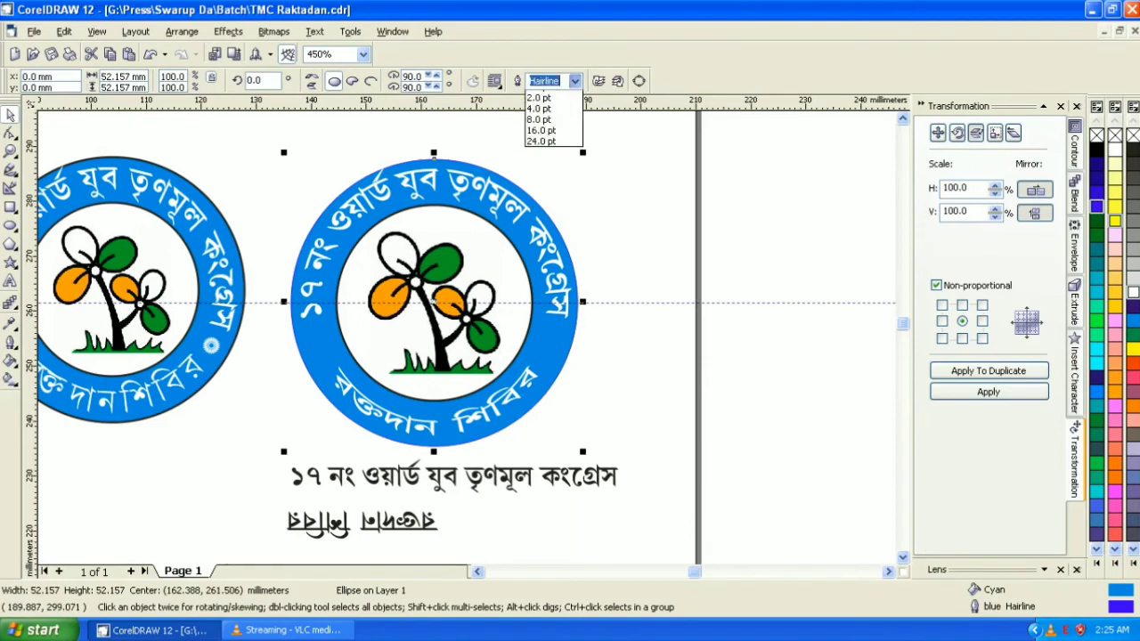
{"action": "left_click", "coordinate": [539, 130]}
{"action": "type", "text": "1"}
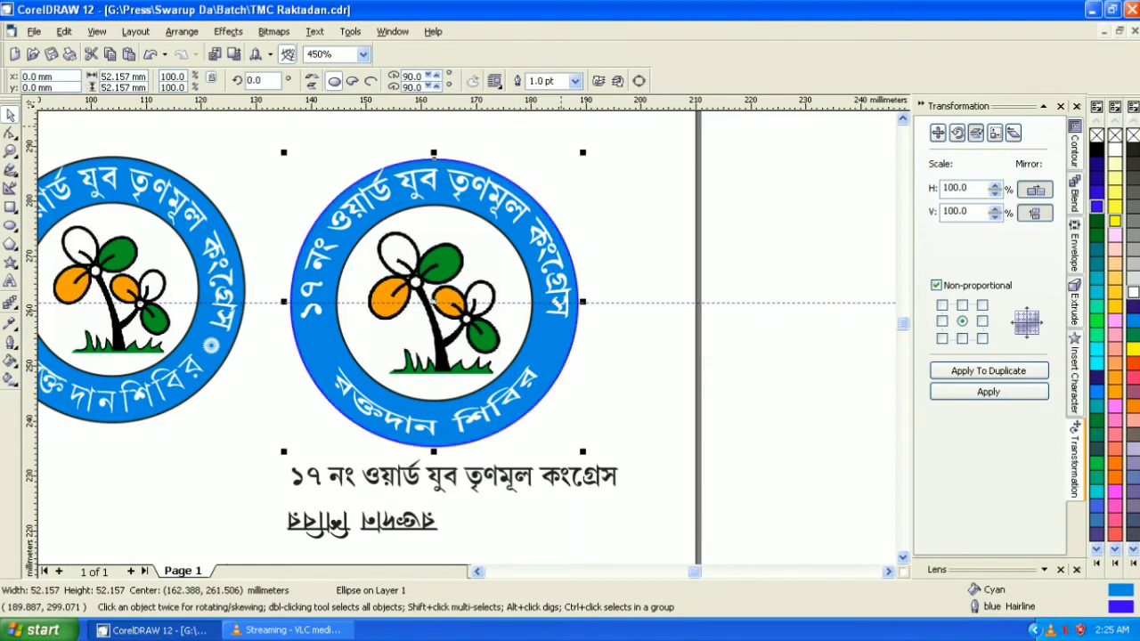
{"action": "left_click", "coordinate": [575, 80]}
{"action": "left_click", "coordinate": [539, 140]}
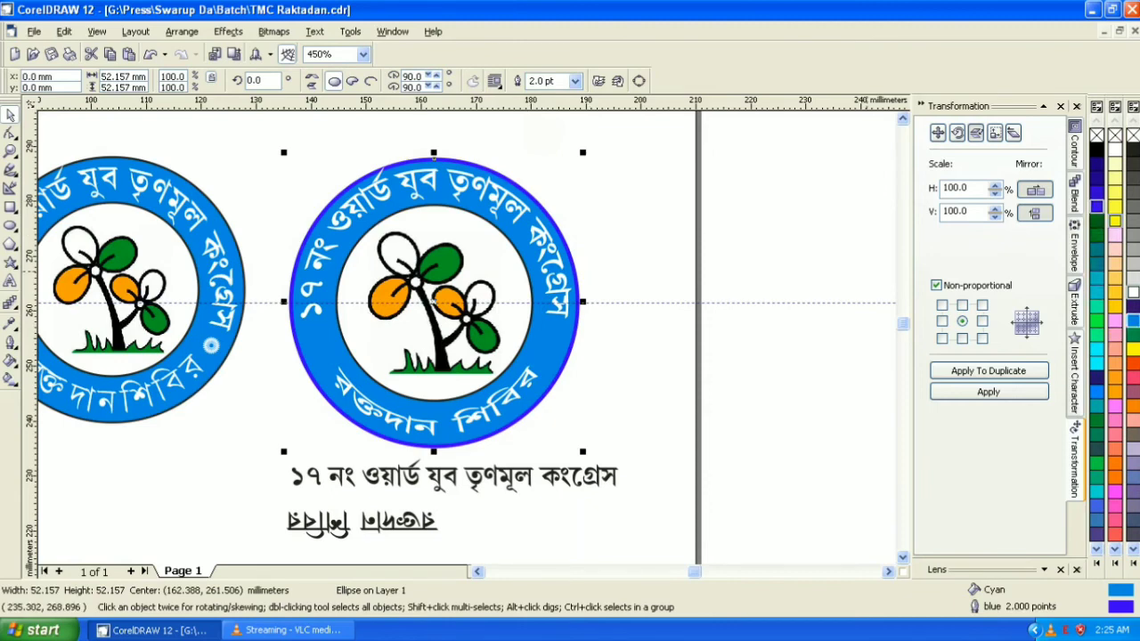
{"action": "right_click", "coordinate": [1133, 305]}
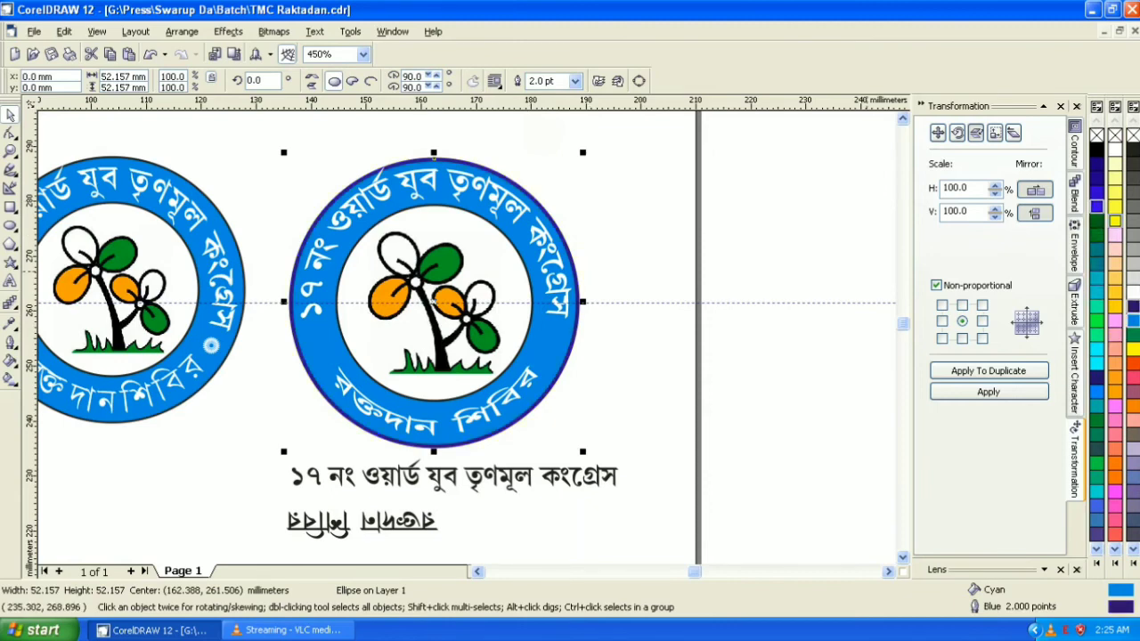
{"action": "right_click", "coordinate": [1133, 320]}
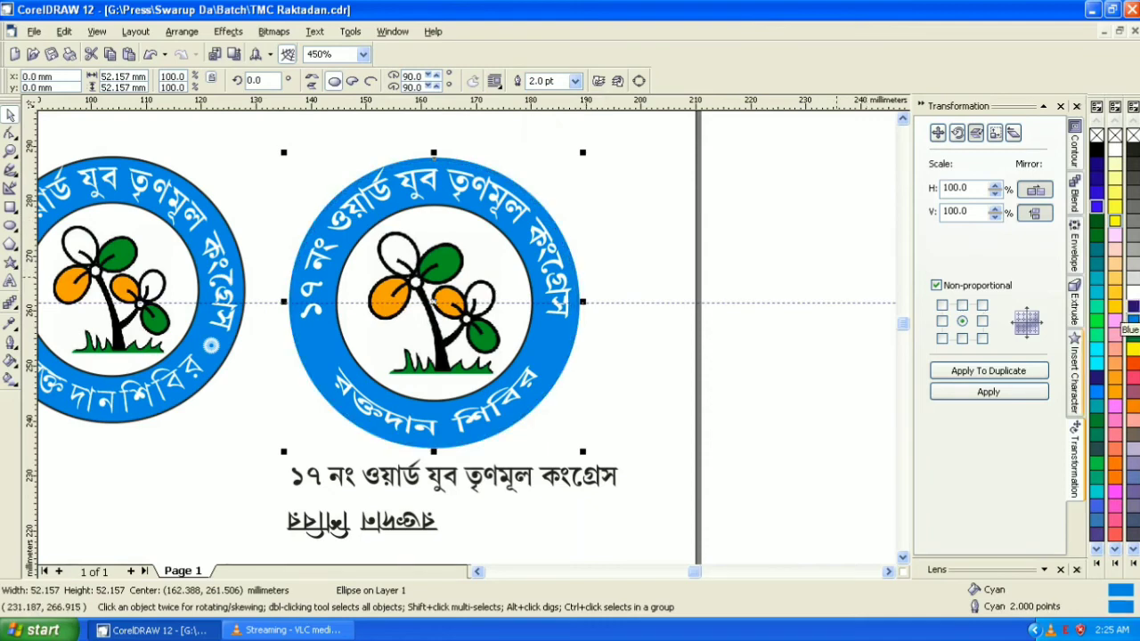
{"action": "right_click", "coordinate": [1133, 306]}
{"action": "key", "text": "Escape"}
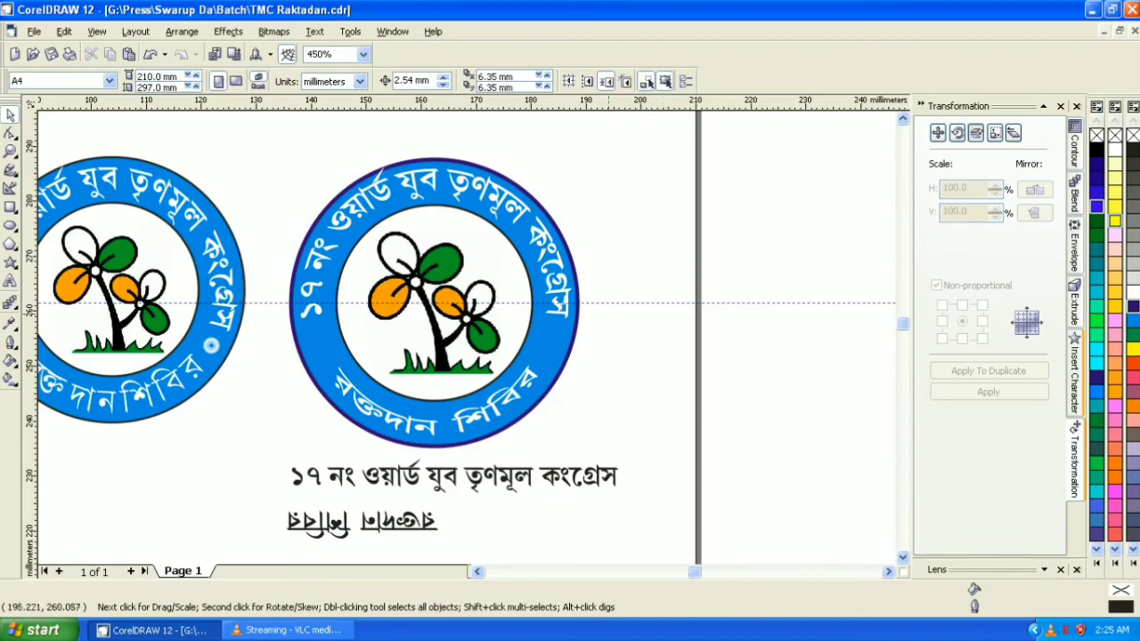
{"action": "scroll", "coordinate": [522, 321], "scroll_direction": "up", "scroll_amount": 1}
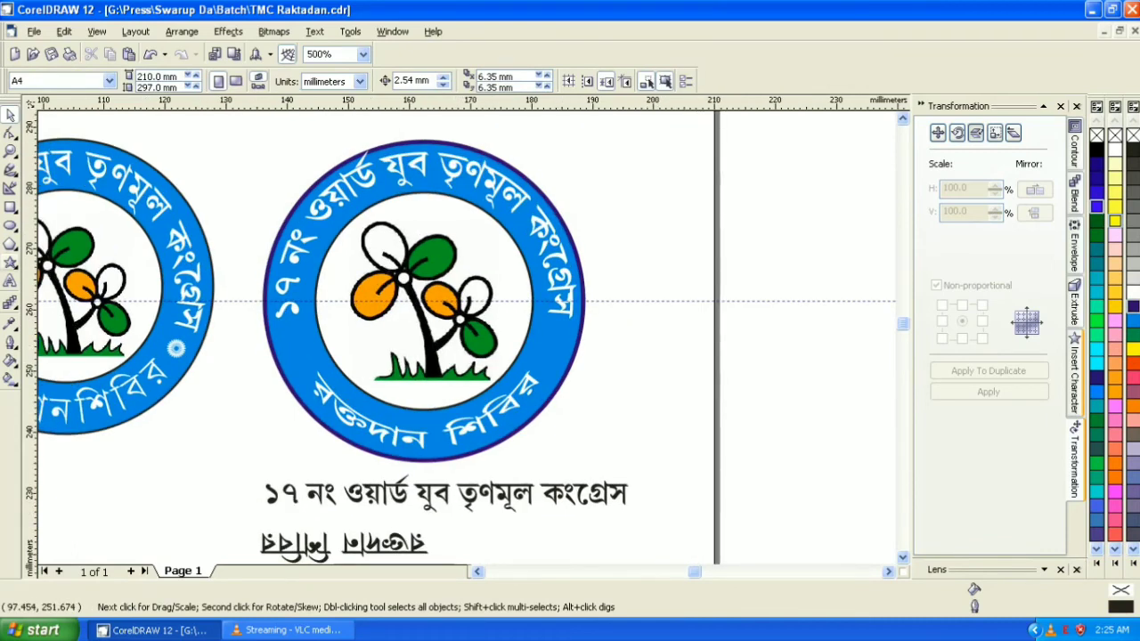
Step: Draw and delete a trial star, then draw a small upright ellipse (about 3.018 × 6.311 mm) beside the badge
{"action": "left_click", "coordinate": [11, 244]}
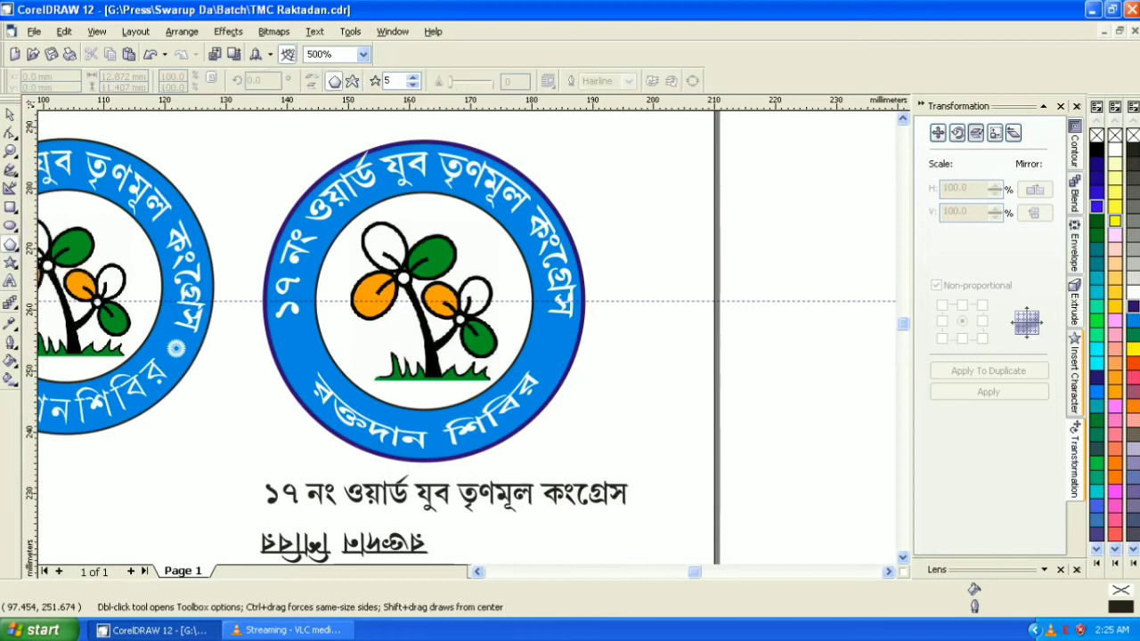
{"action": "left_click_drag", "start_coordinate": [627, 195], "coordinate": [703, 268]}
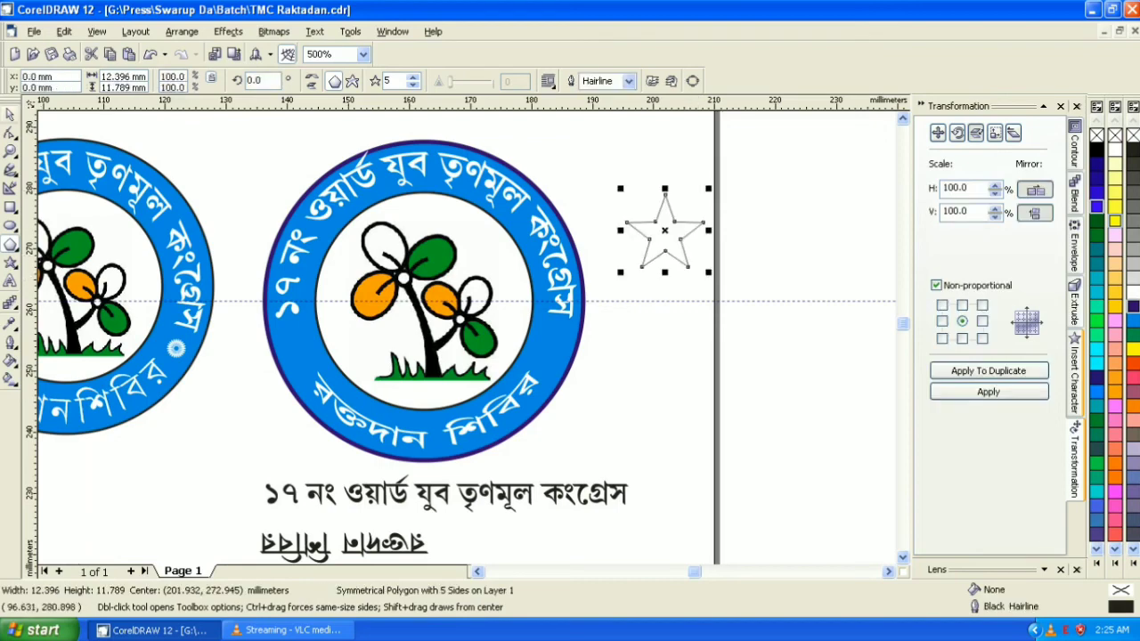
{"action": "key", "text": "space"}
{"action": "left_click", "coordinate": [10, 133]}
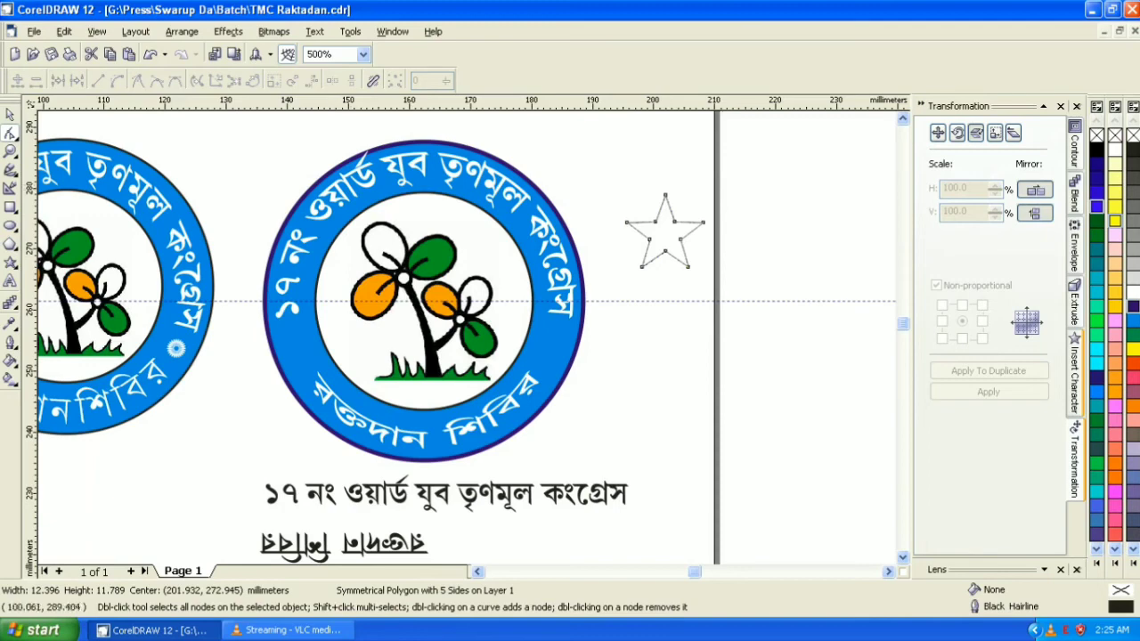
{"action": "key", "text": "space"}
{"action": "key", "text": "Delete"}
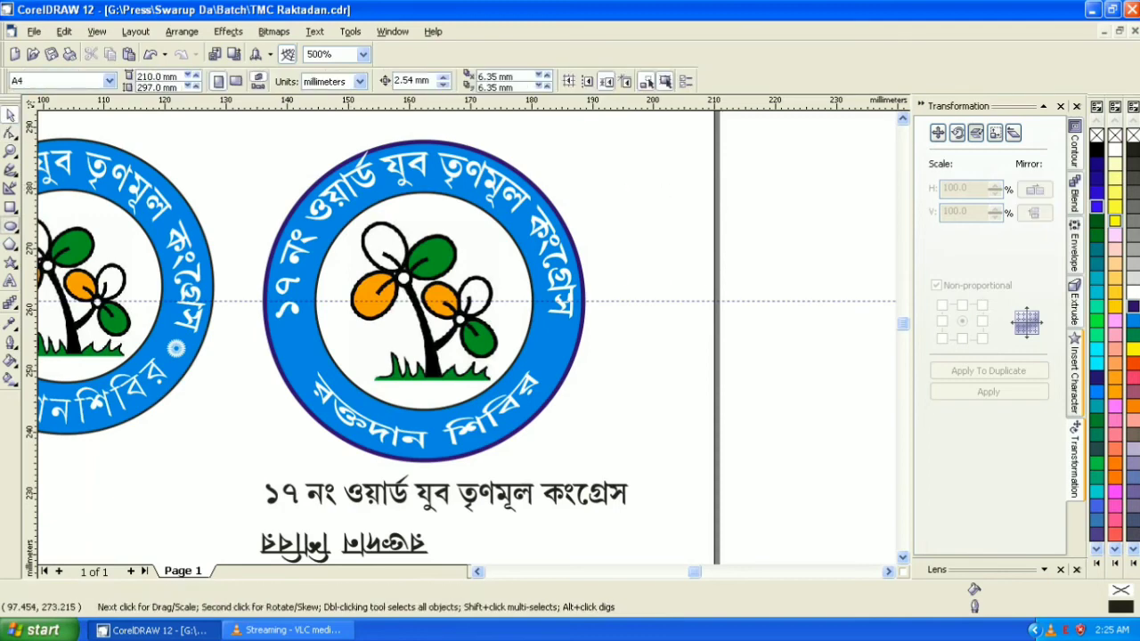
{"action": "key", "text": "F7"}
{"action": "left_click_drag", "start_coordinate": [590, 145], "coordinate": [609, 188]}
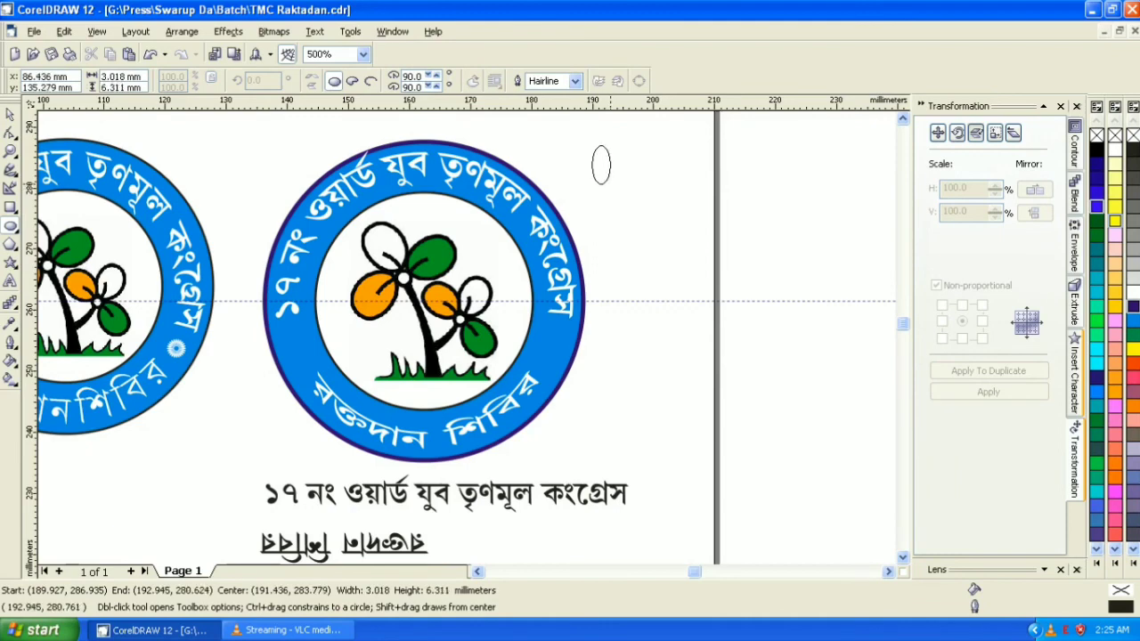
Step: Finish the small petal ellipse and fill it white
{"action": "left_click_drag", "start_coordinate": [610, 187], "coordinate": [608, 184]}
{"action": "left_click", "coordinate": [10, 114]}
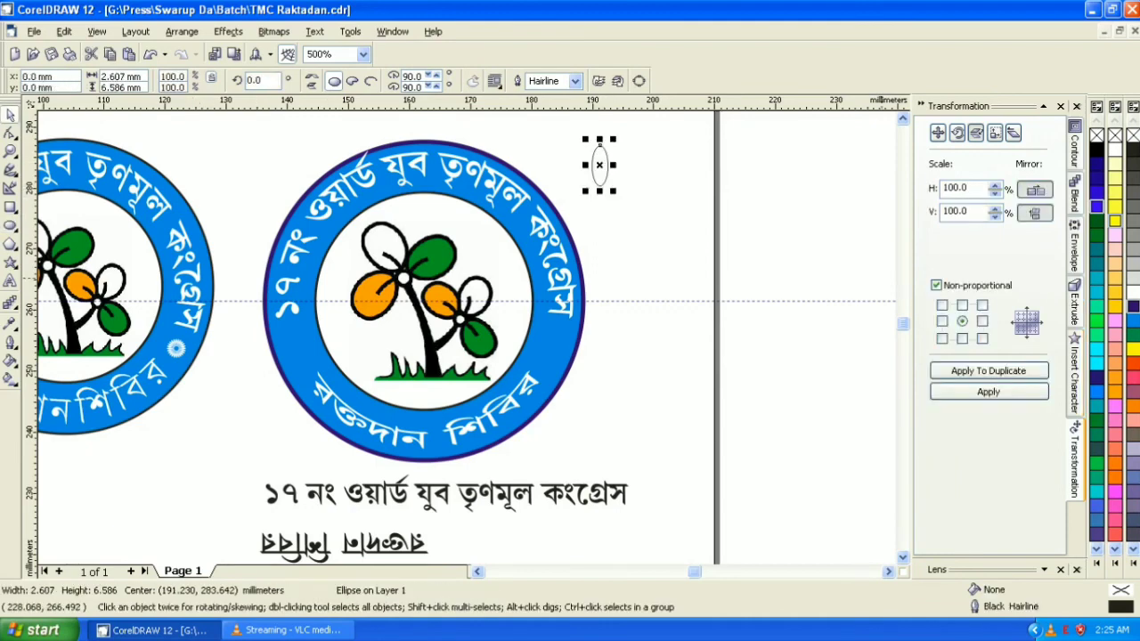
{"action": "left_click", "coordinate": [1115, 148]}
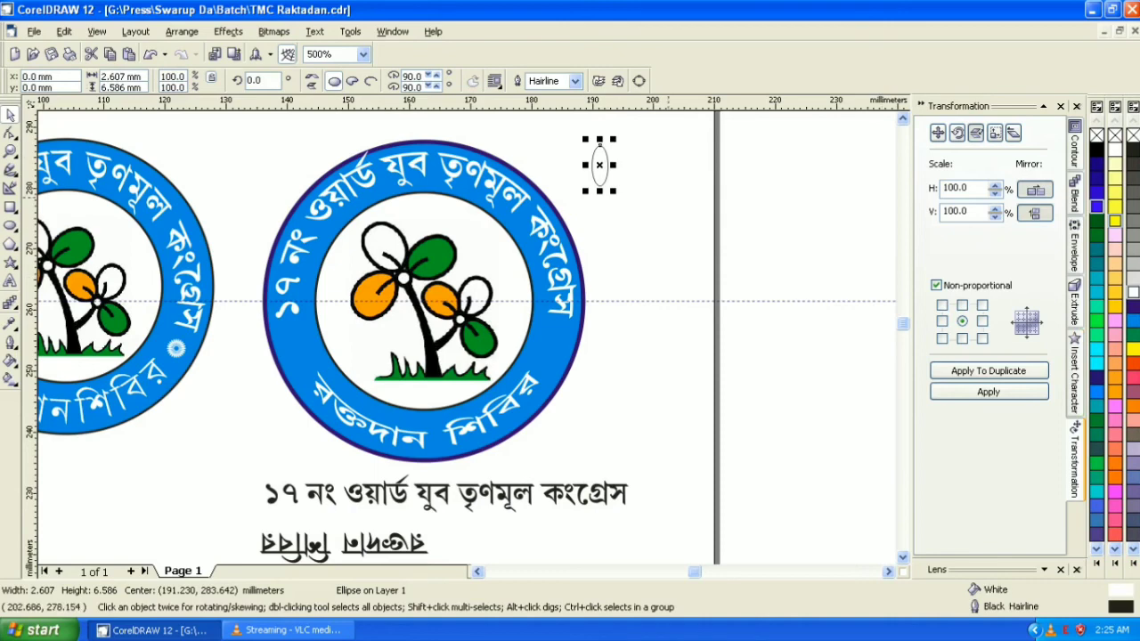
{"action": "scroll", "coordinate": [620, 157], "scroll_direction": "up", "scroll_amount": 1}
{"action": "scroll", "coordinate": [614, 142], "scroll_direction": "up", "scroll_amount": 1}
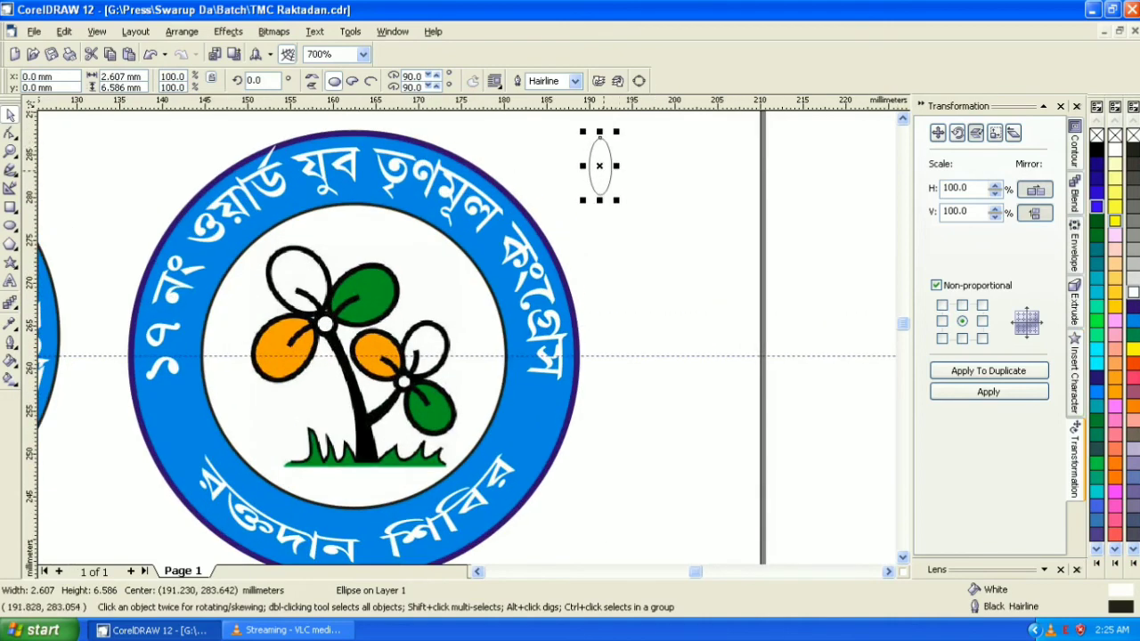
Step: Build a 24-petal rosette from 15° rotated petal copies around a centre below, then select all petals
{"action": "left_click", "coordinate": [603, 170]}
{"action": "left_click_drag", "start_coordinate": [600, 167], "coordinate": [601, 222]}
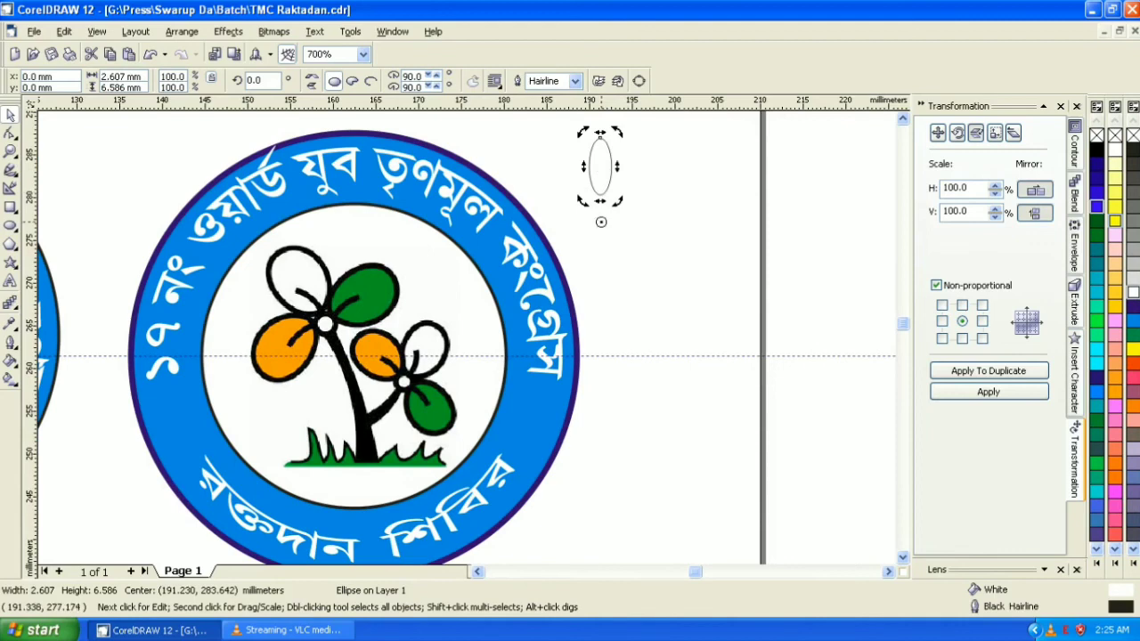
{"action": "left_click_drag", "start_coordinate": [618, 130], "coordinate": [629, 142]}
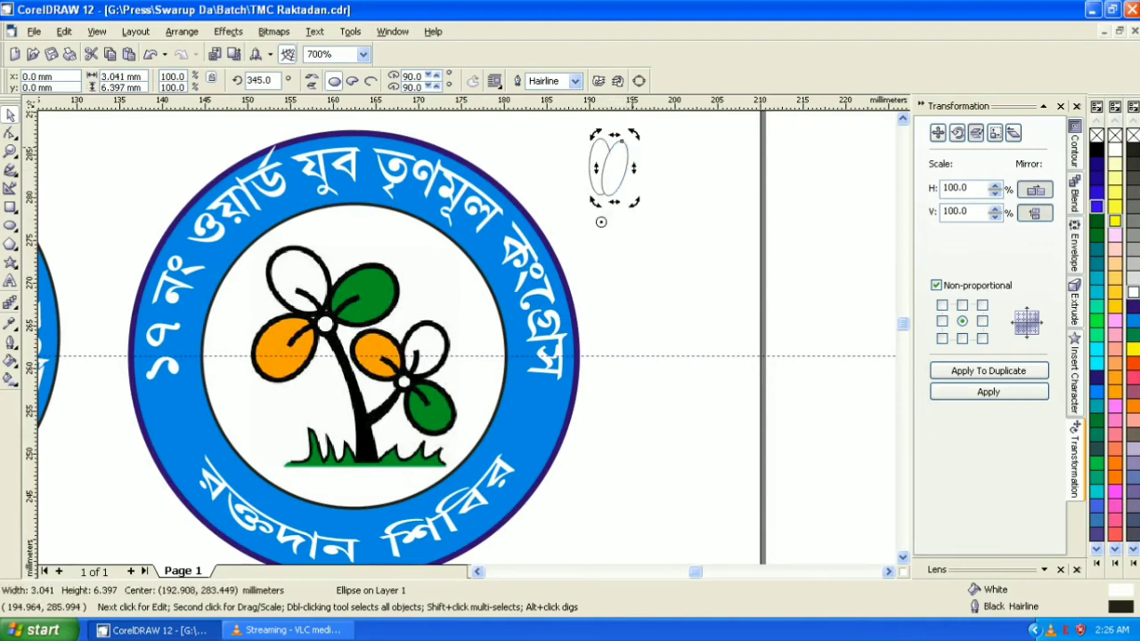
{"action": "key", "text": "ctrl+r"}
{"action": "key", "text": "ctrl+r"}
{"action": "key", "text": "ctrl+r"}
{"action": "key", "text": "ctrl+r"}
{"action": "key", "text": "ctrl+r"}
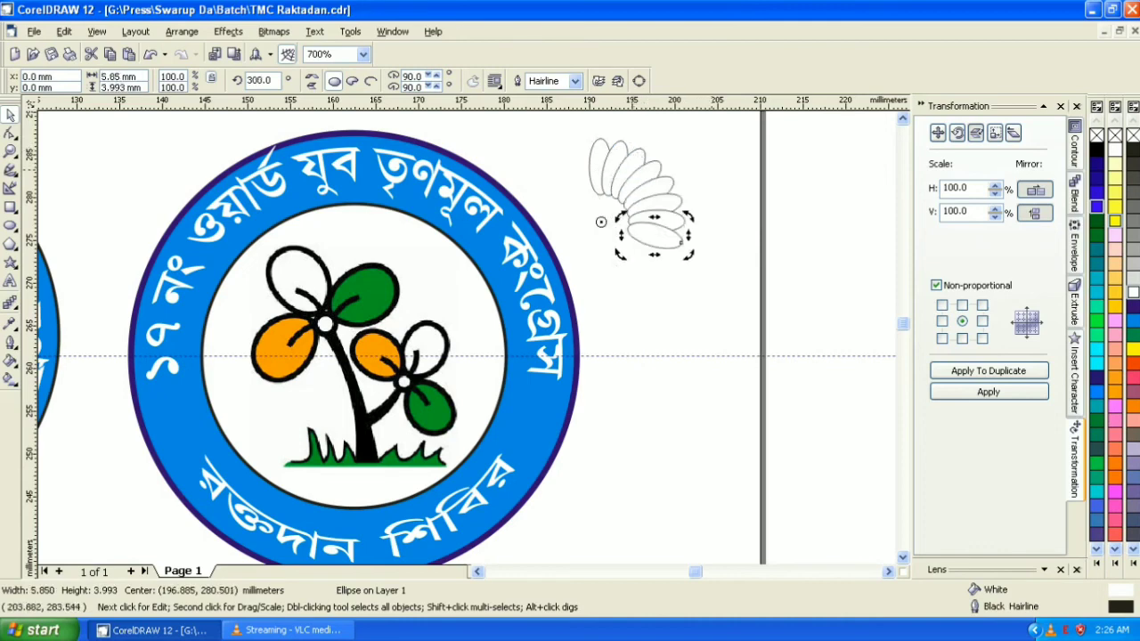
{"action": "key", "text": "ctrl+r"}
{"action": "key", "text": "ctrl+r"}
{"action": "key", "text": "ctrl+r"}
{"action": "key", "text": "ctrl+r"}
{"action": "key", "text": "ctrl+r"}
{"action": "key", "text": "ctrl+r"}
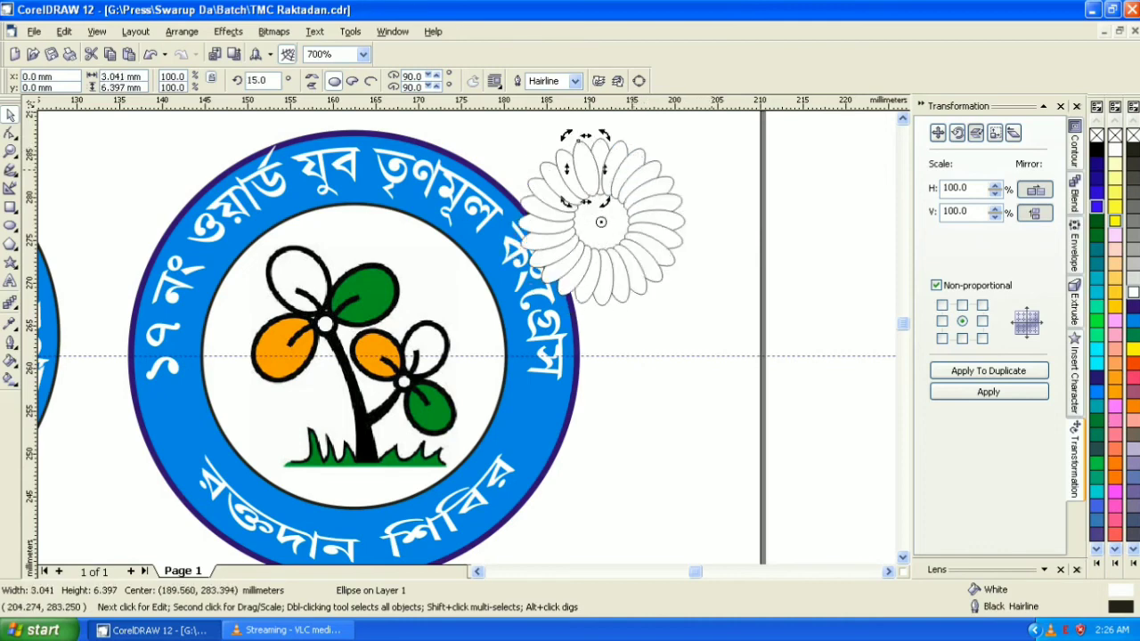
{"action": "left_click_drag", "start_coordinate": [714, 129], "coordinate": [506, 326]}
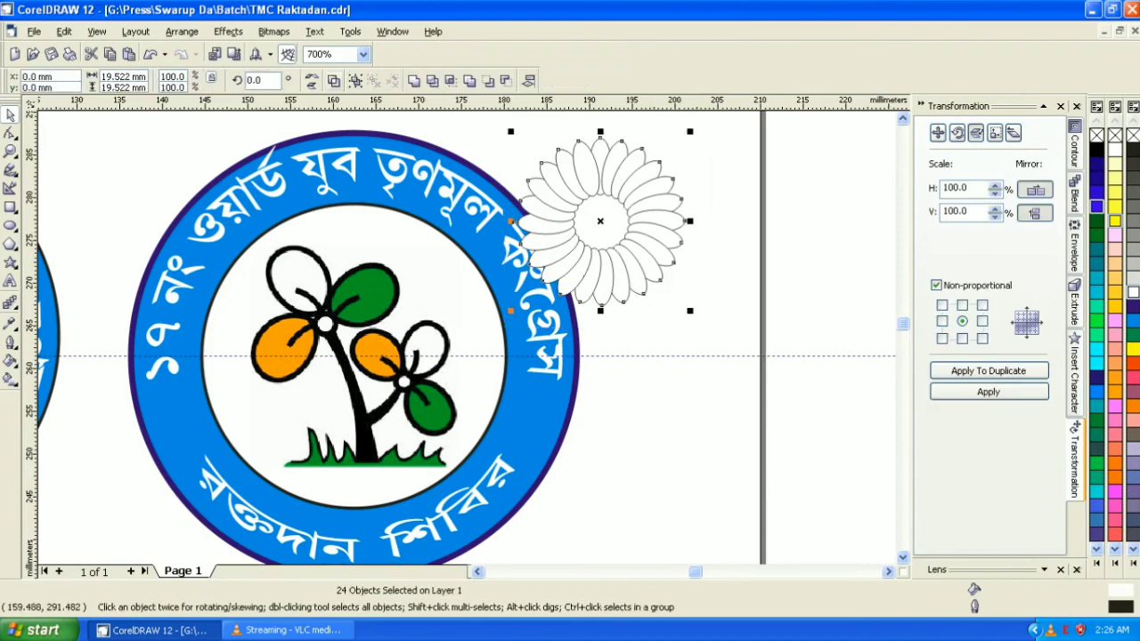
Step: Combine the petals into one curve, shrink it to about 4 mm, and remove its outline
{"action": "key", "text": "ctrl+l"}
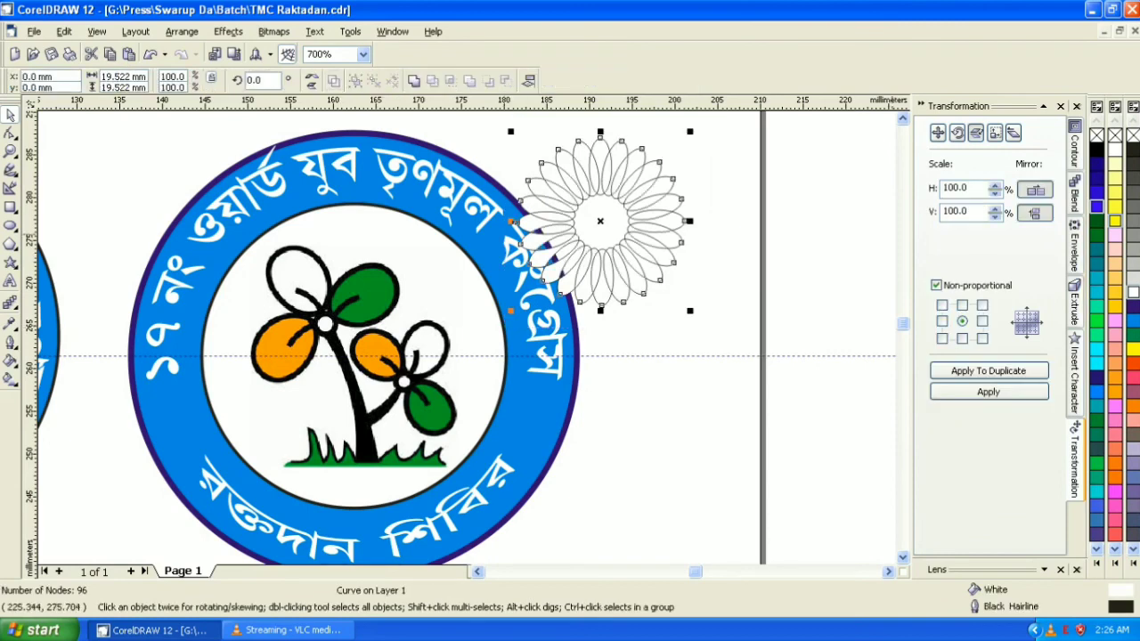
{"action": "mouse_move", "coordinate": [691, 310]}
{"action": "left_mouse_down"}
{"action": "mouse_move", "coordinate": [625, 245]}
{"action": "mouse_move", "coordinate": [176, 422]}
{"action": "left_mouse_up"}
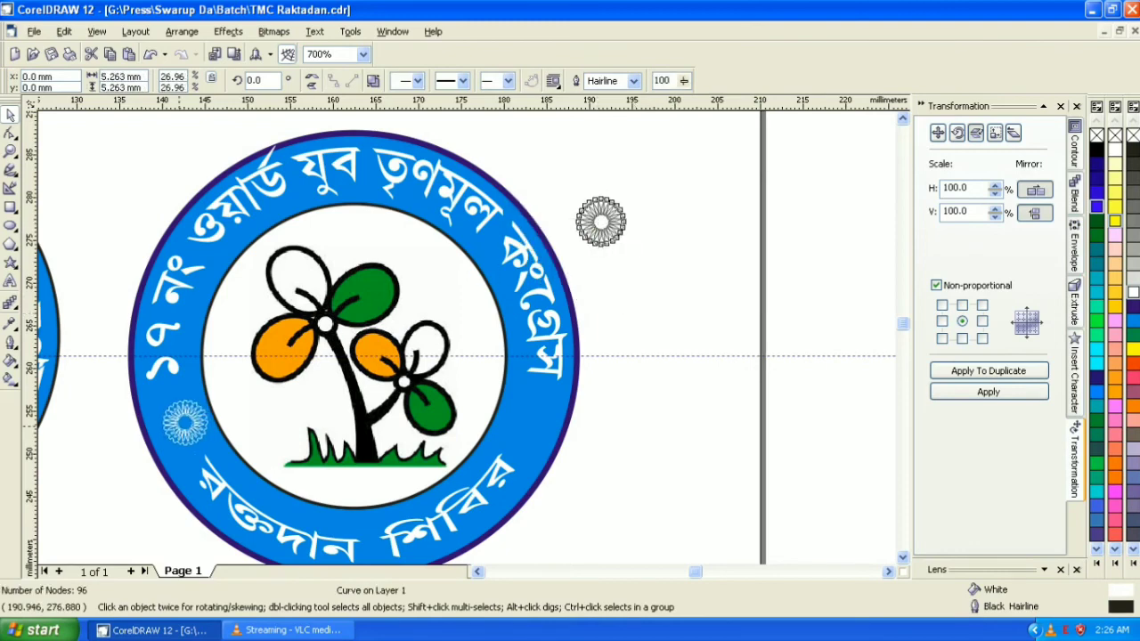
{"action": "right_click", "coordinate": [1133, 135]}
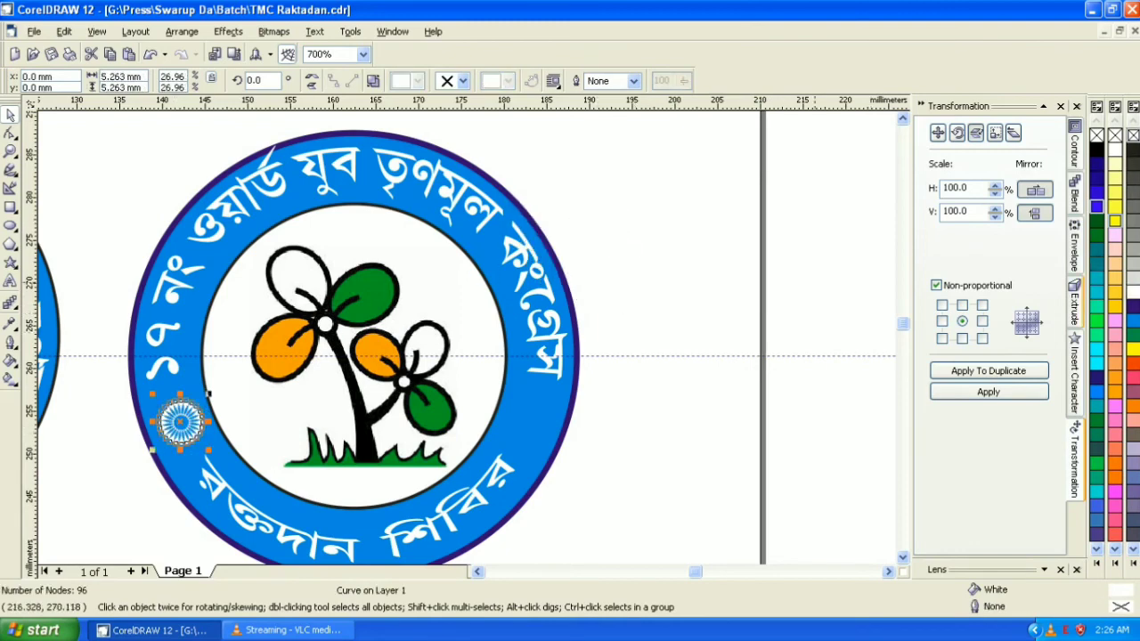
{"action": "scroll", "coordinate": [284, 426], "scroll_direction": "up", "scroll_amount": 2}
{"action": "left_click_drag", "start_coordinate": [278, 330], "coordinate": [269, 339]}
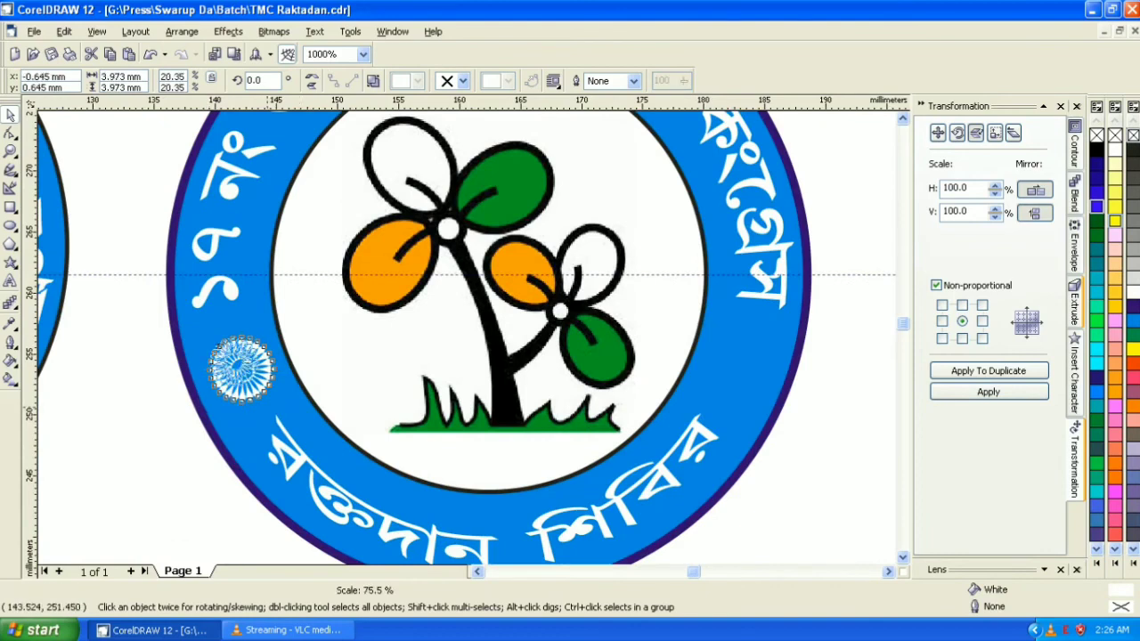
{"action": "scroll", "coordinate": [269, 340], "scroll_direction": "down", "scroll_amount": 1}
{"action": "scroll", "coordinate": [271, 363], "scroll_direction": "down", "scroll_amount": 1}
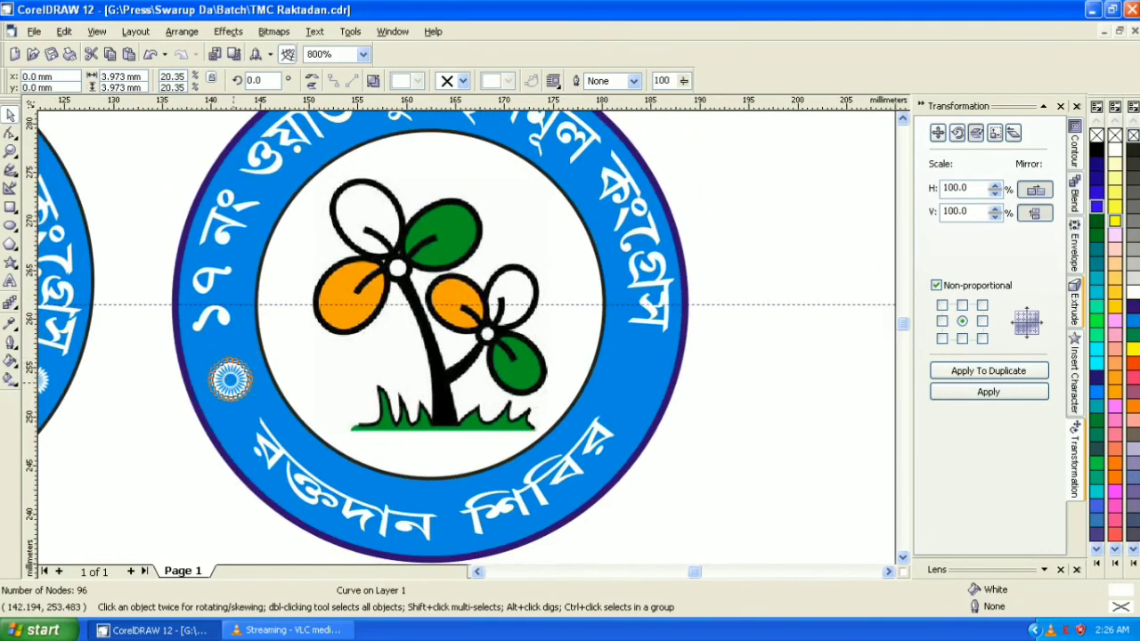
Step: Place a copy of the rosette on the ring's right side and align both rosettes on their vertical centres
{"action": "left_click_drag", "start_coordinate": [230, 379], "coordinate": [630, 383]}
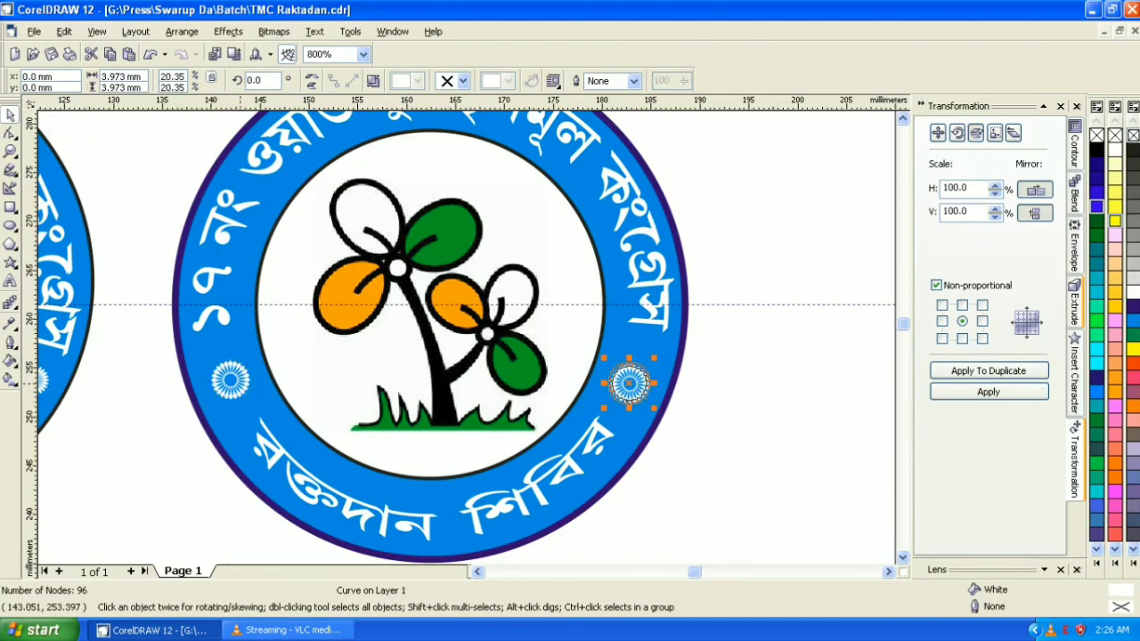
{"action": "left_click", "coordinate": [230, 379], "text": "shift"}
{"action": "left_click", "coordinate": [528, 80]}
{"action": "left_click", "coordinate": [608, 406]}
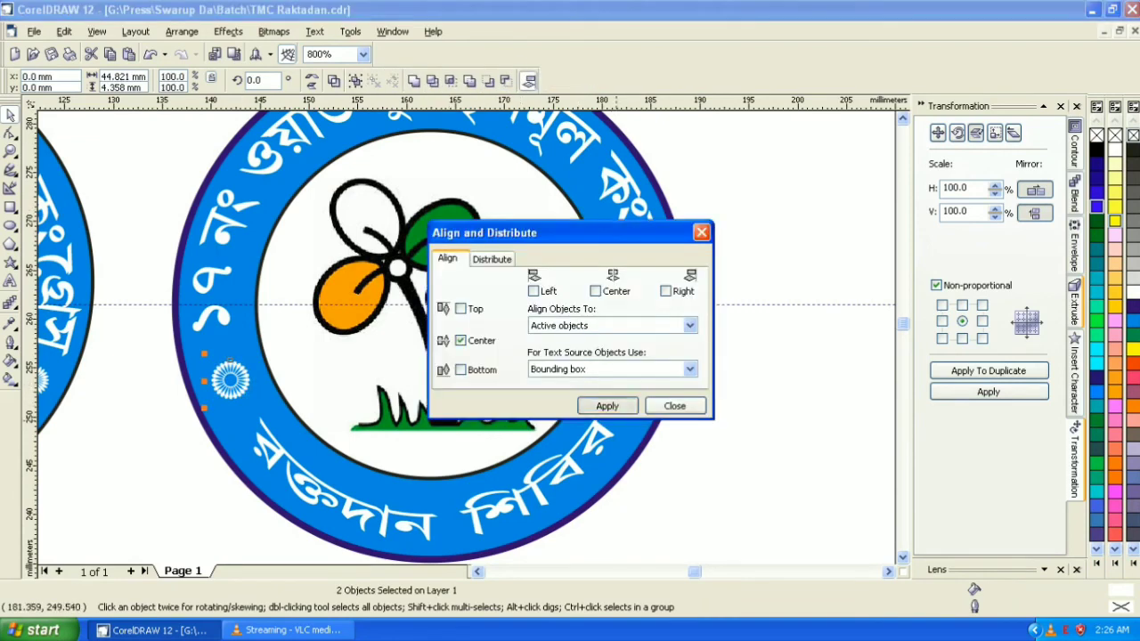
{"action": "left_click", "coordinate": [674, 406]}
{"action": "scroll", "coordinate": [546, 246], "scroll_direction": "down", "scroll_amount": 1}
{"action": "scroll", "coordinate": [546, 247], "scroll_direction": "down", "scroll_amount": 2}
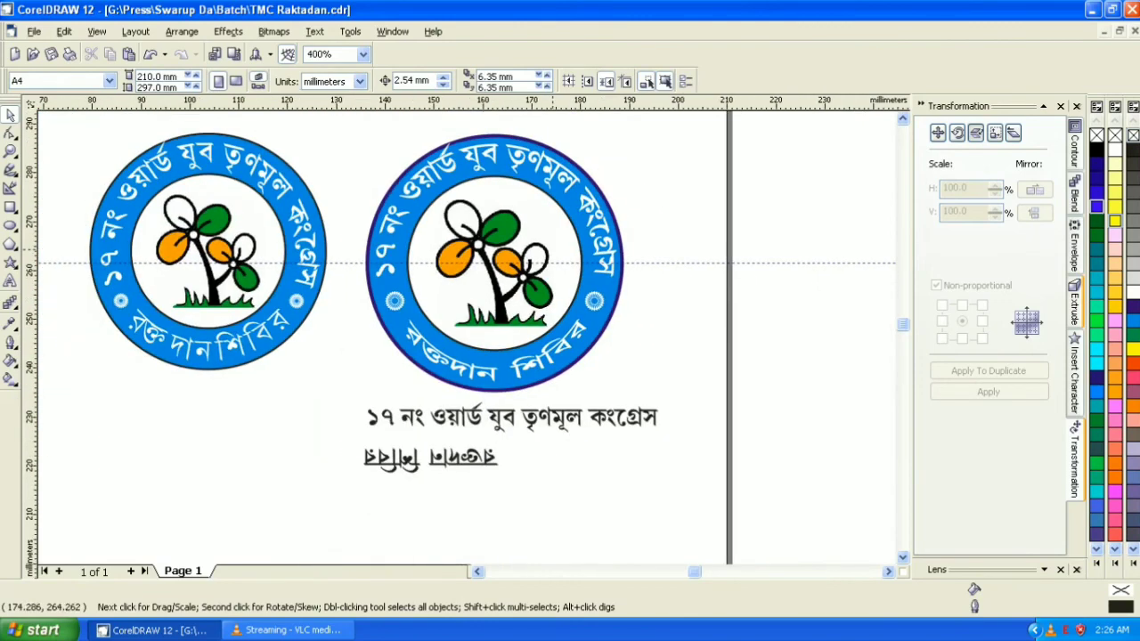
Step: Delete the two leftover Bengali caption lines beneath the badges
{"action": "left_click_drag", "start_coordinate": [337, 399], "coordinate": [721, 503]}
{"action": "key", "text": "Delete"}
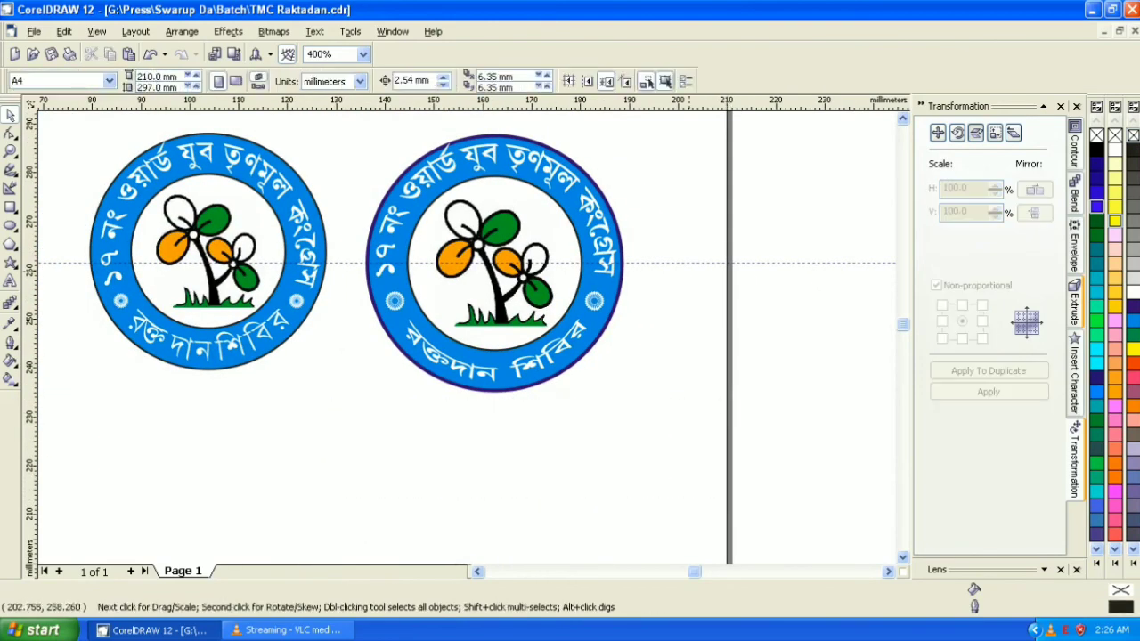
{"action": "scroll", "coordinate": [624, 156], "scroll_direction": "up", "scroll_amount": 1}
{"action": "scroll", "coordinate": [623, 155], "scroll_direction": "up", "scroll_amount": 1}
{"action": "scroll", "coordinate": [623, 156], "scroll_direction": "up", "scroll_amount": 1}
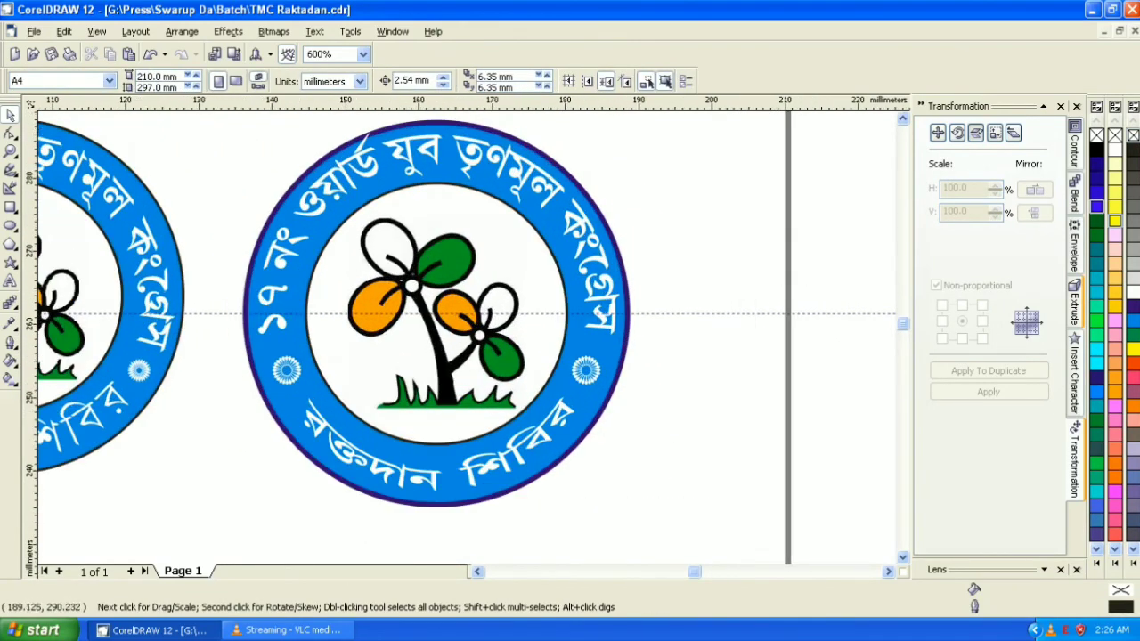
{"action": "scroll", "coordinate": [514, 111], "scroll_direction": "up", "scroll_amount": 1}
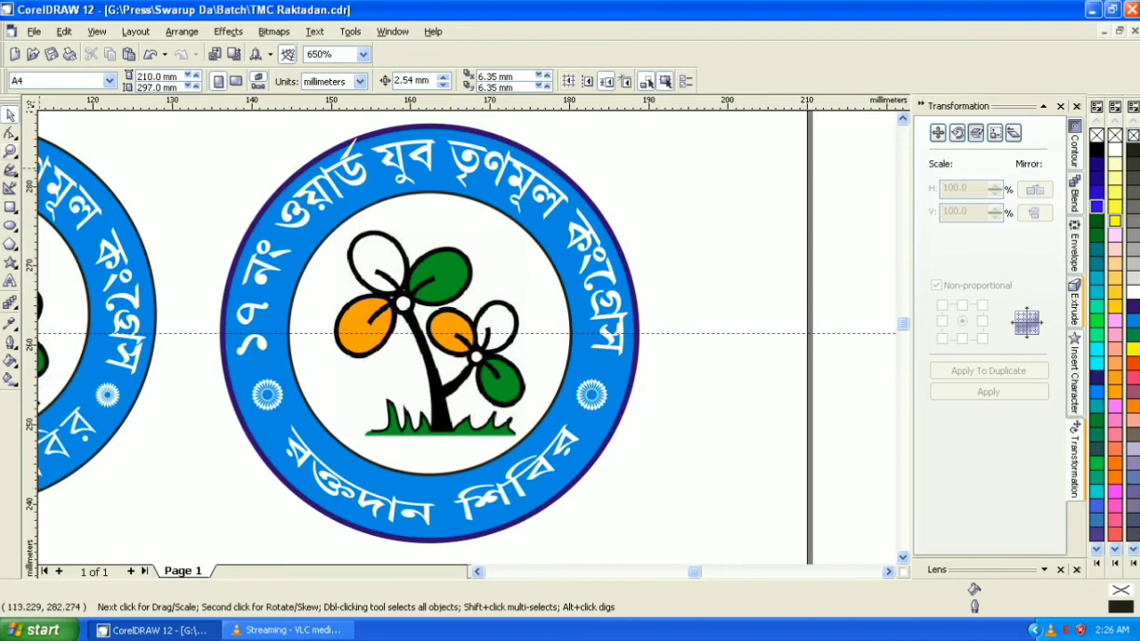
Step: Zoom in on the right badge and preview the finished badge full-screen with F9
{"action": "key", "text": "z"}
{"action": "key", "text": "F3"}
{"action": "left_click_drag", "start_coordinate": [328, 219], "coordinate": [567, 449]}
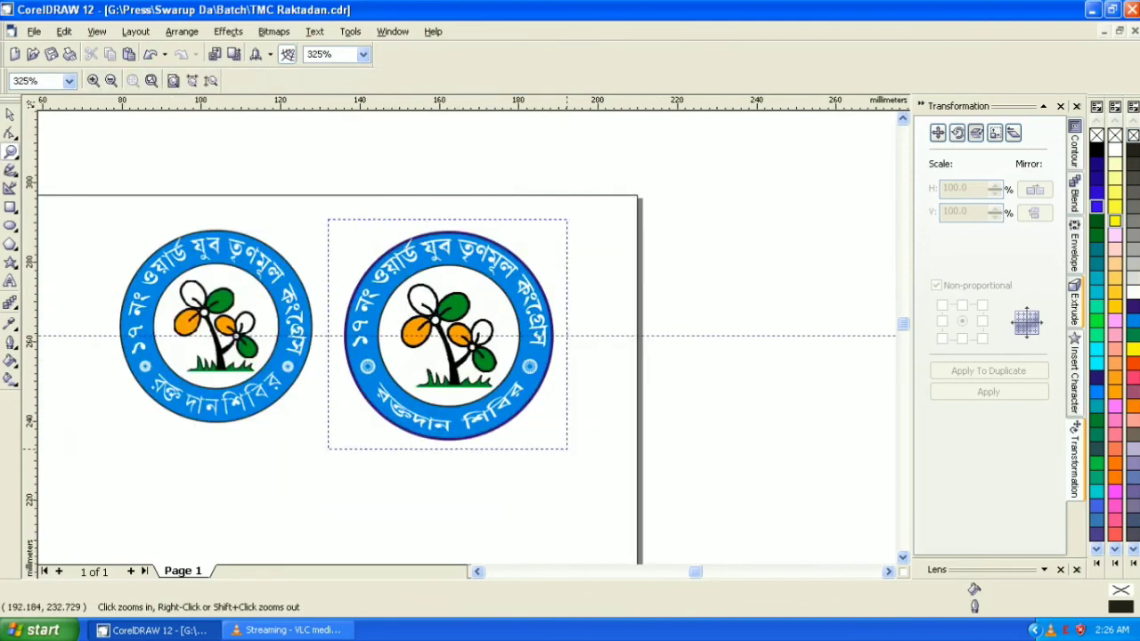
{"action": "key", "text": "space"}
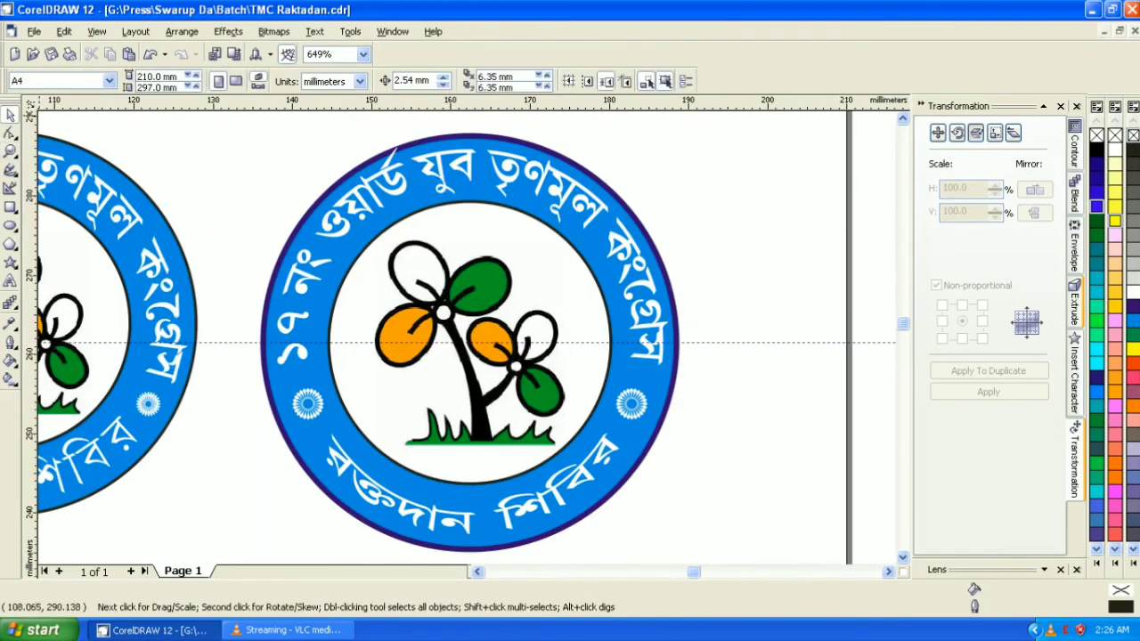
{"action": "key", "text": "F9"}
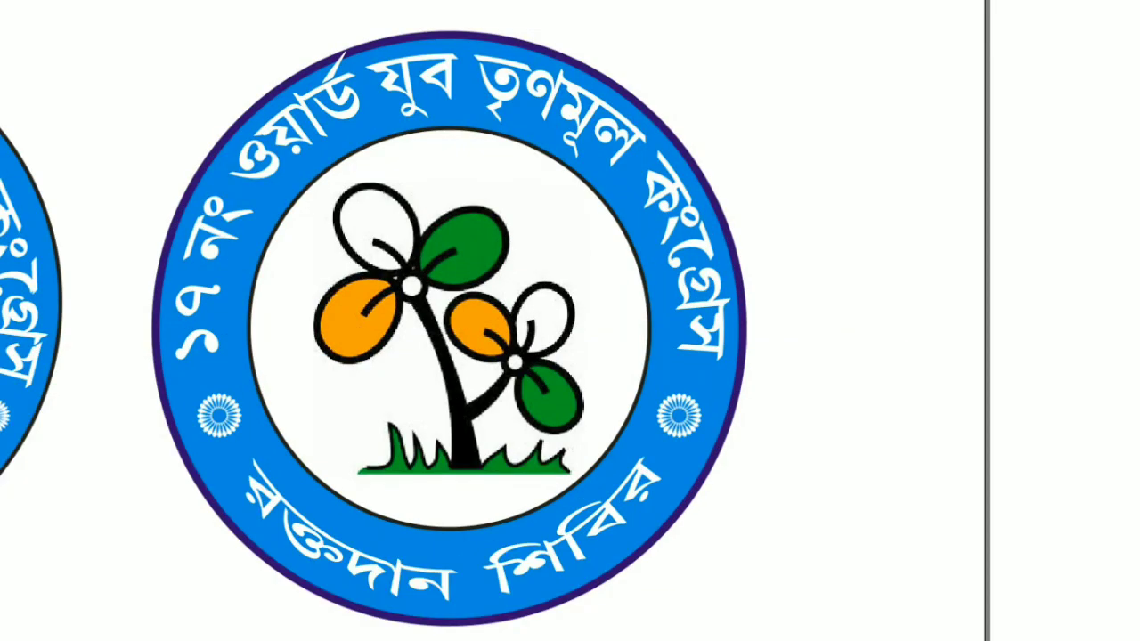